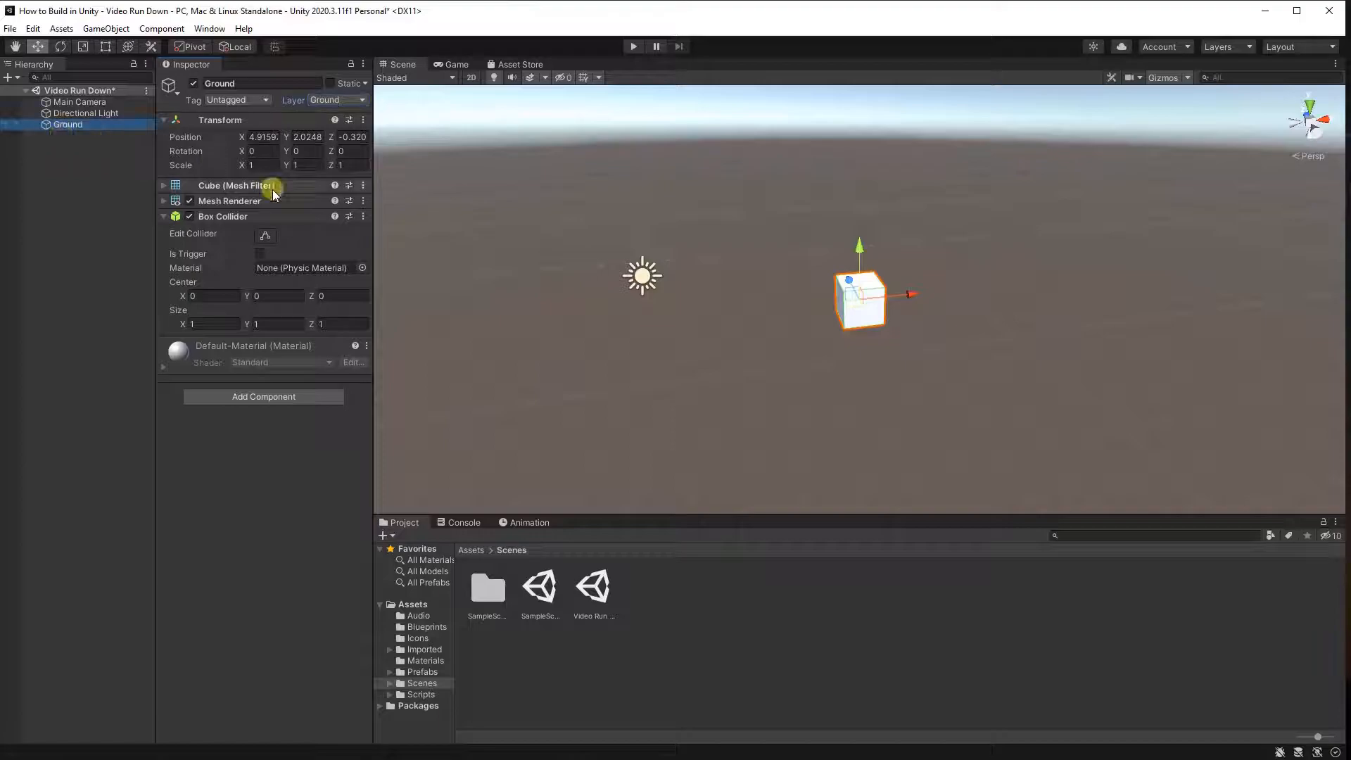
- Set the Ground cube's X and Z scale to 100 and its position to 0, 0, 0
text(100)
key(Tab)
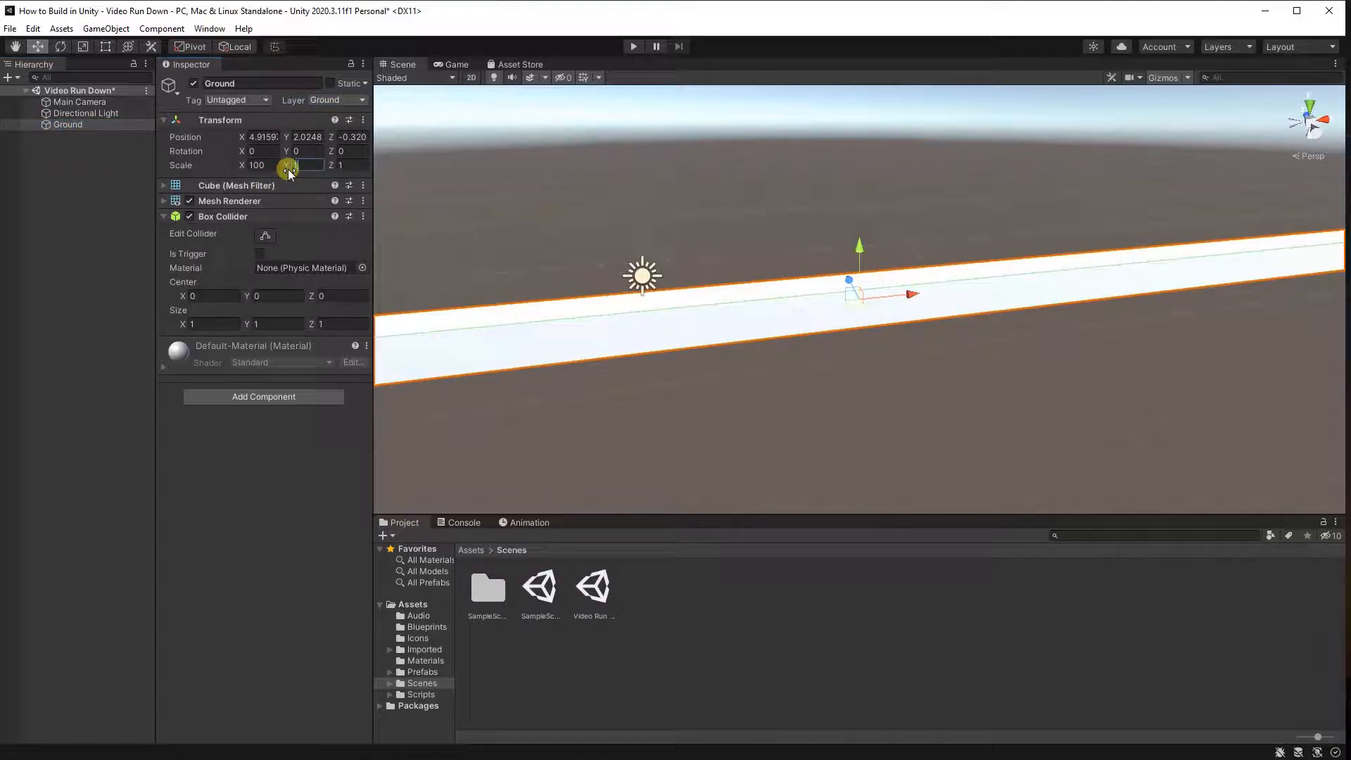
text(100)
click(273, 137)
text(0)
key(Tab)
text(0)
key(Tab)
text(0)
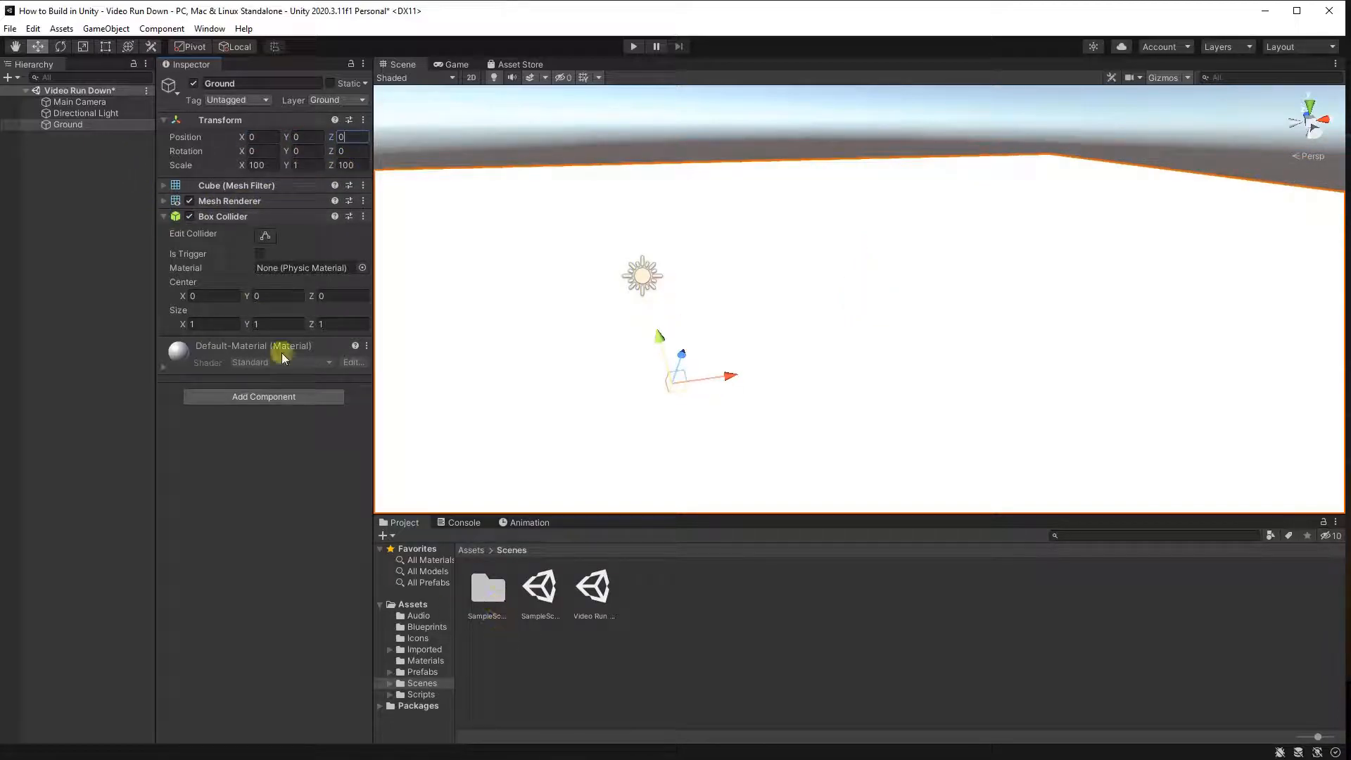
- Apply the Ground material from the project's Materials folder to the Ground object in the scene
click(125, 271)
click(422, 671)
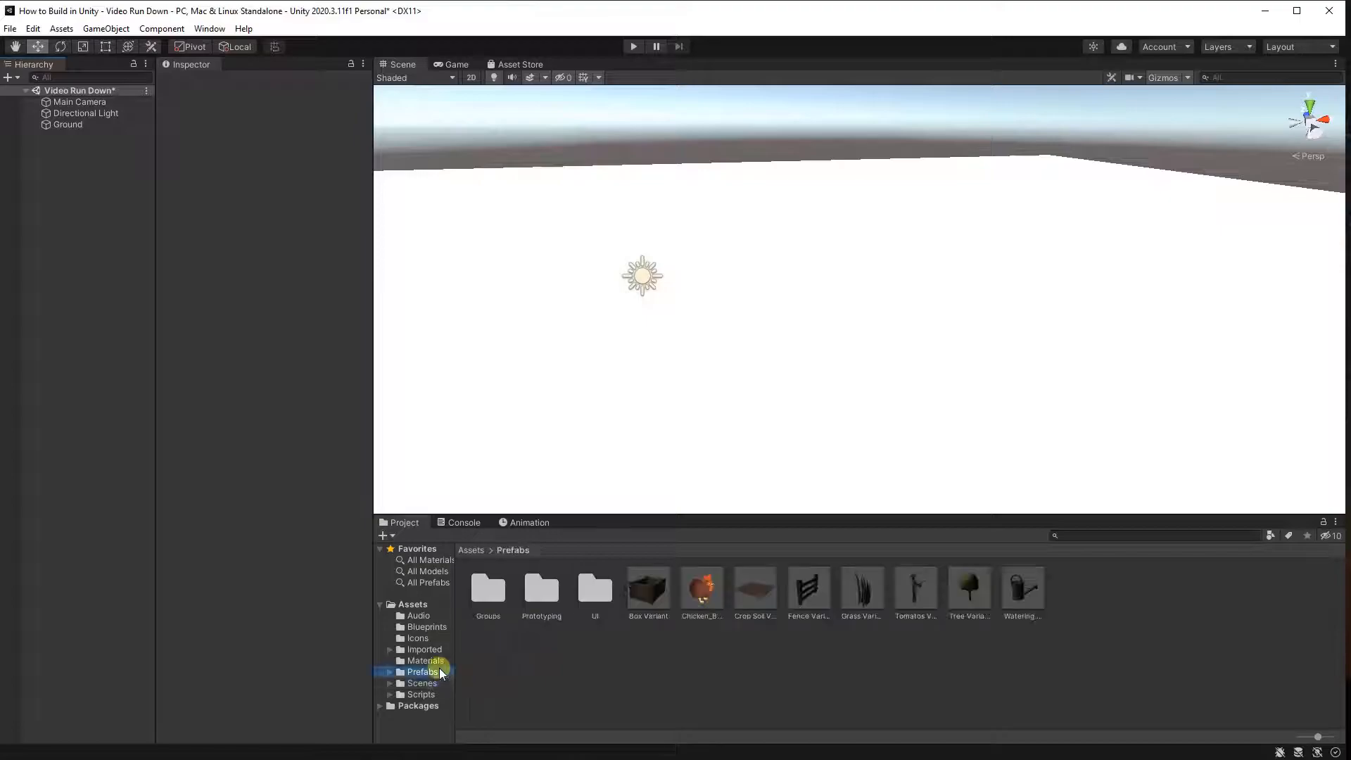
click(426, 660)
drag(540, 588, 580, 492)
scroll(592, 472, down, 5)
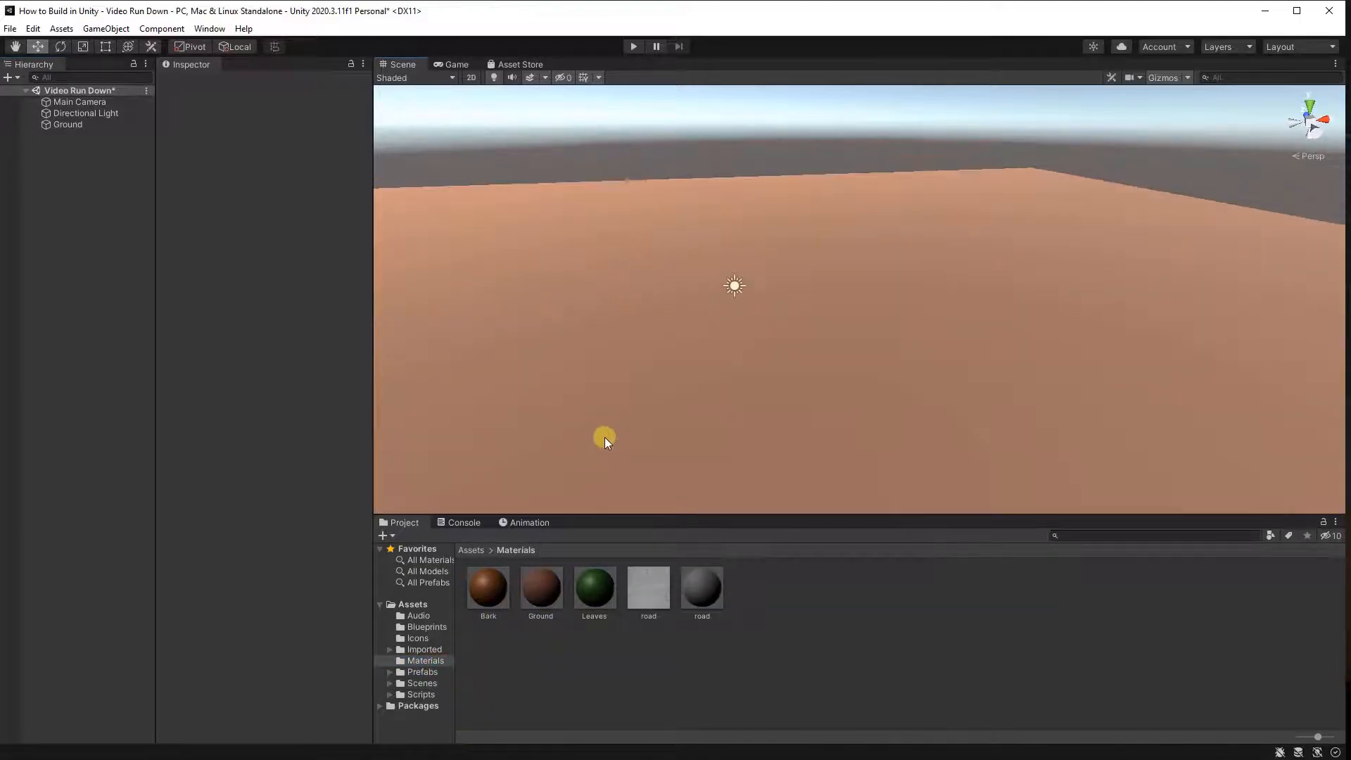
right_drag(681, 229, 663, 292)
scroll(664, 292, down, 4)
- Place the Tree prefab from the Prototyping prefabs folder on the ground just beyond the Main Camera
click(103, 126)
click(93, 324)
click(80, 101)
click(422, 671)
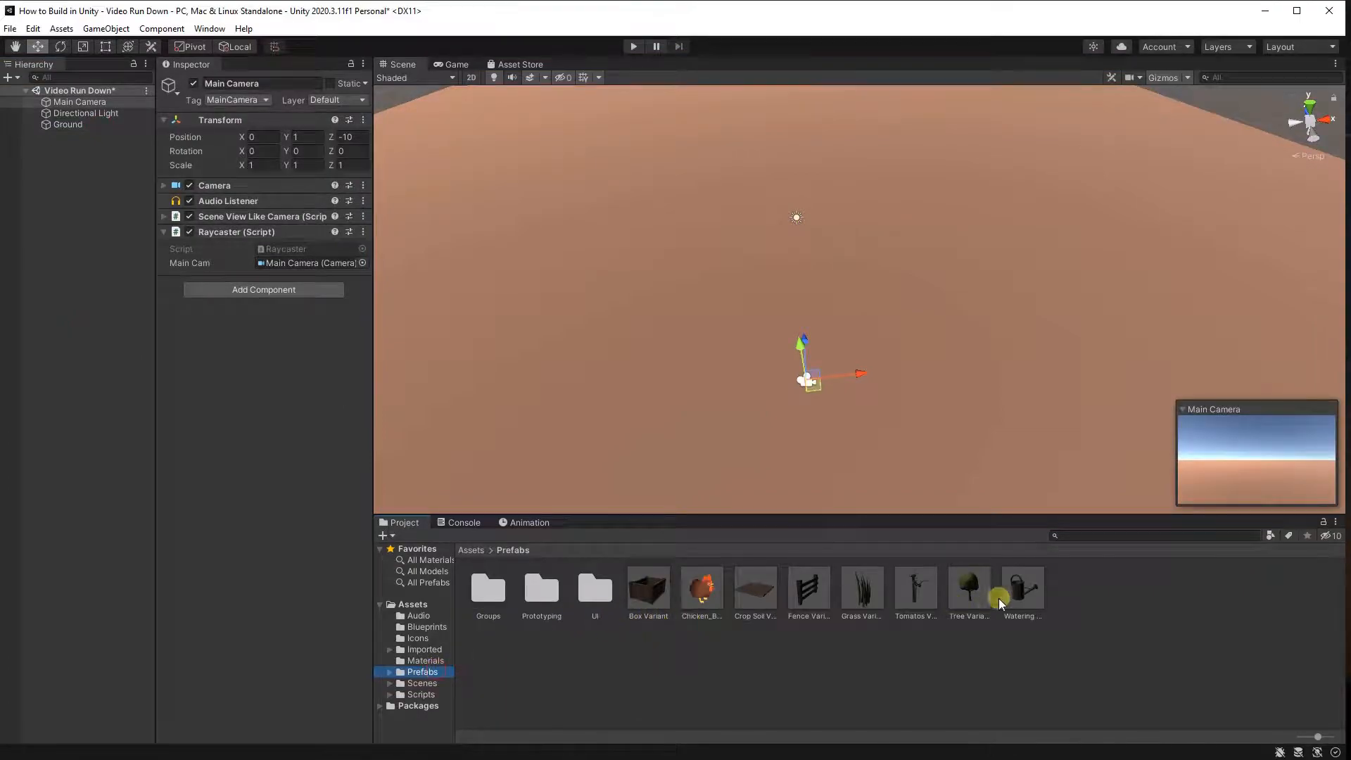
double_click(542, 591)
drag(809, 611, 790, 343)
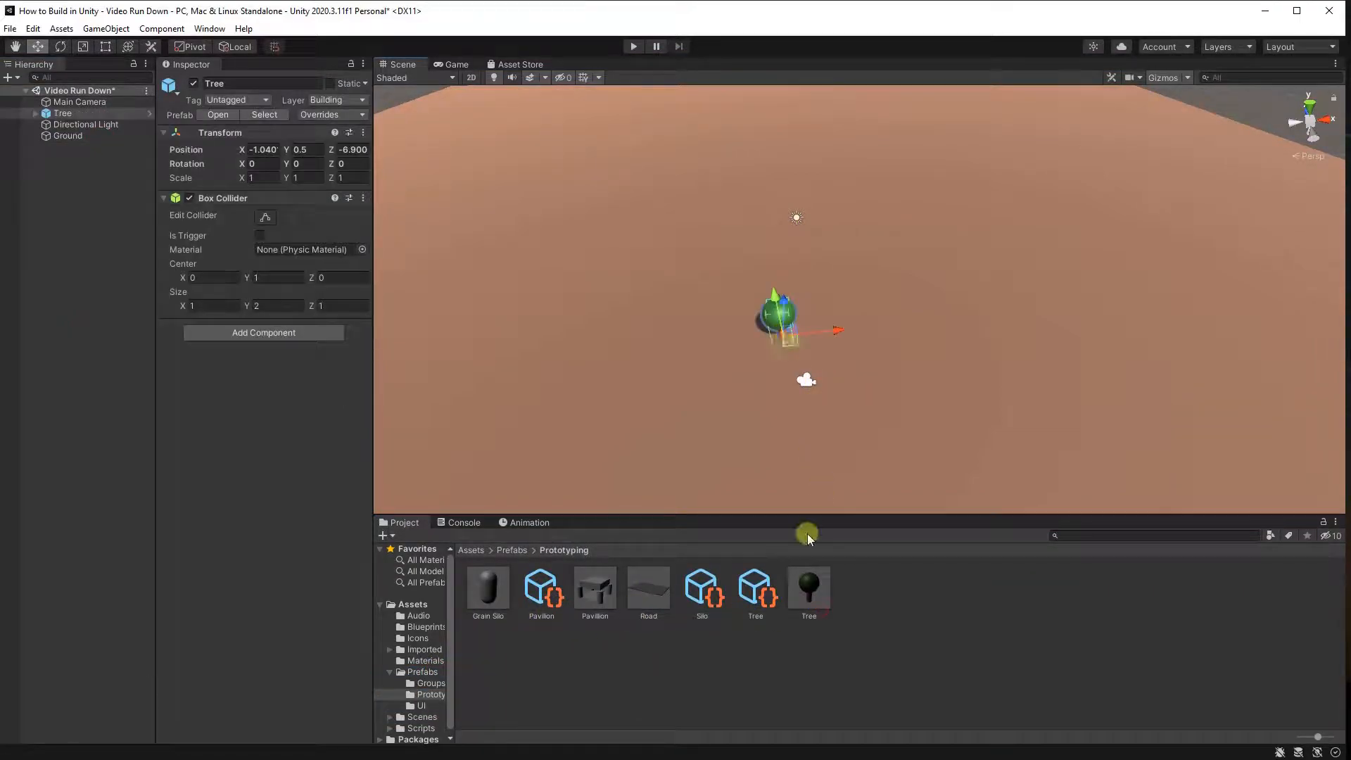
click(110, 416)
scroll(610, 382, up, 3)
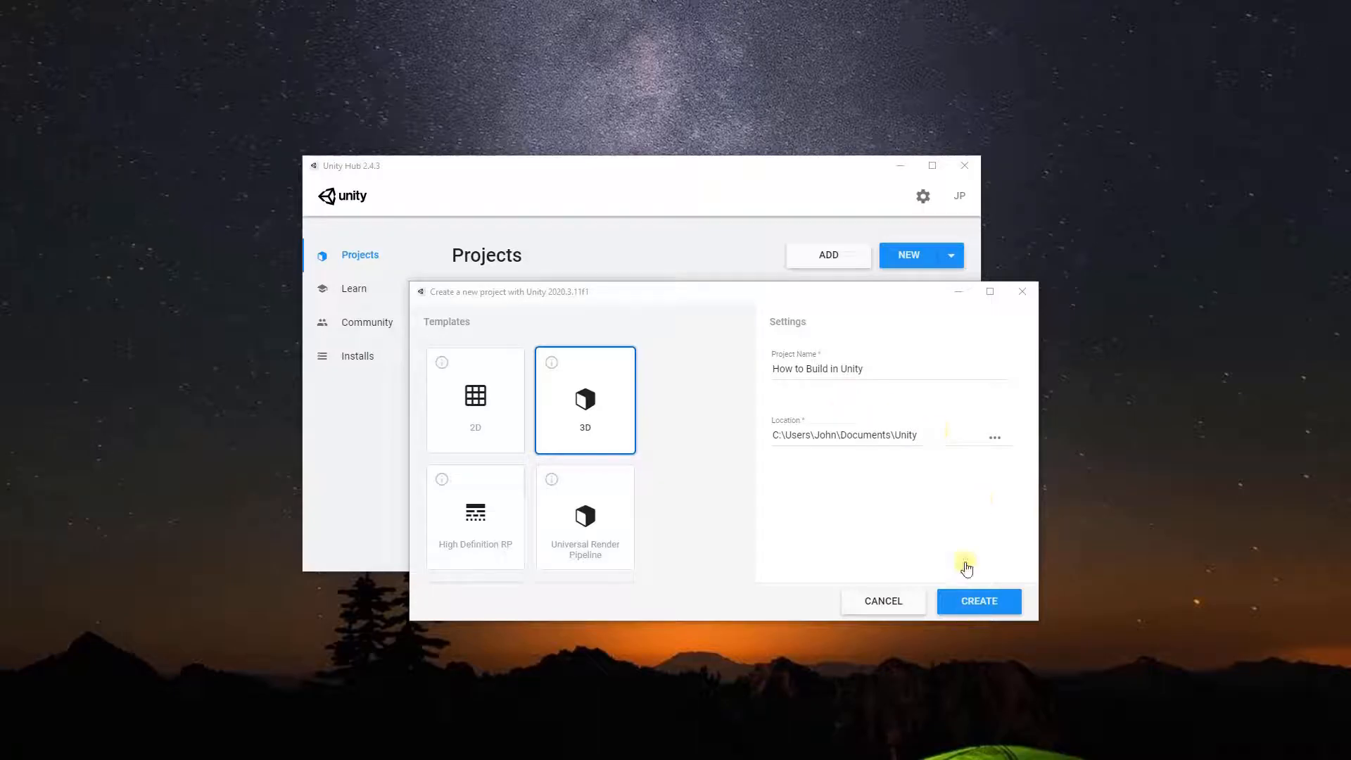
- Switch to Unity Hub and create the 3D project "How to Build in Unity" with version 2020.3.11f1
click(957, 255)
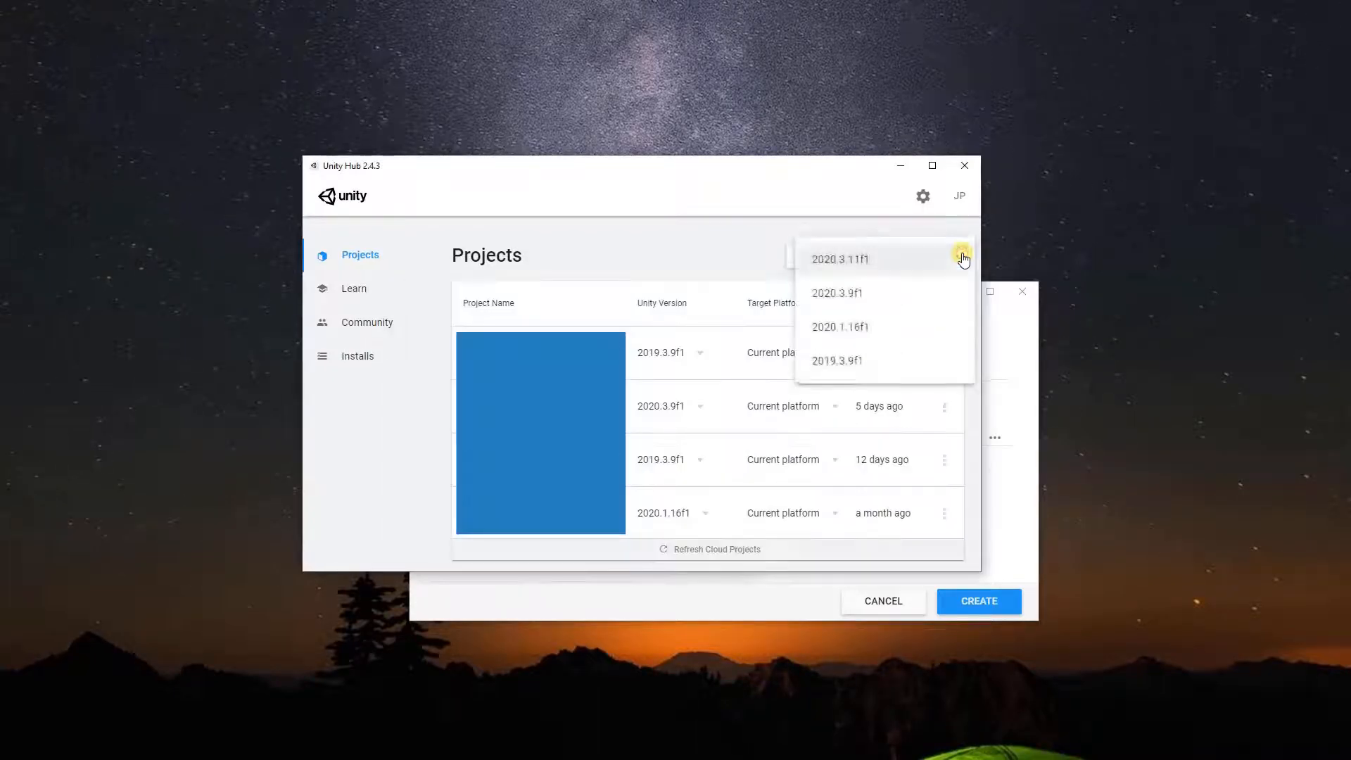
click(1008, 351)
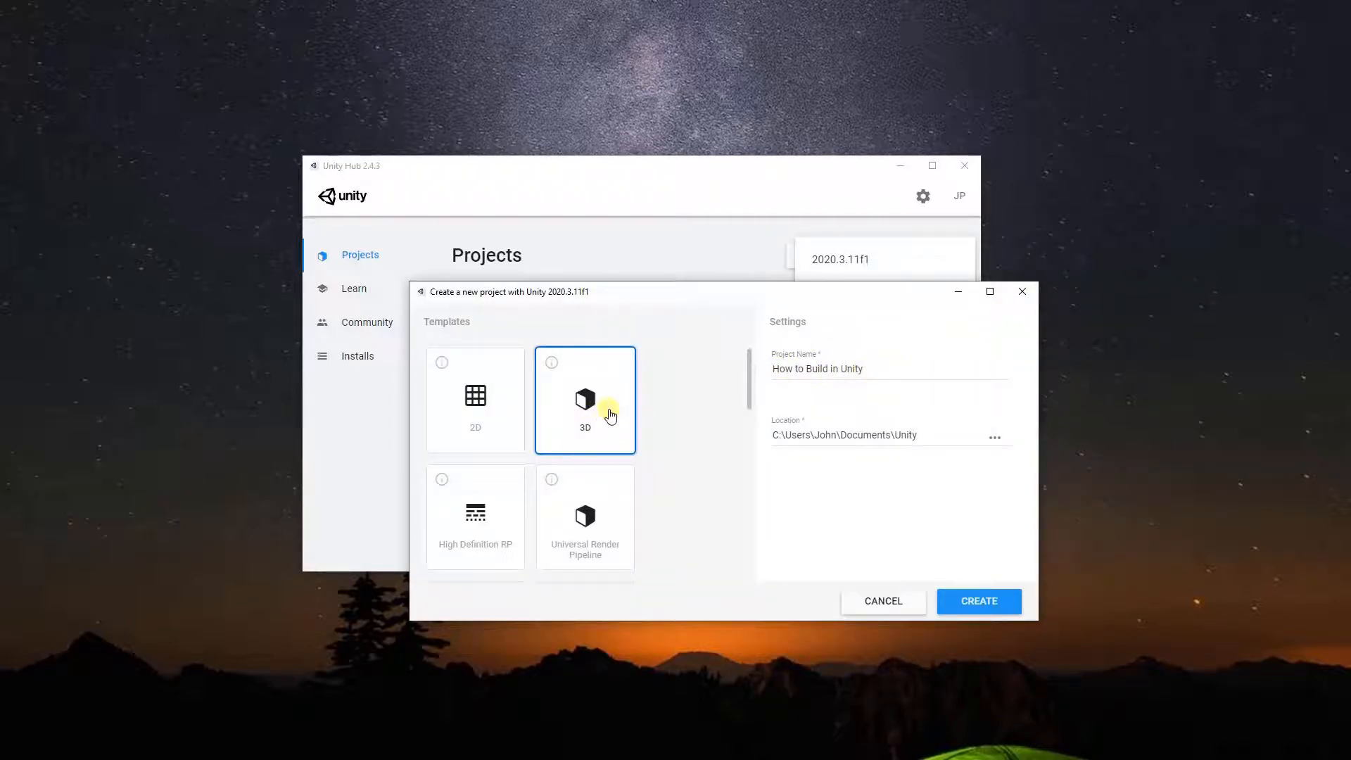
click(1012, 599)
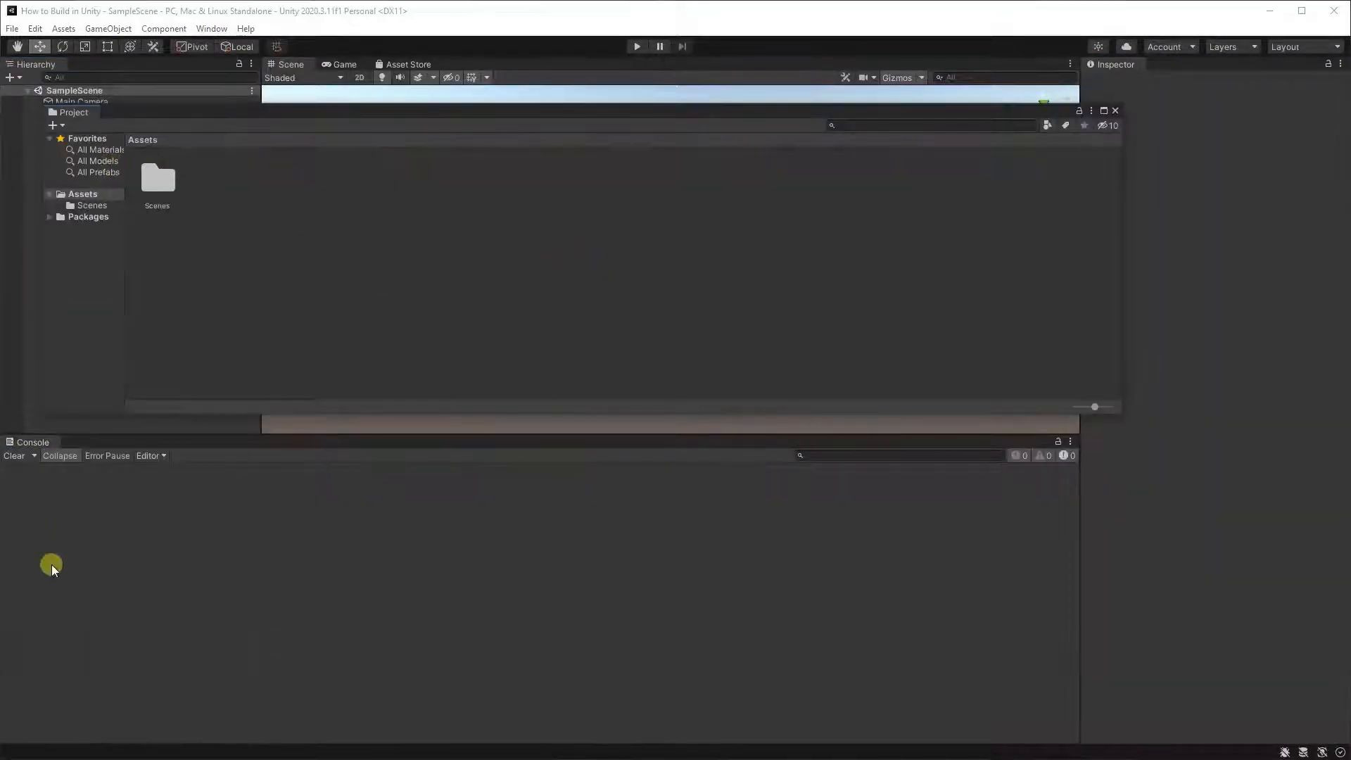
- Rearrange the editor so the Inspector sits beside the Hierarchy and the Project and Console windows share one dock below the Scene view
drag(27, 441, 218, 132)
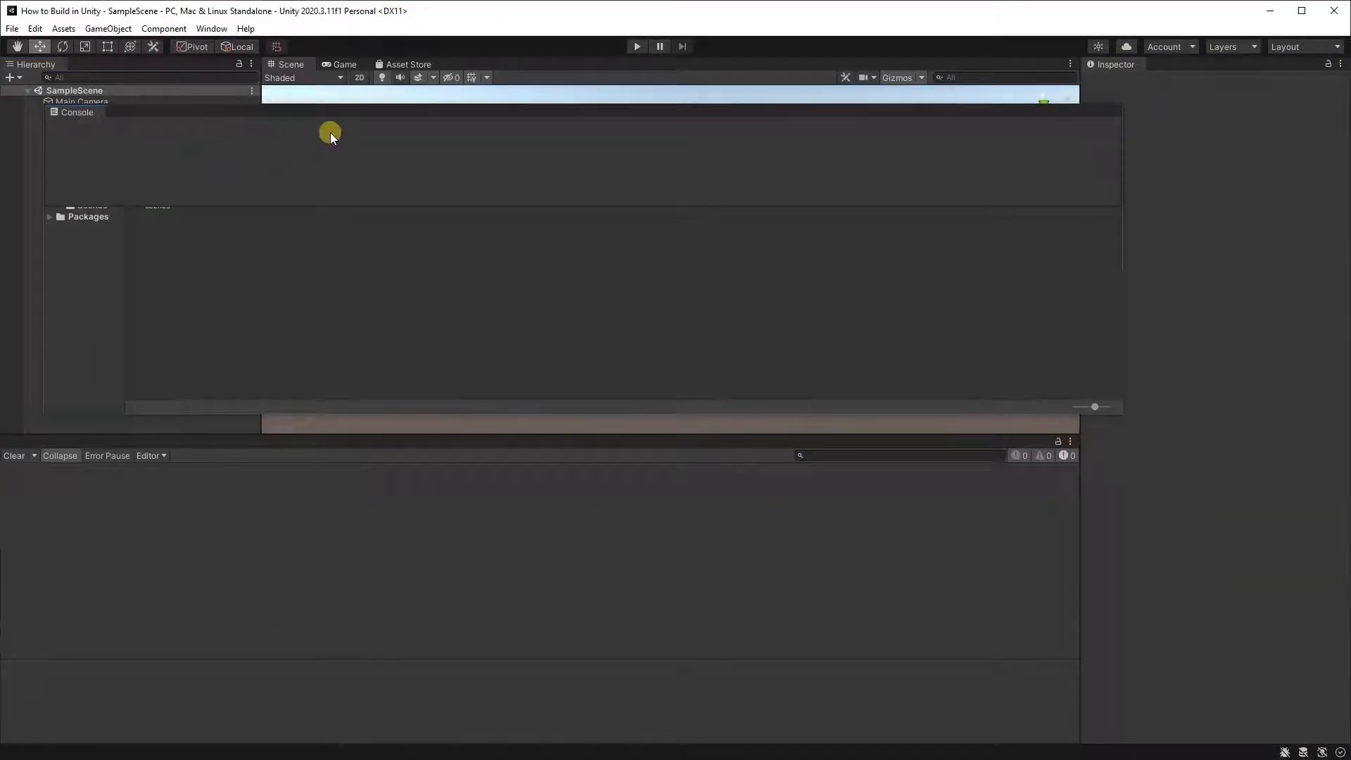
drag(328, 133, 323, 134)
drag(86, 217, 105, 111)
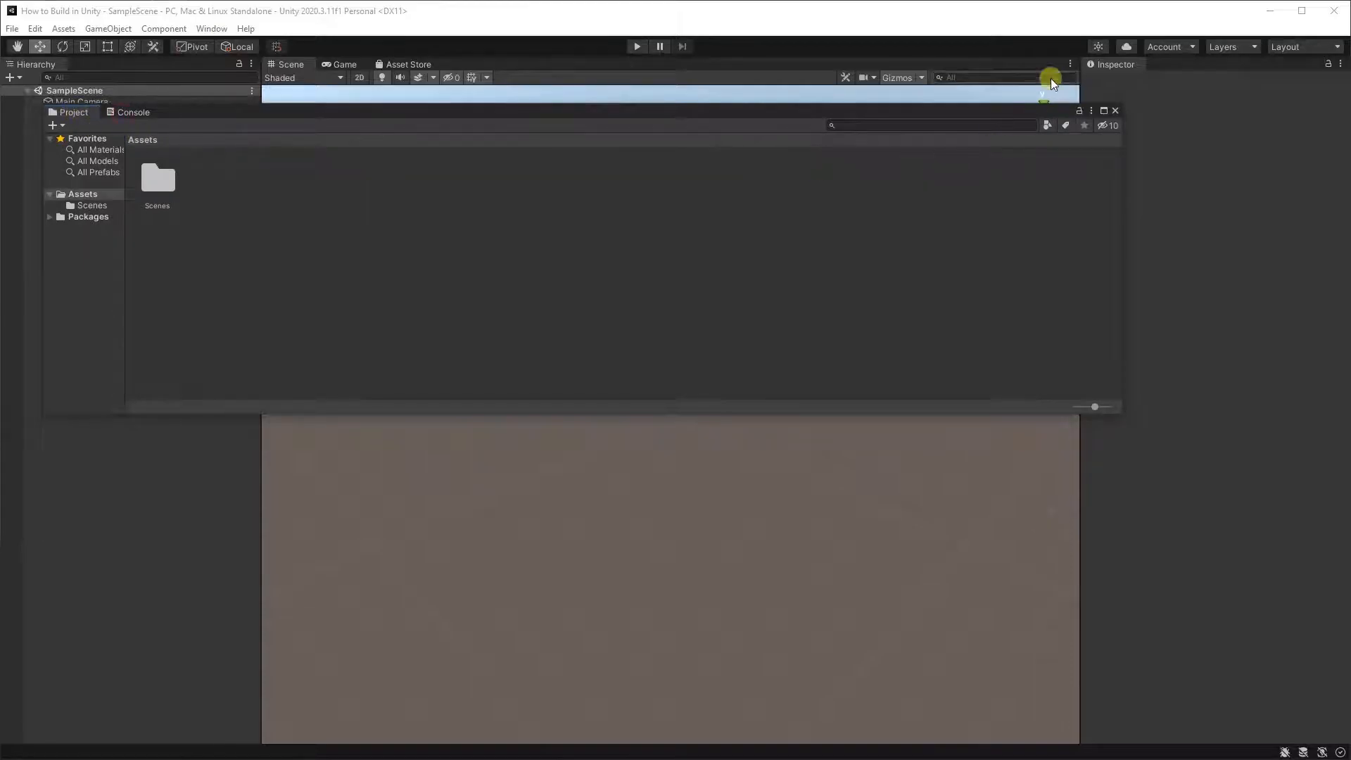
drag(262, 106, 836, 356)
drag(1106, 64, 423, 137)
drag(378, 63, 240, 263)
drag(686, 65, 157, 171)
drag(673, 358, 522, 576)
drag(644, 357, 469, 525)
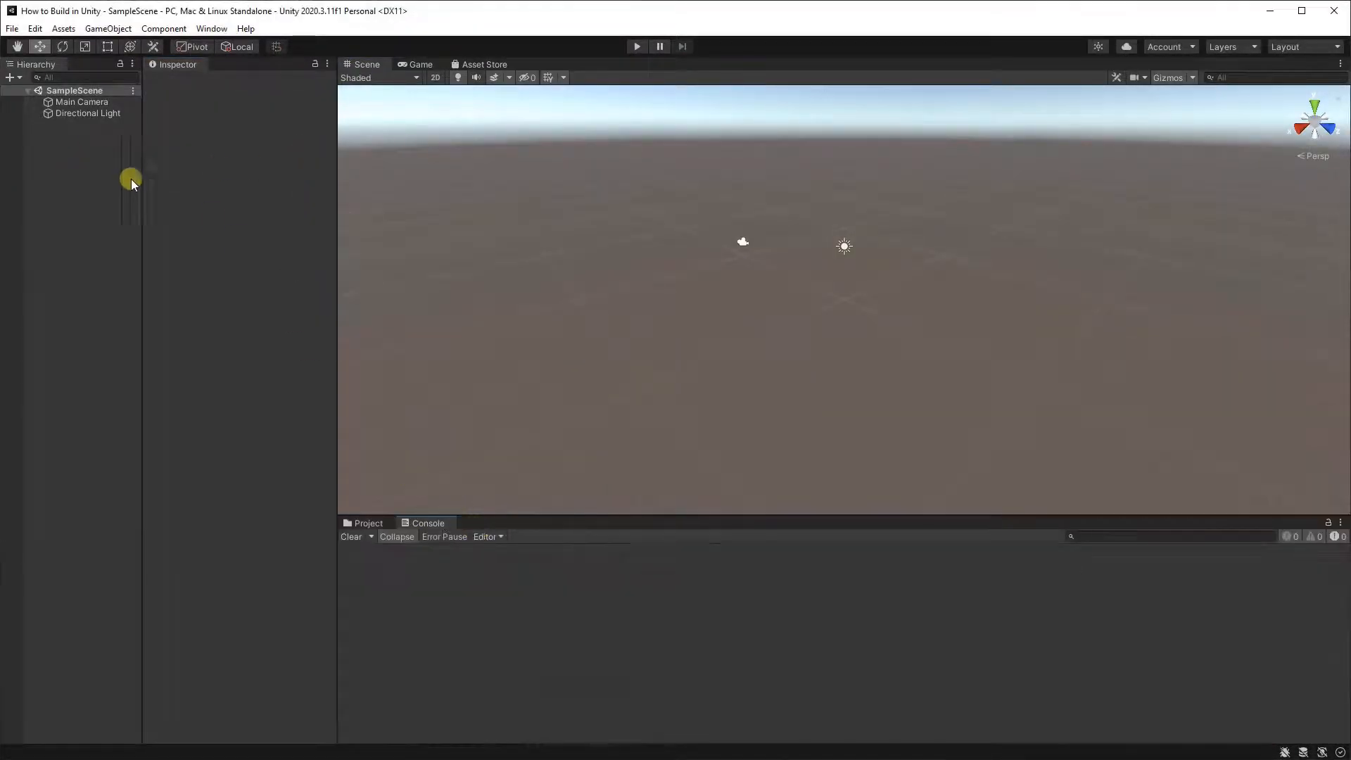
- Look over the Main Camera, the Directional Light and the project's assets in the new layout
click(85, 102)
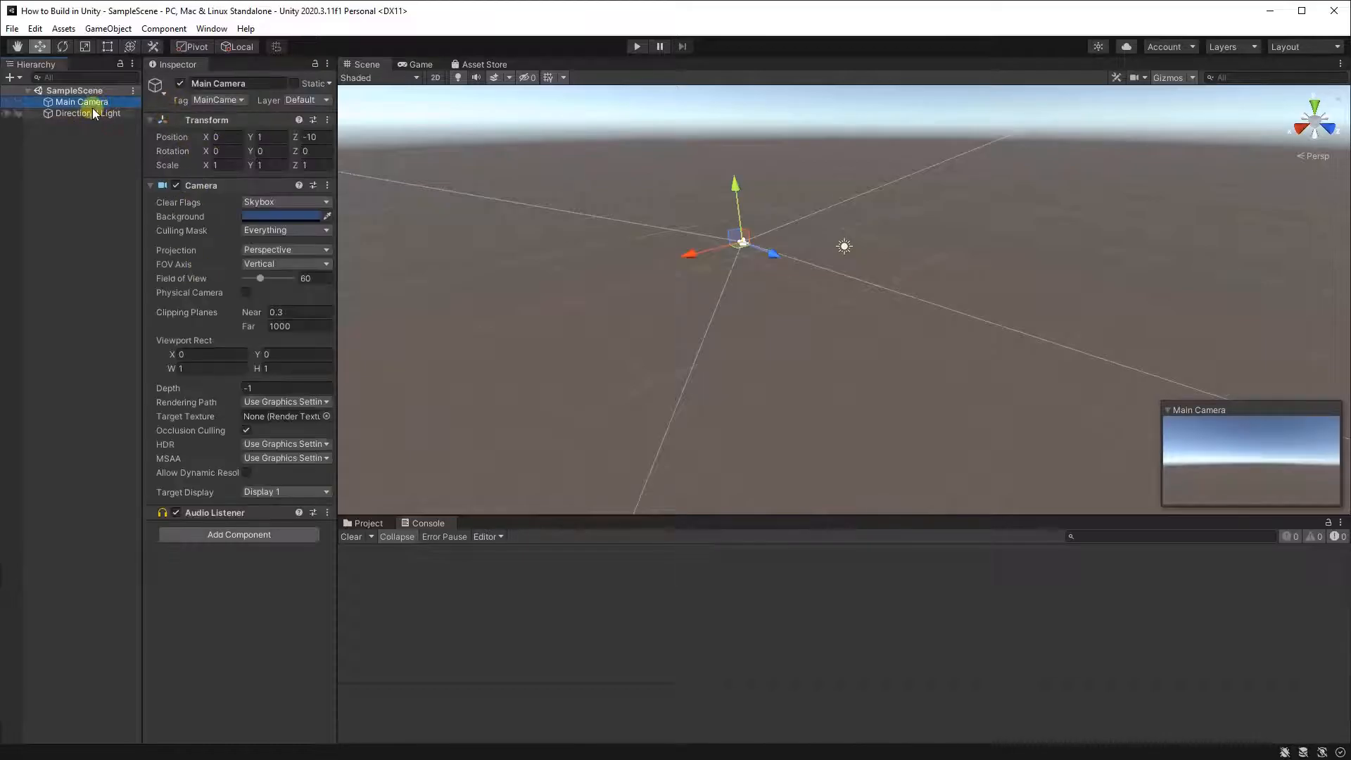
click(90, 113)
click(368, 523)
click(505, 639)
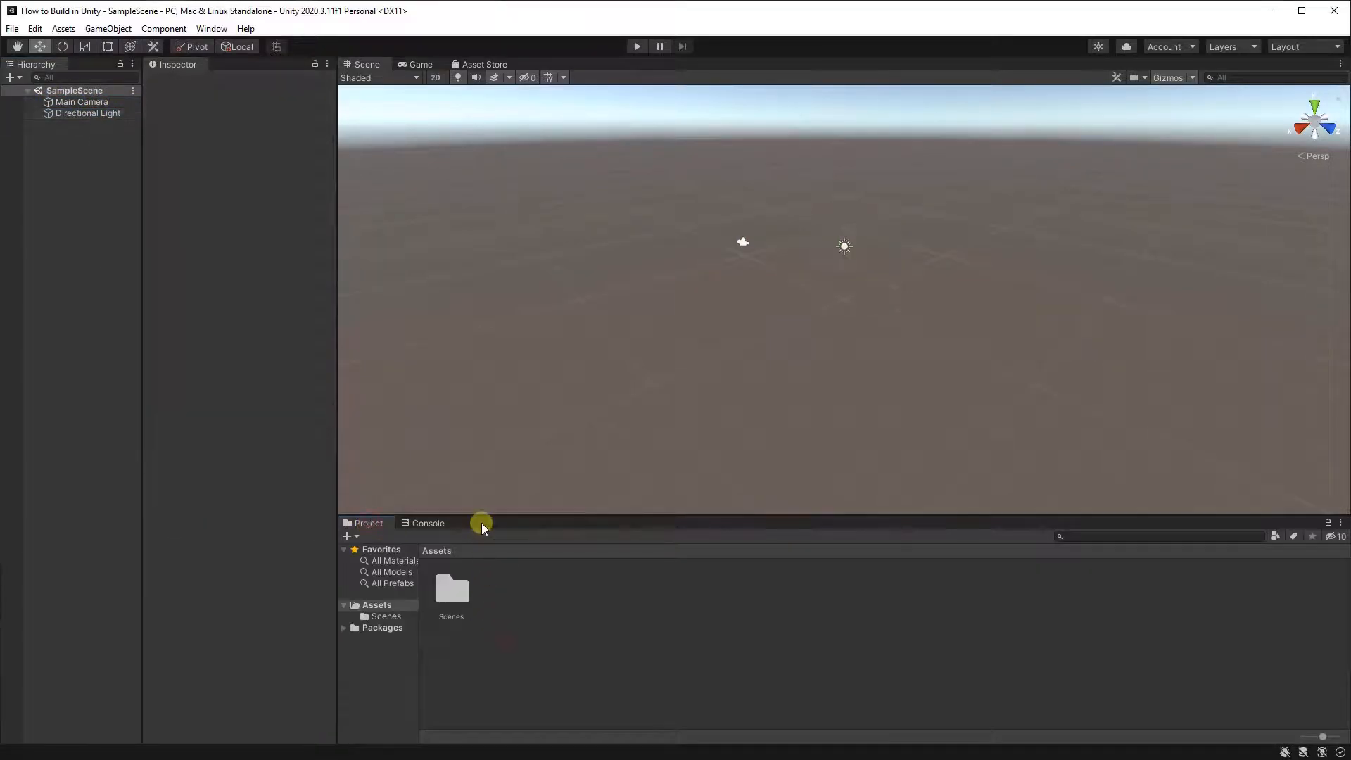
- Switch the editor layout to Default and back to Easy Inspect
click(1323, 47)
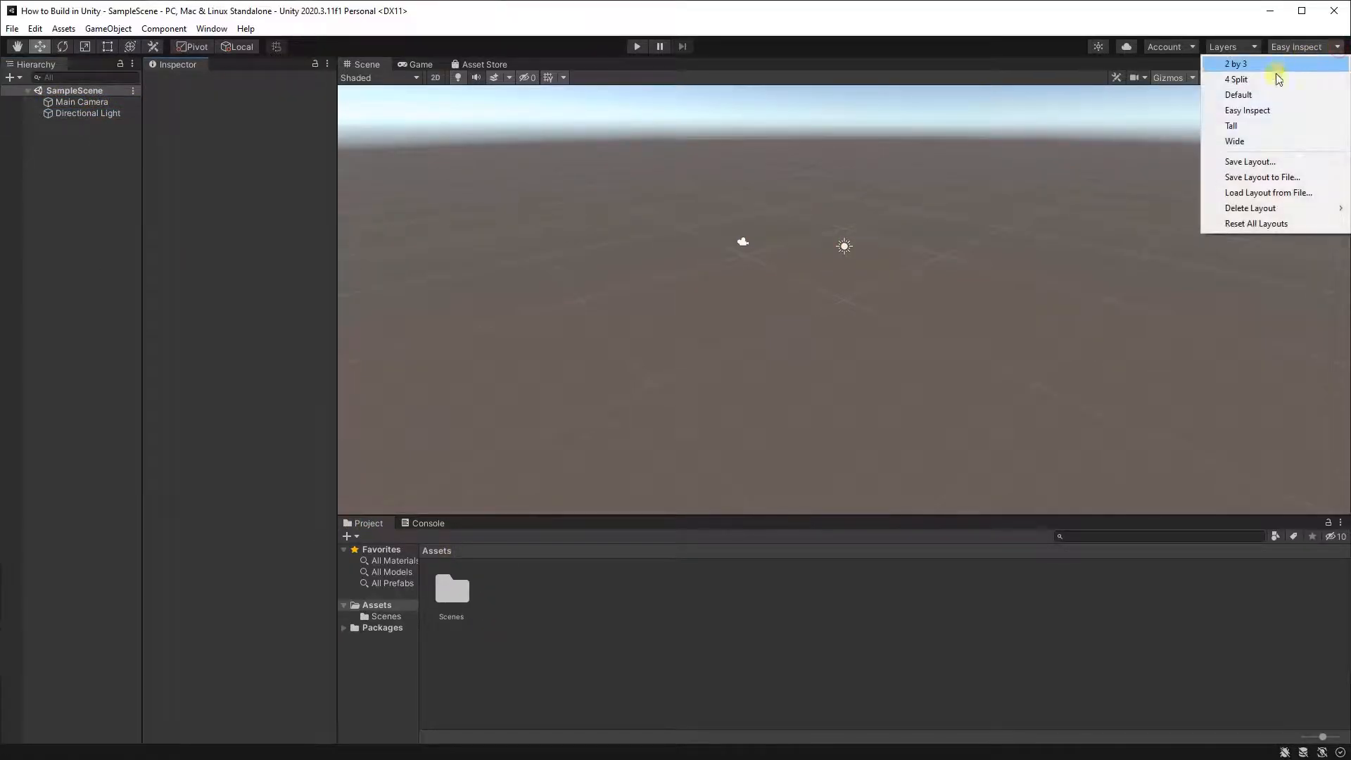
click(1273, 95)
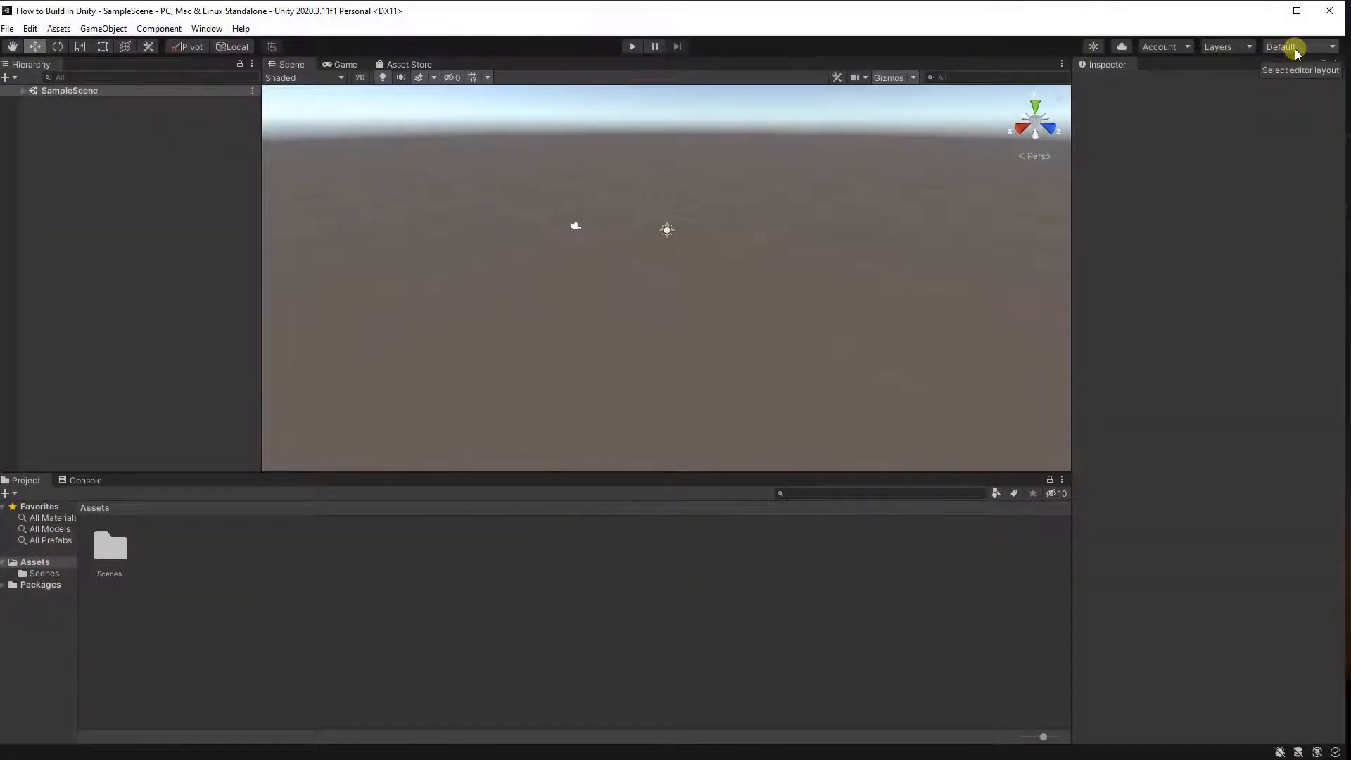
click(1297, 46)
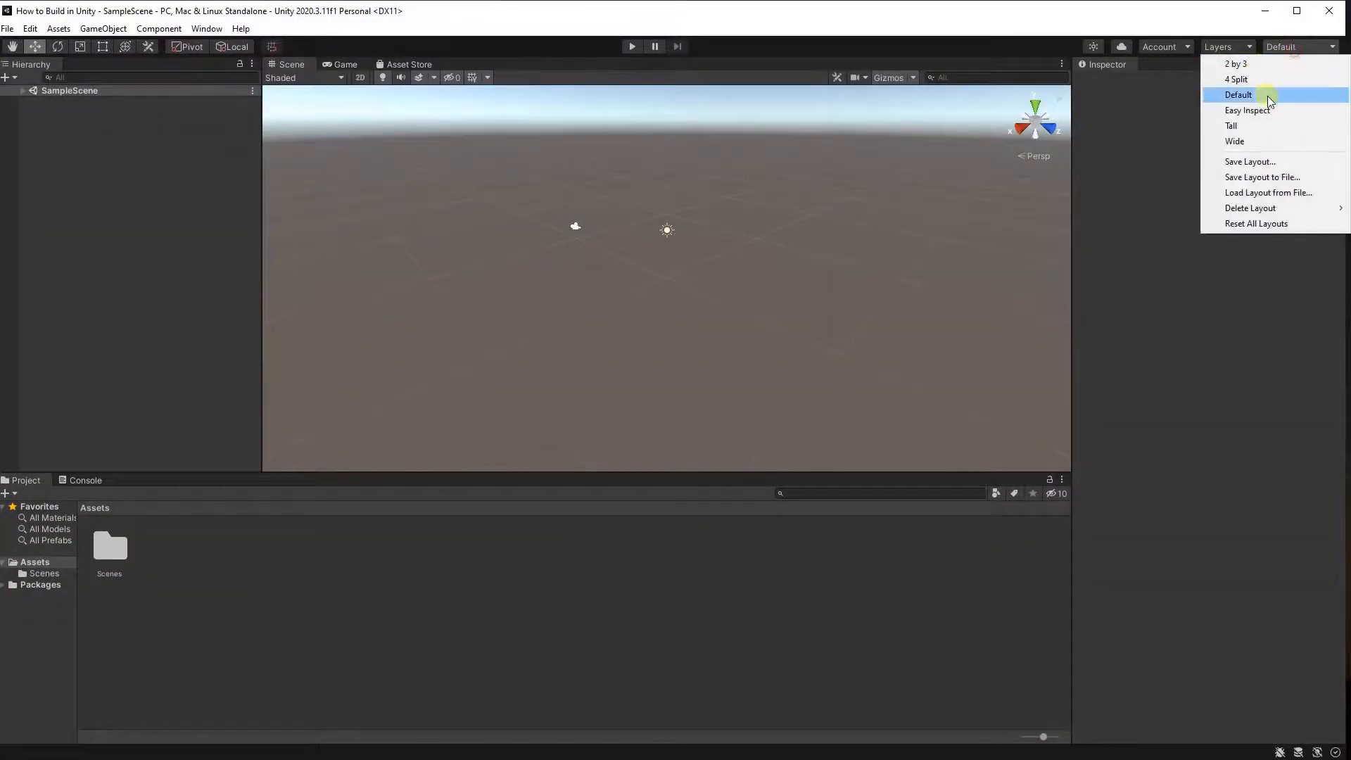
click(1284, 113)
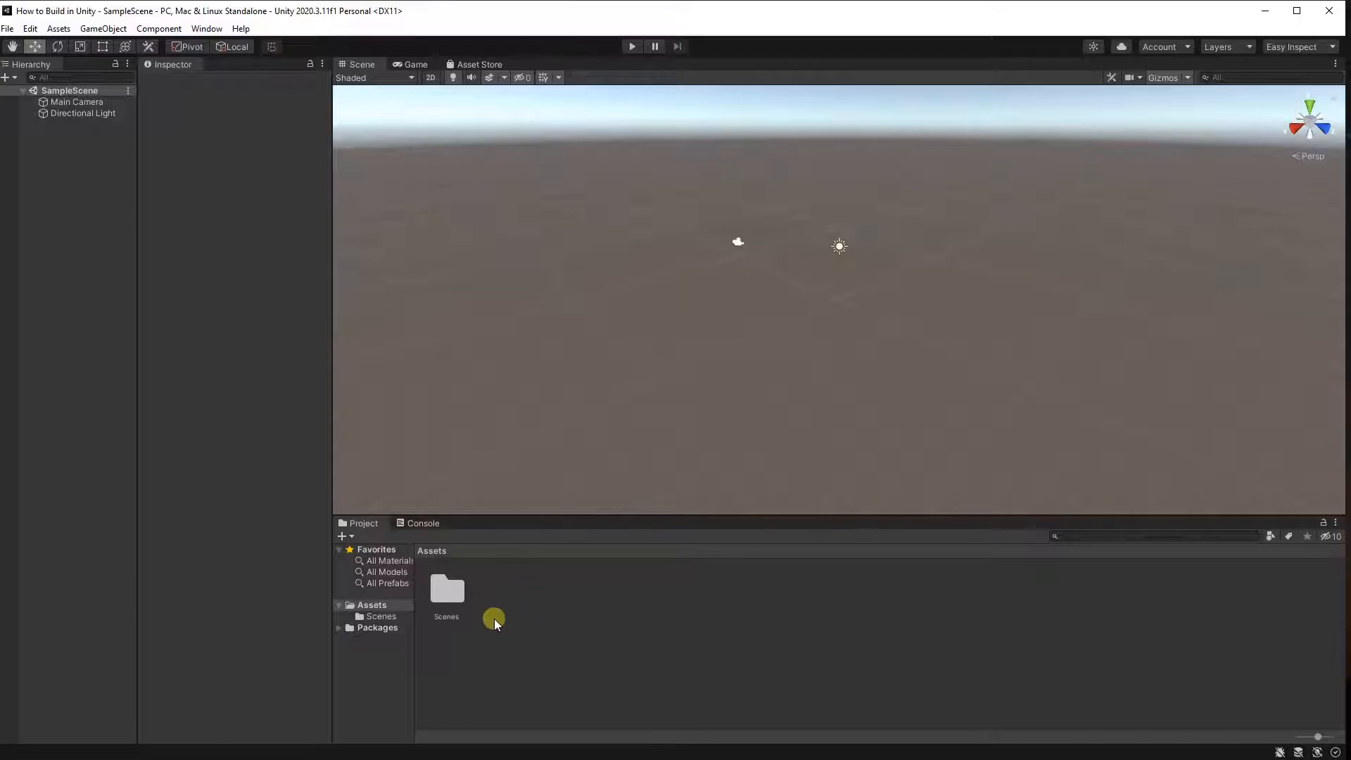
click(1300, 46)
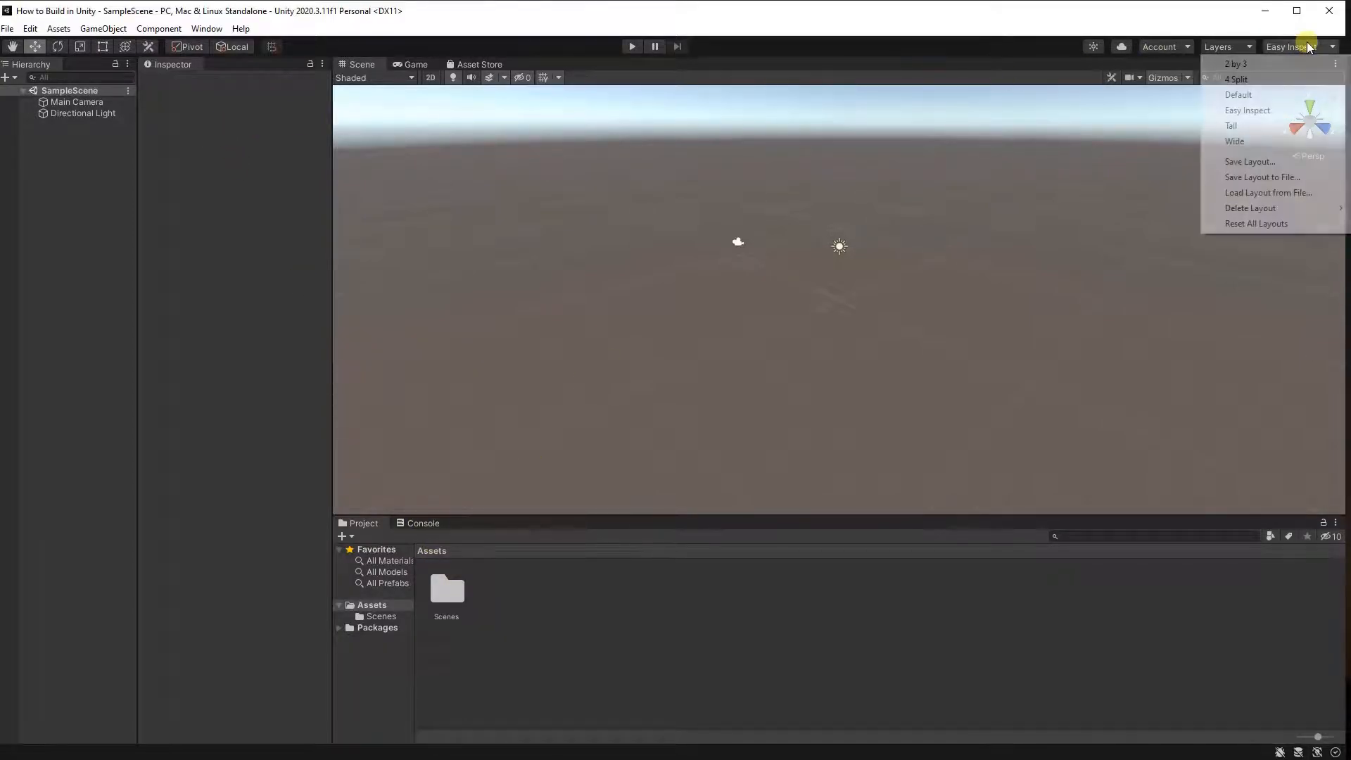
click(1279, 160)
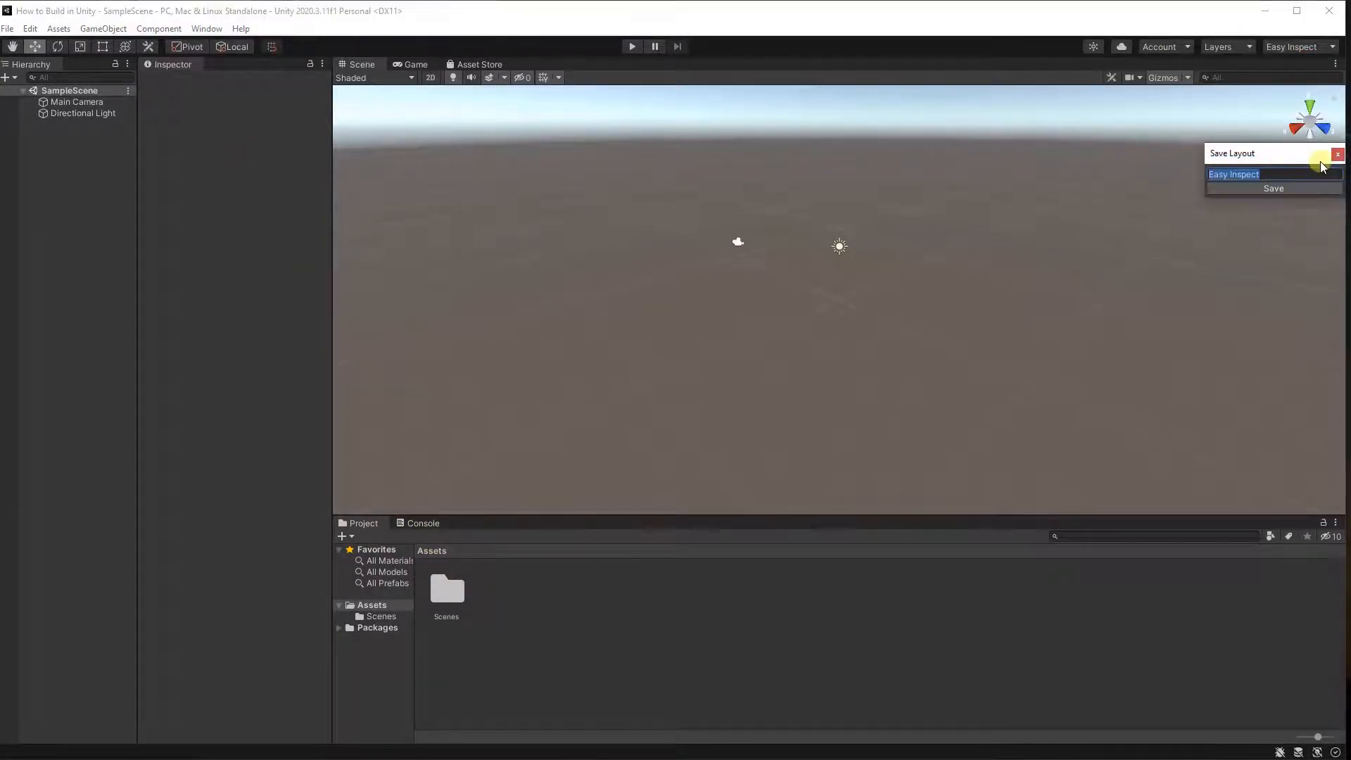
click(1337, 154)
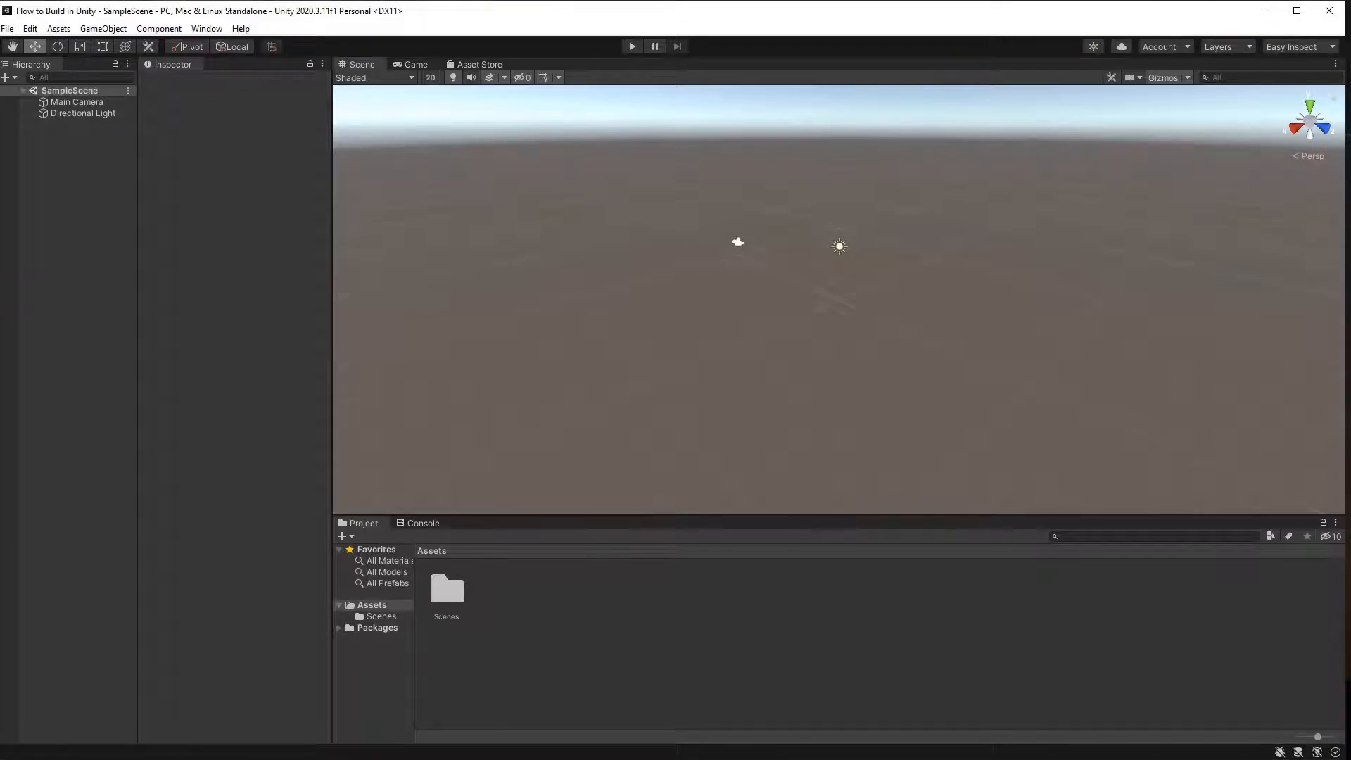
- Add a 3D cube to the scene and name it Ground
right_click(87, 299)
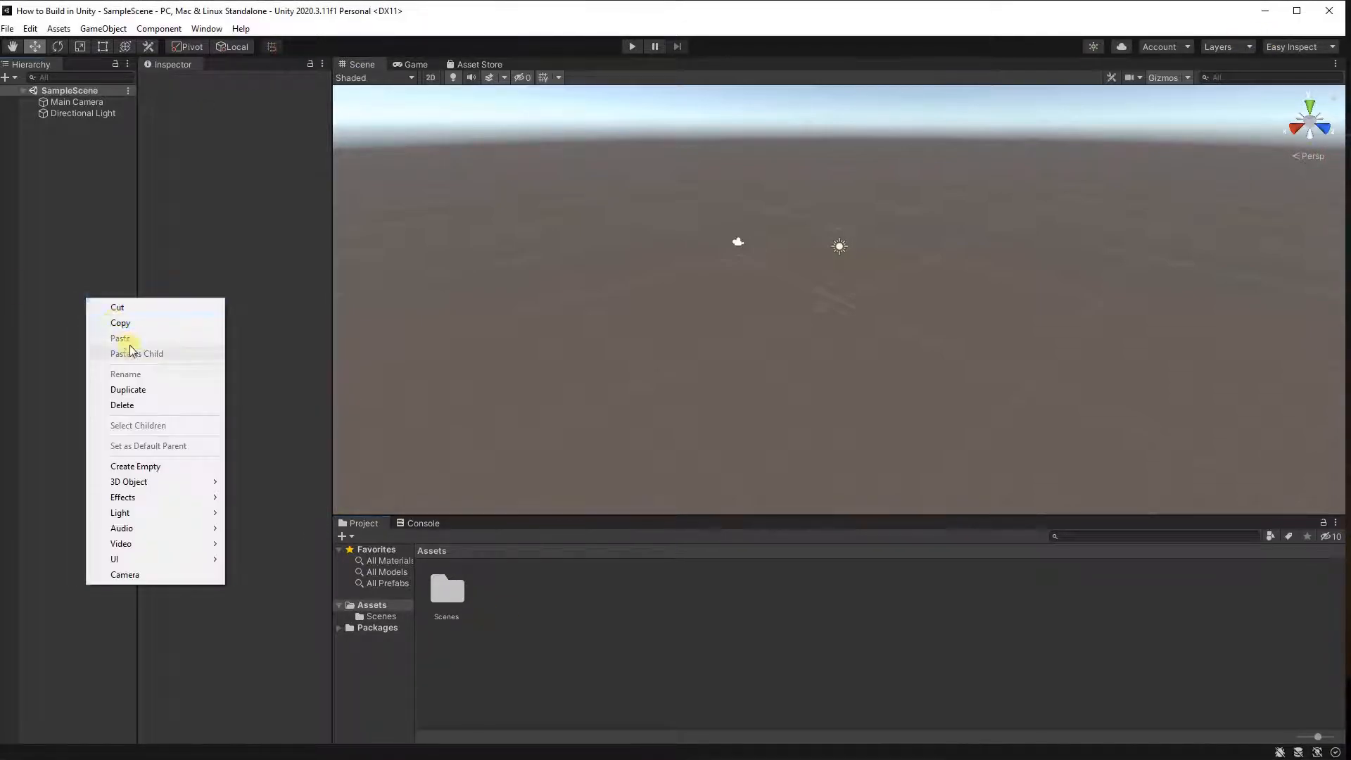
mouse_move(167, 482)
click(290, 483)
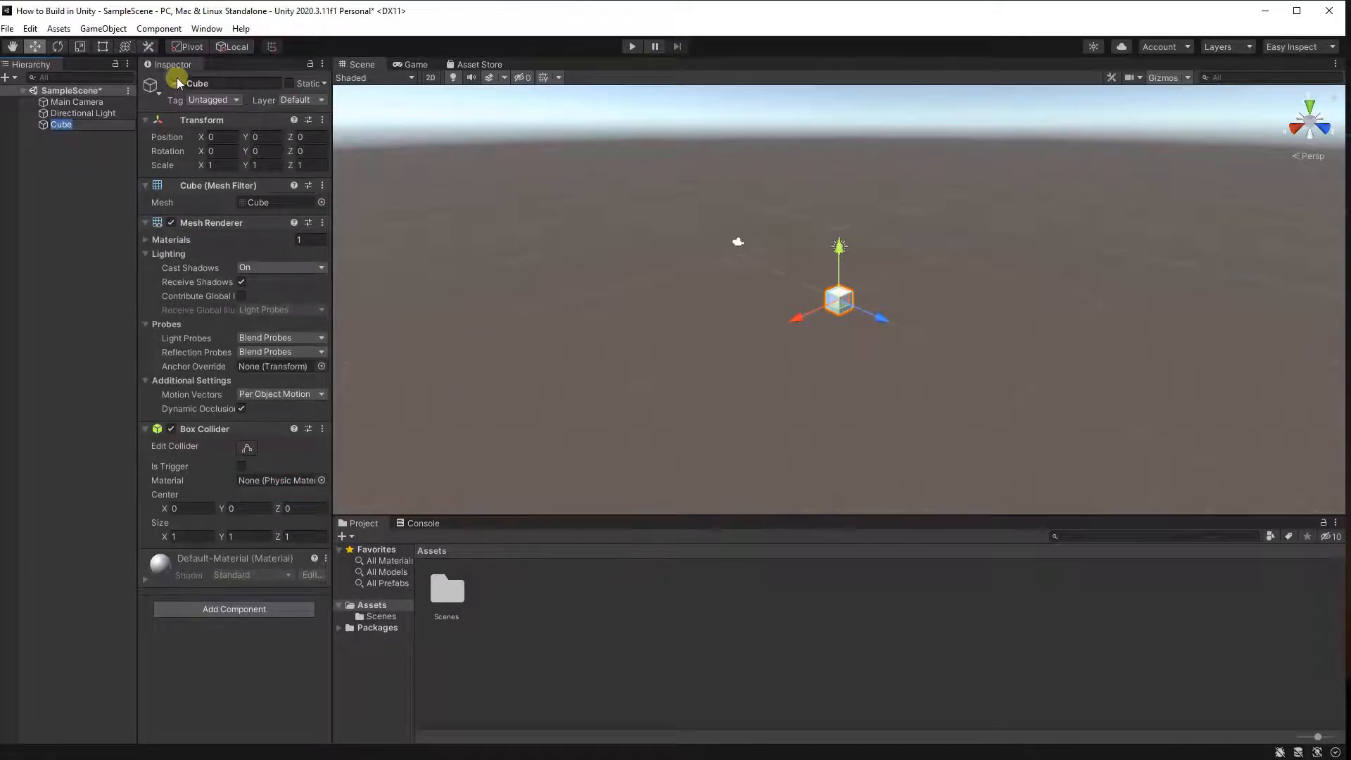
key(Return)
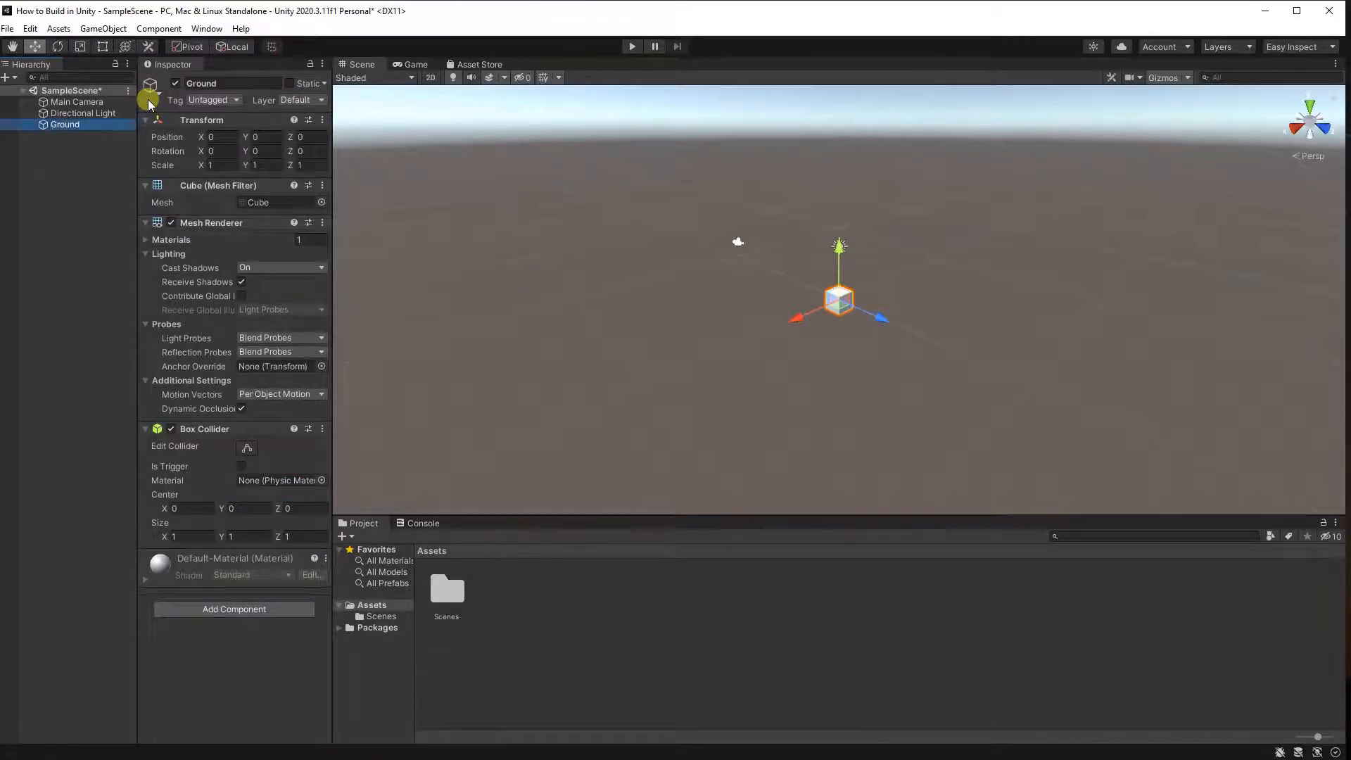
- Define a new layer named Ground as User Layer 6 and assign the Ground cube to it
click(238, 92)
click(297, 103)
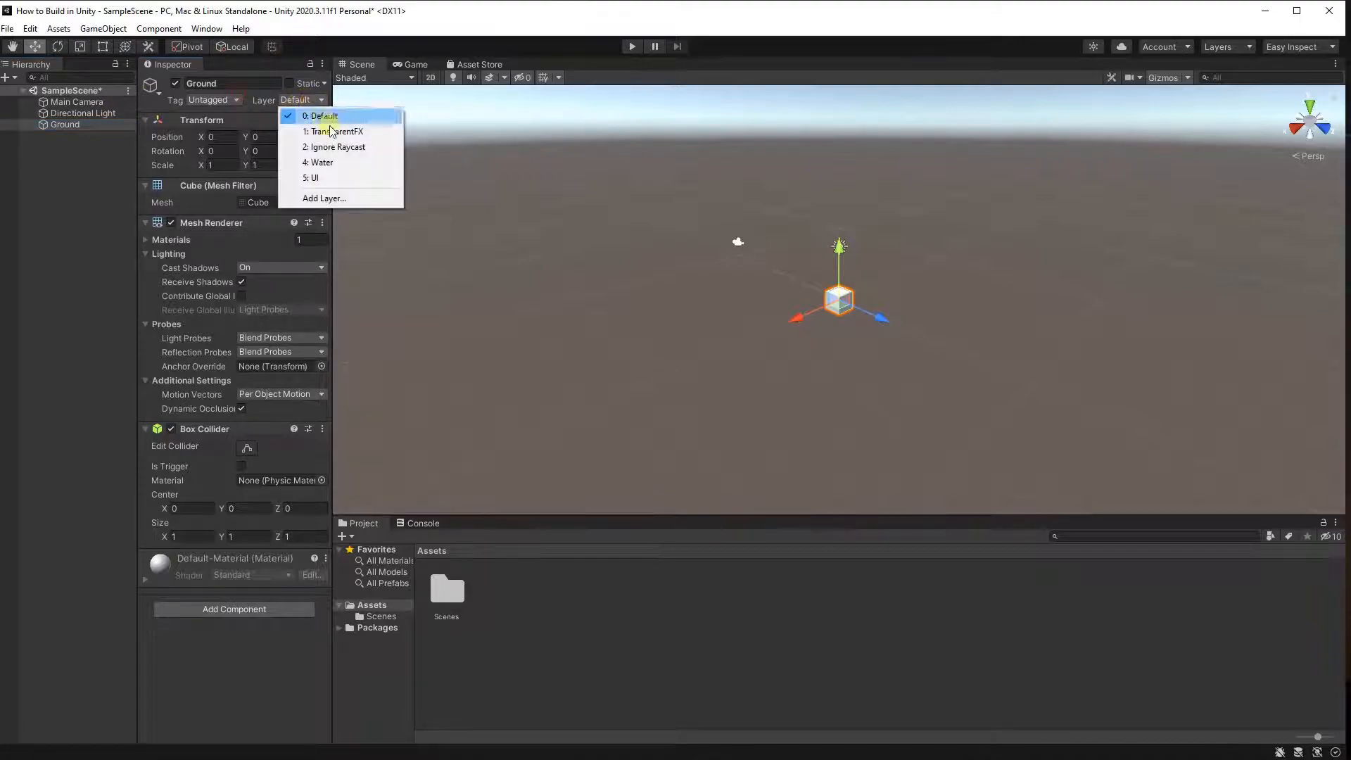
click(355, 198)
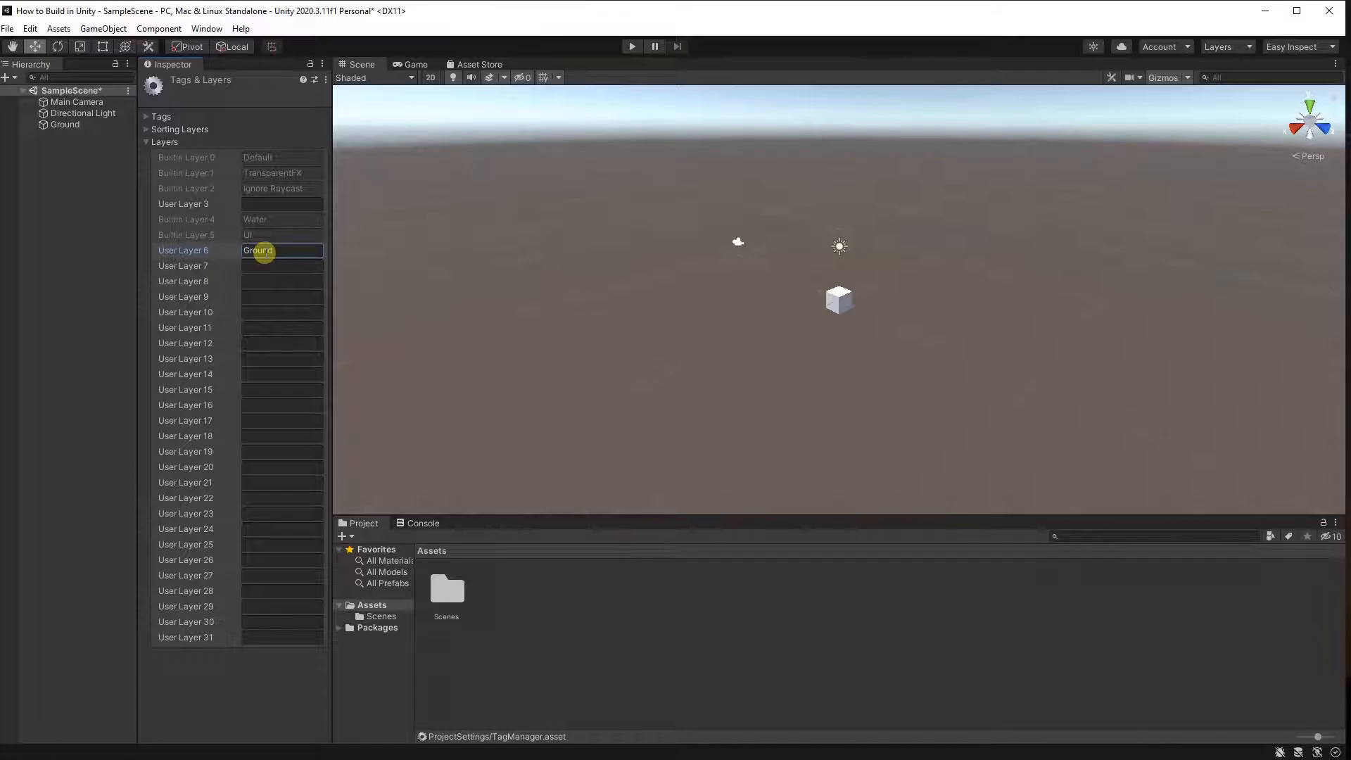
click(92, 125)
click(299, 100)
click(330, 194)
click(97, 211)
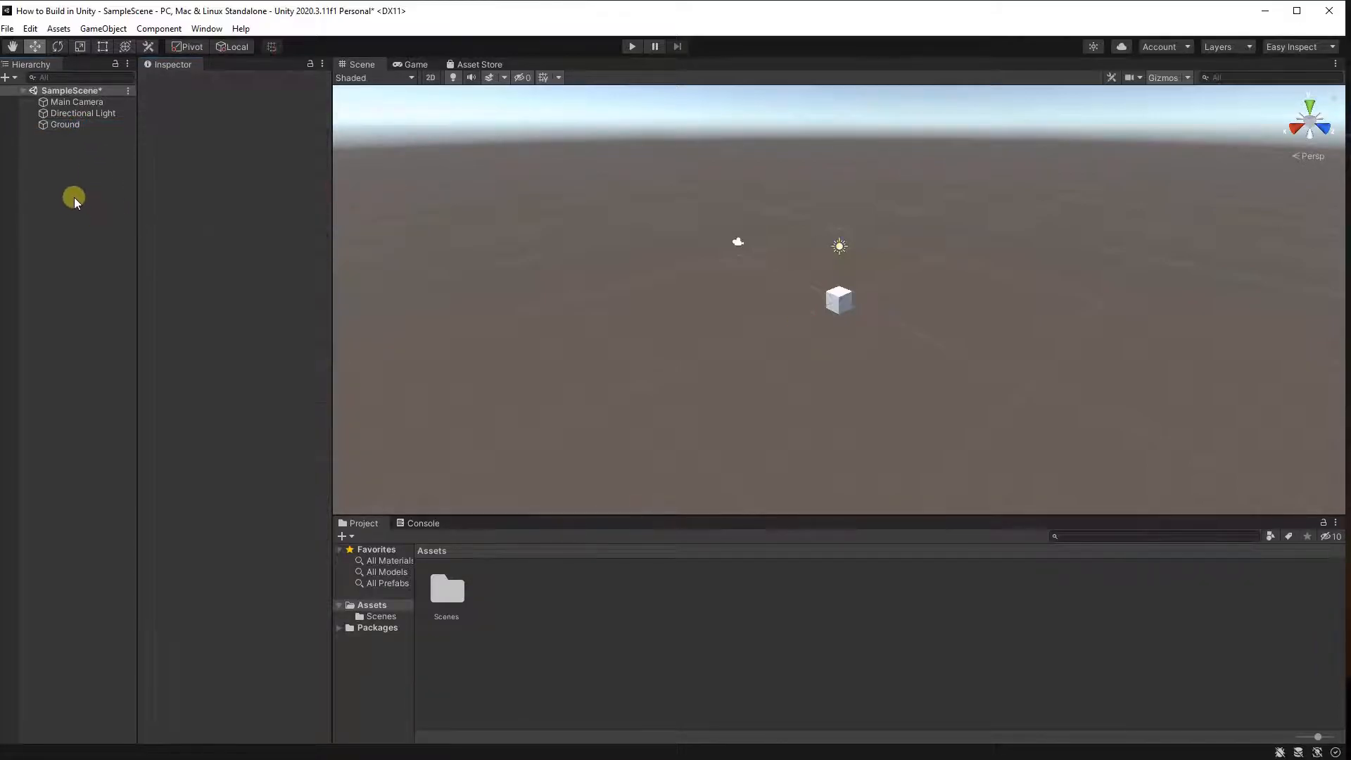
- Set the Ground cube's X and Z scale to 100
click(62, 125)
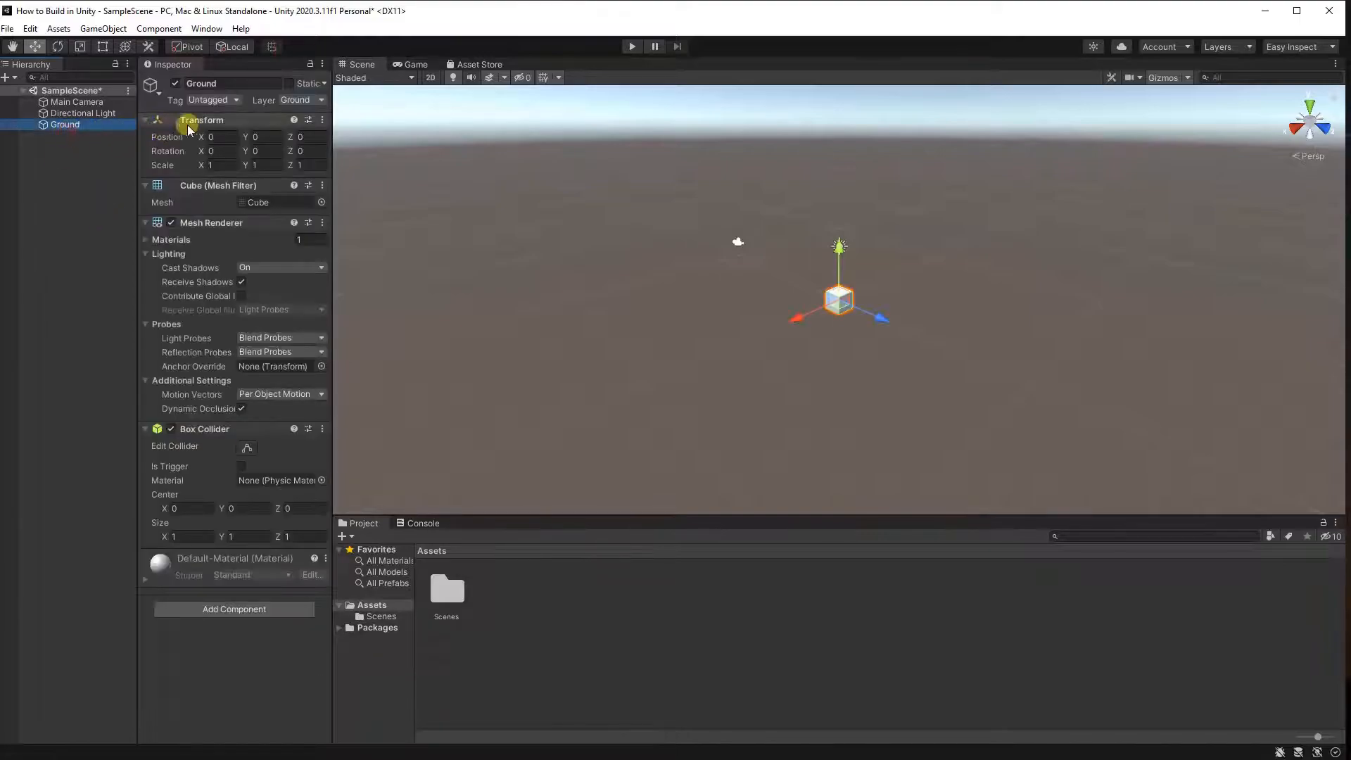
click(226, 166)
text(100)
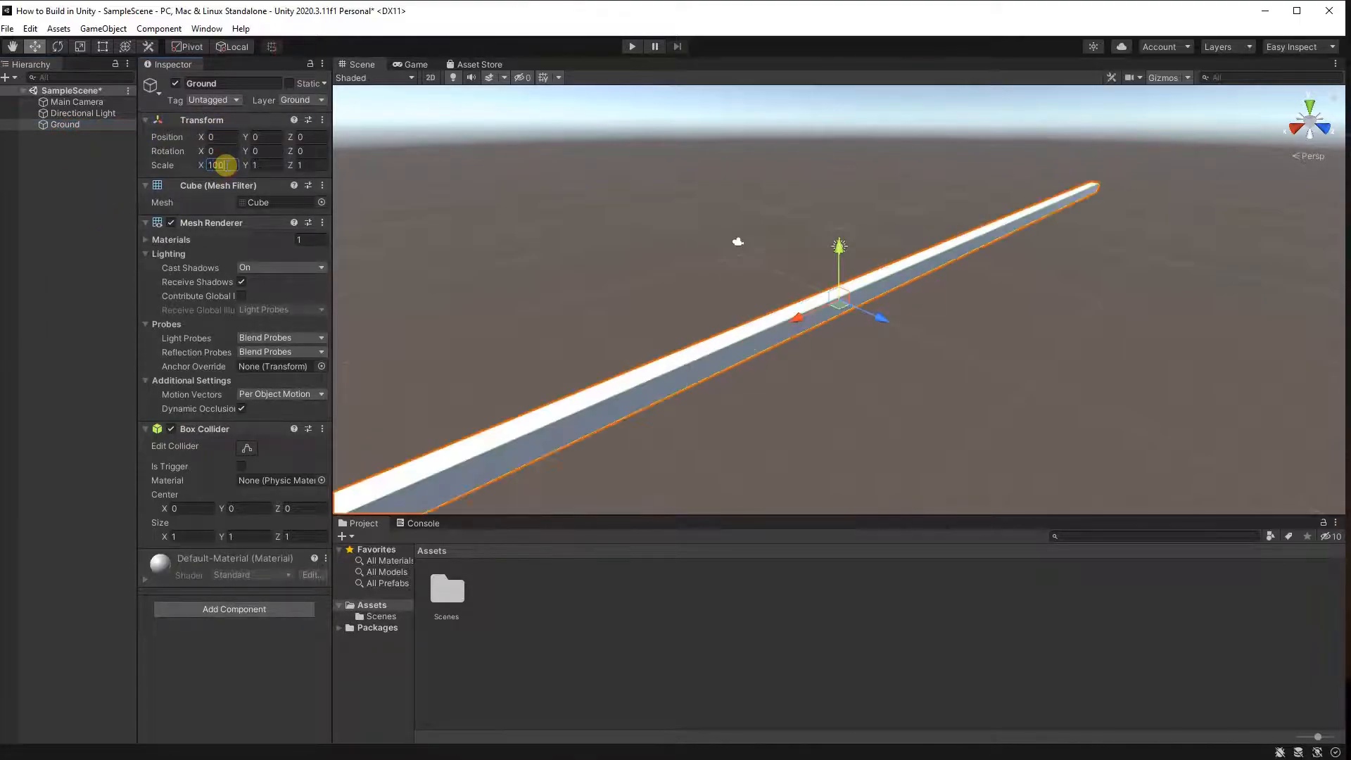
text(100)
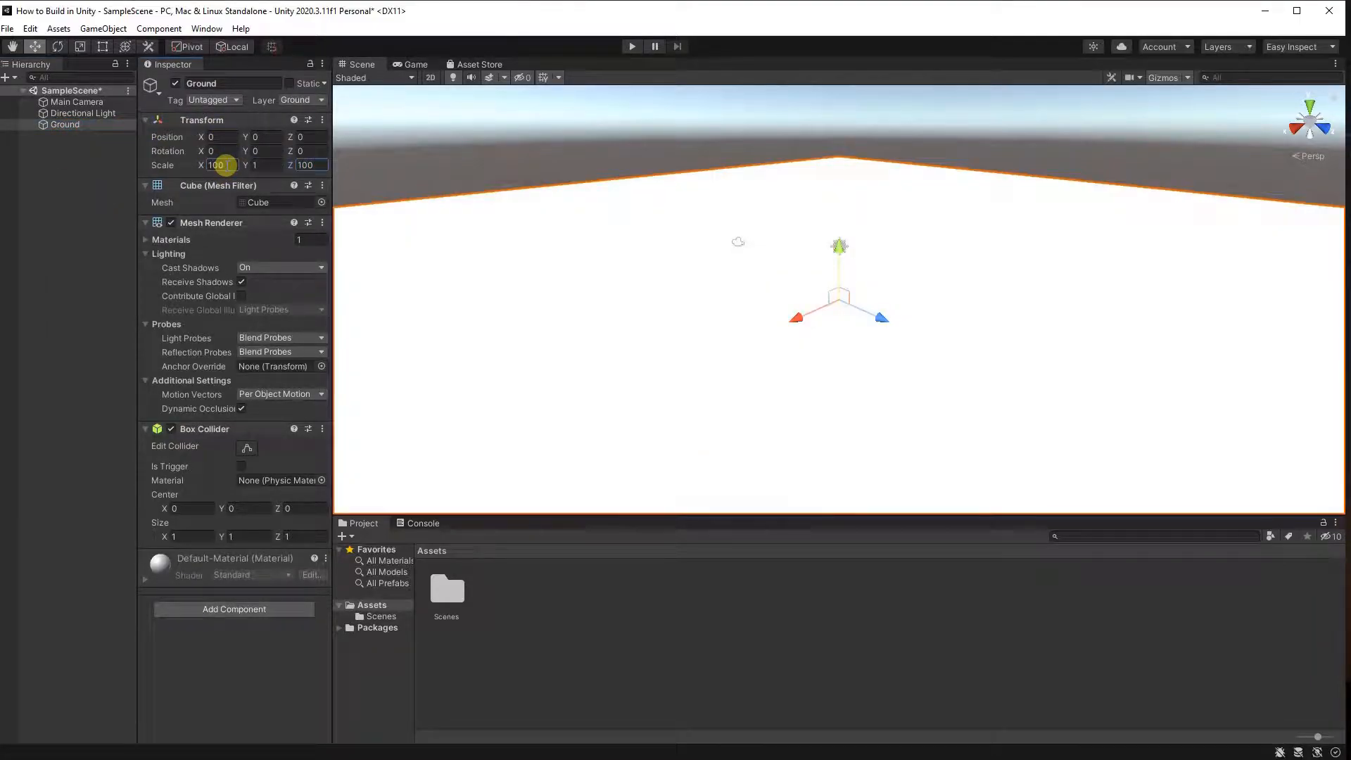
click(92, 214)
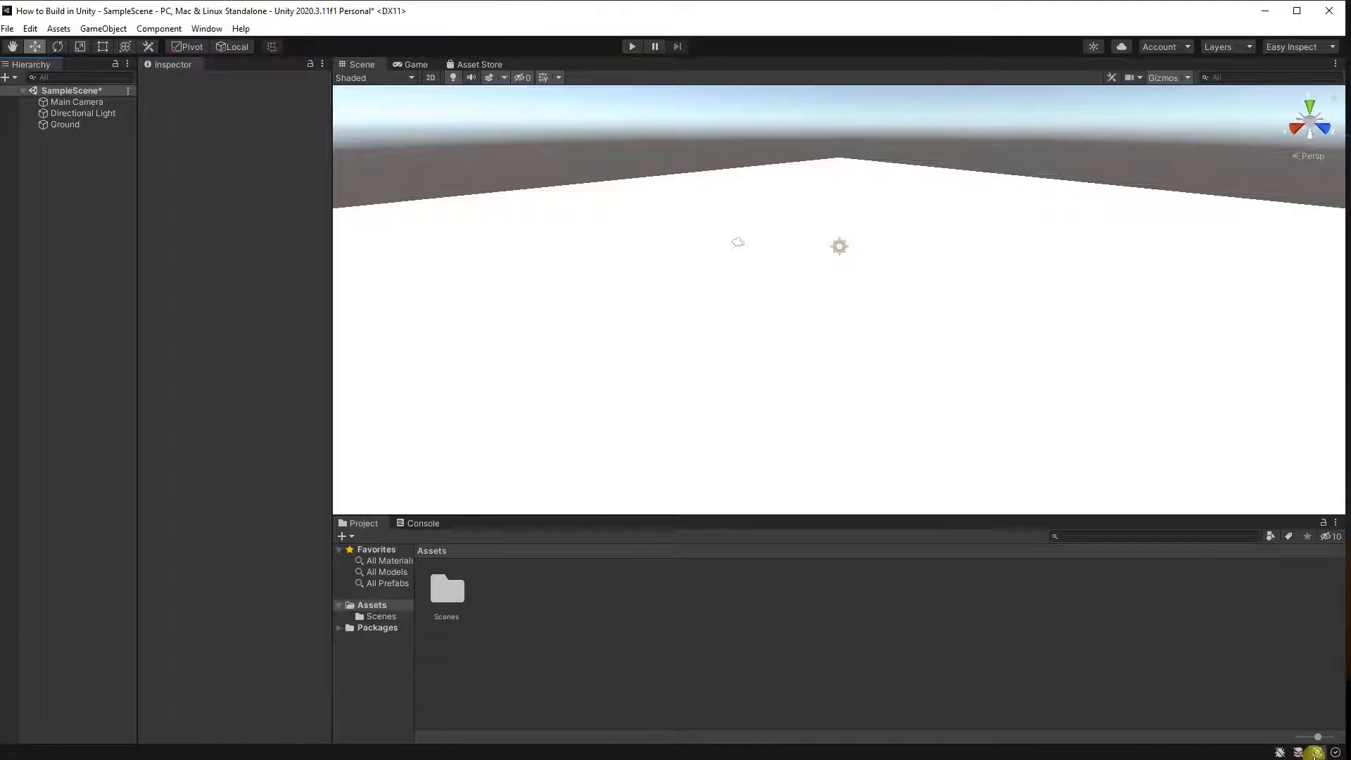
- Generate the scene's lighting from the Lighting settings and close the Lighting window
click(1315, 753)
drag(899, 416, 781, 194)
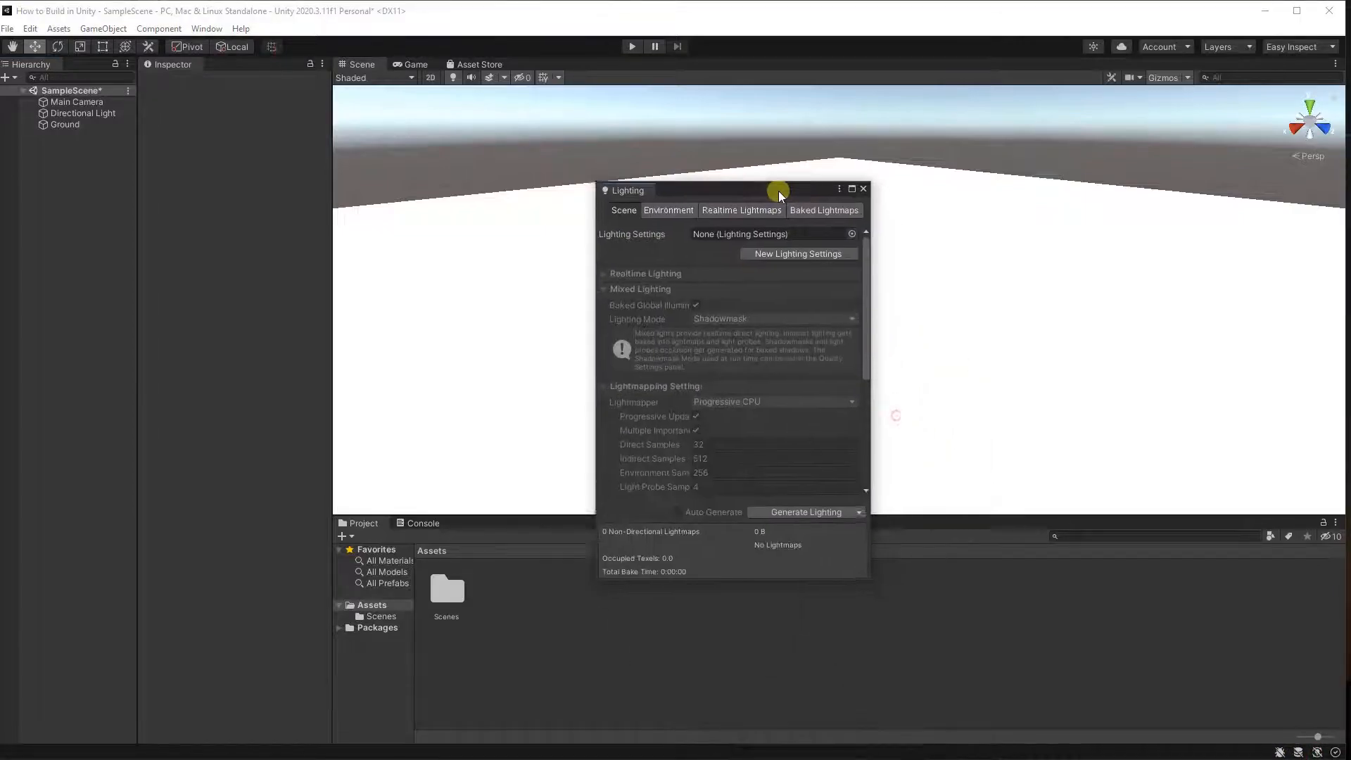
click(799, 513)
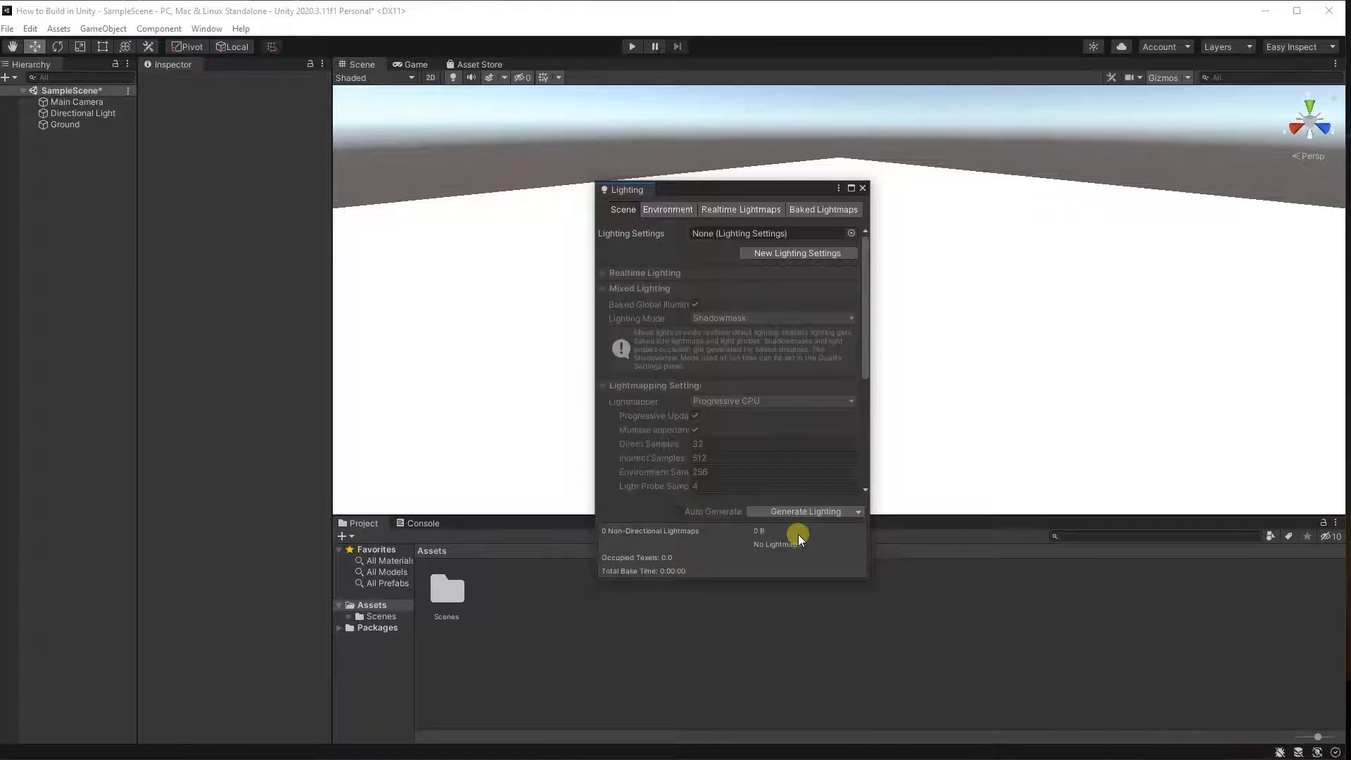
click(865, 193)
alt+drag(690, 386, 750, 263)
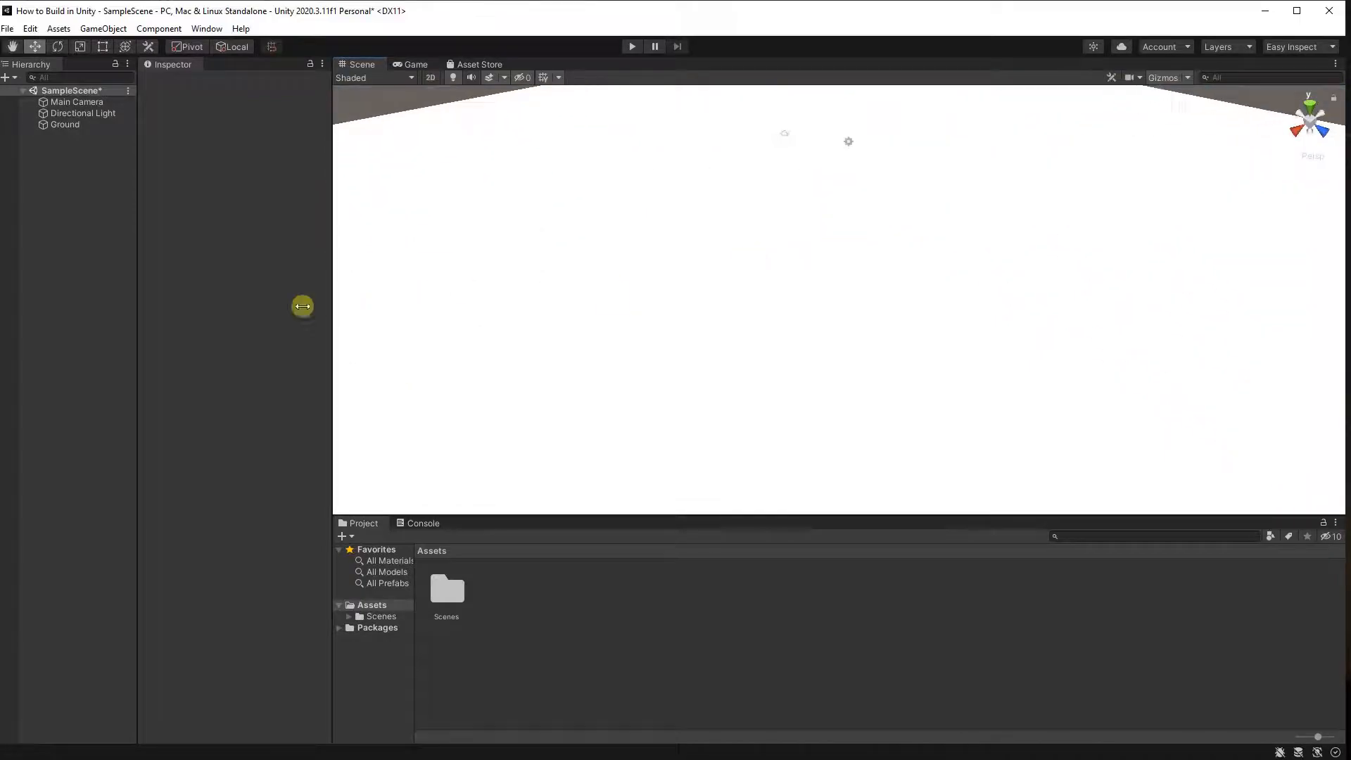
- Create a folder named Materials in the project's Assets folder
right_click(488, 600)
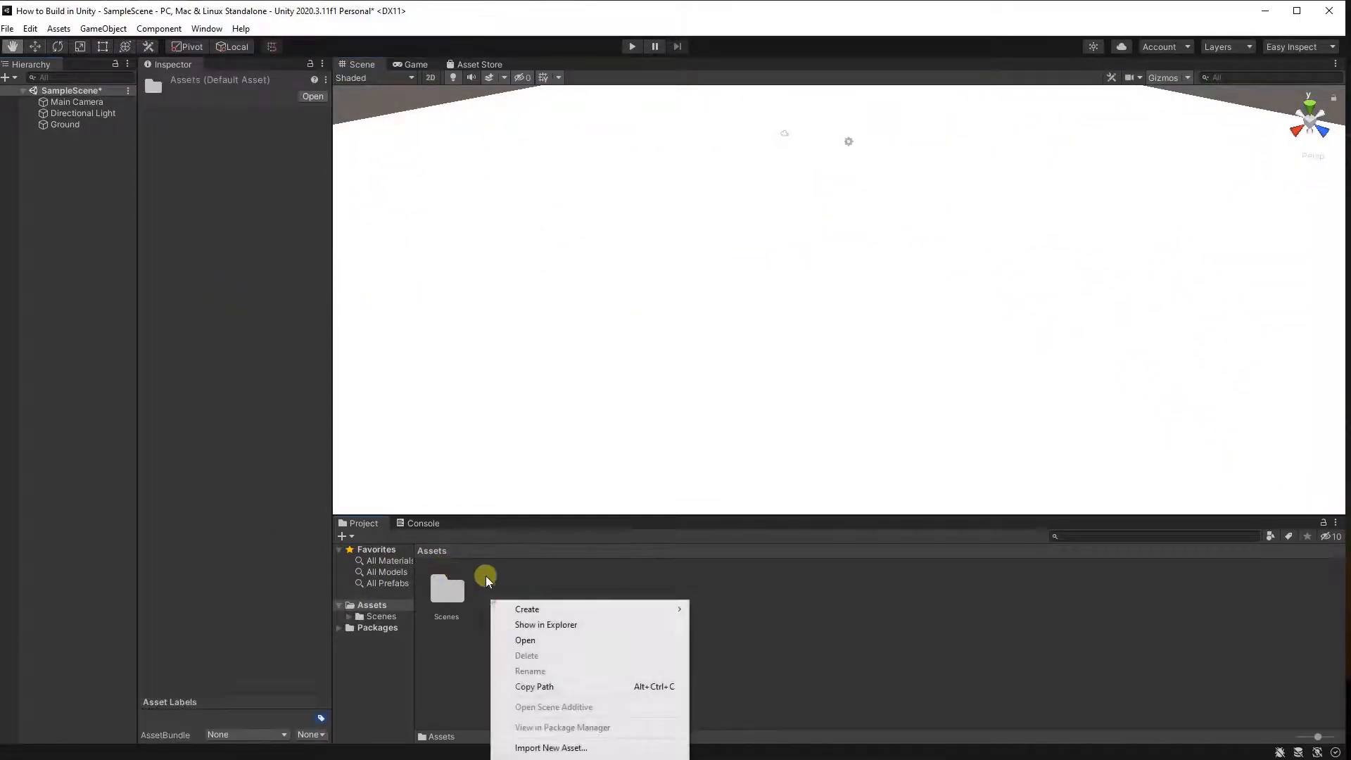
mouse_move(677, 610)
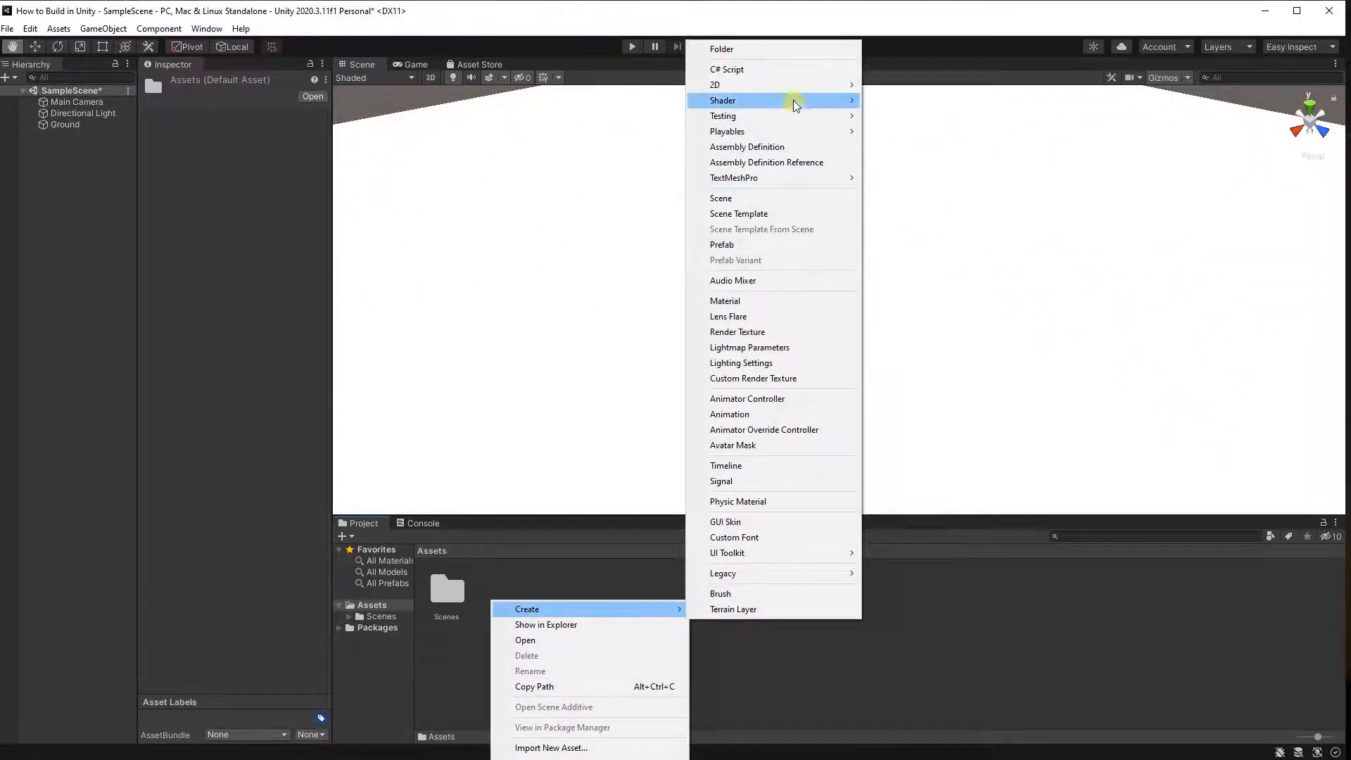
click(792, 51)
text(M)
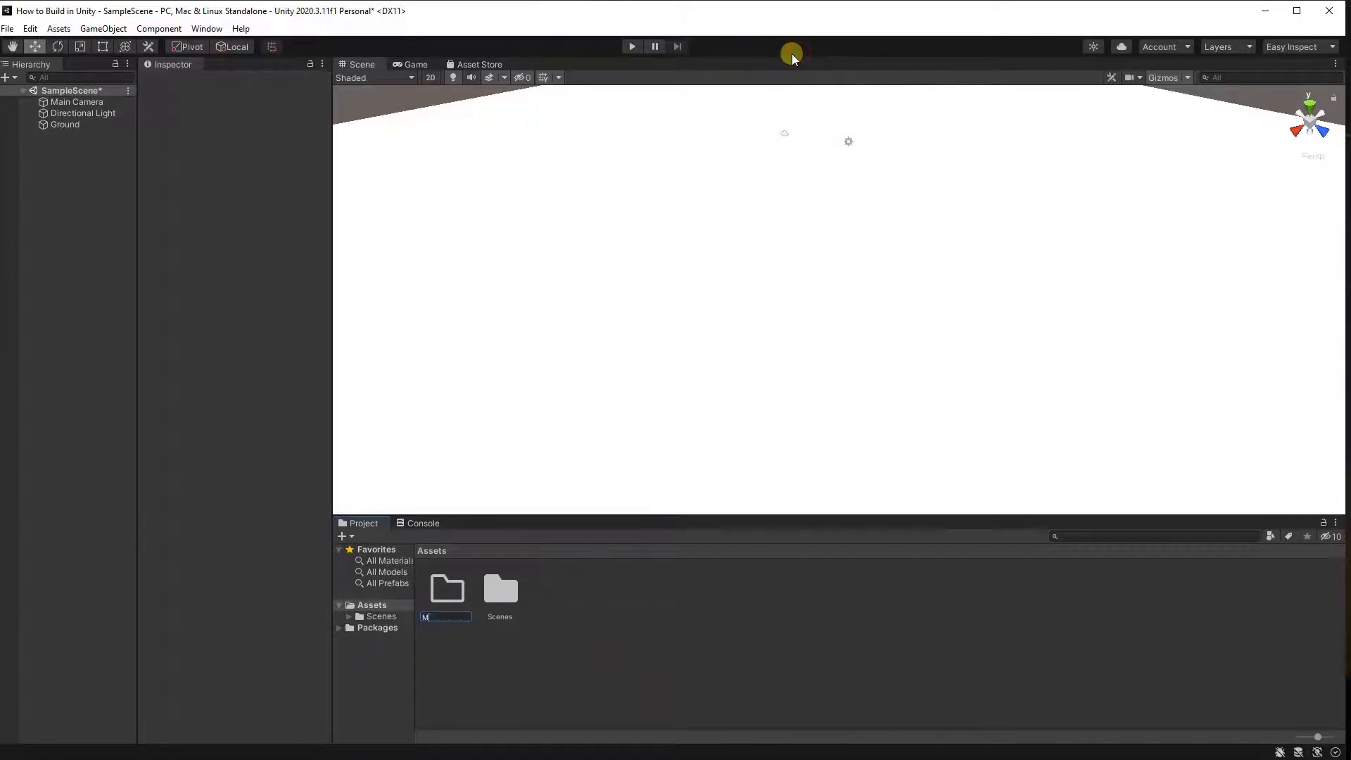
text(aterials)
key(Return)
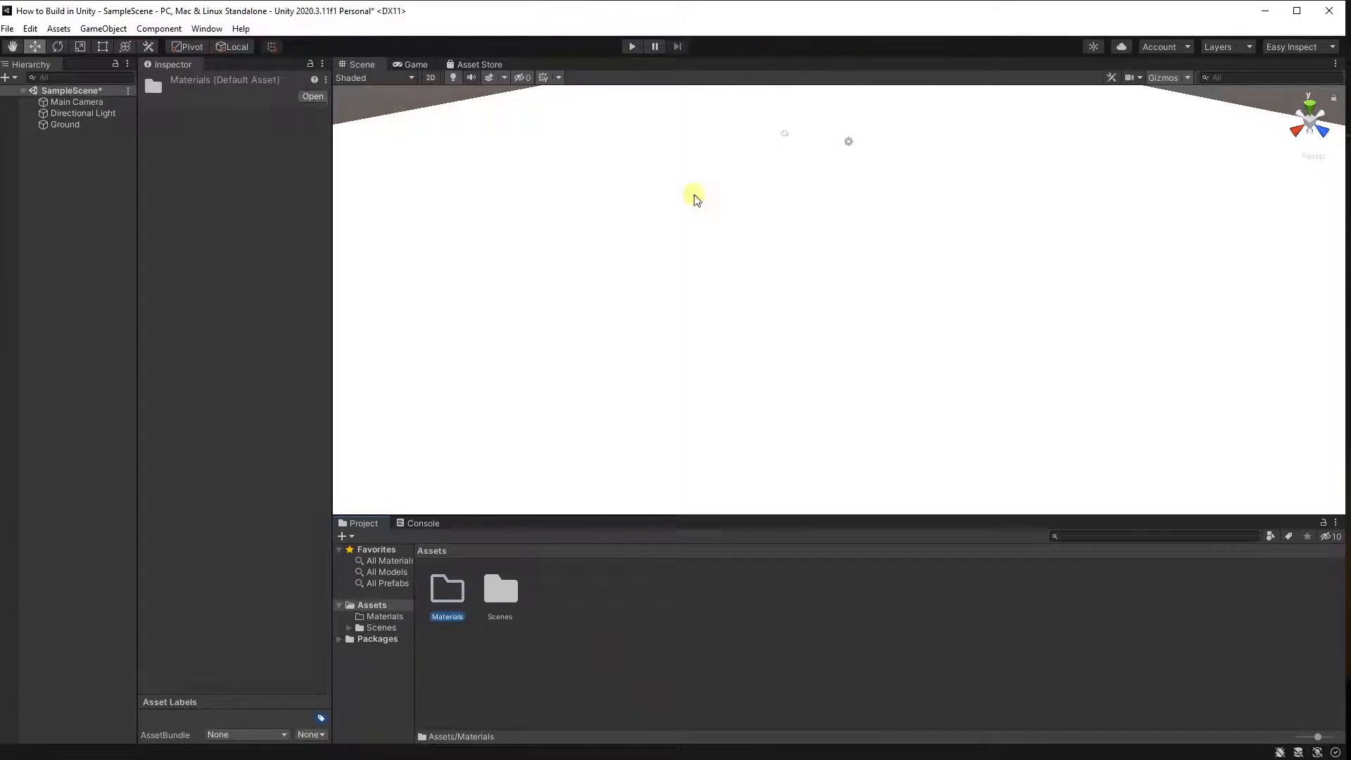
- Create a material named Ground inside the Materials folder and apply it to the Ground cube
double_click(451, 594)
right_click(461, 599)
mouse_move(537, 607)
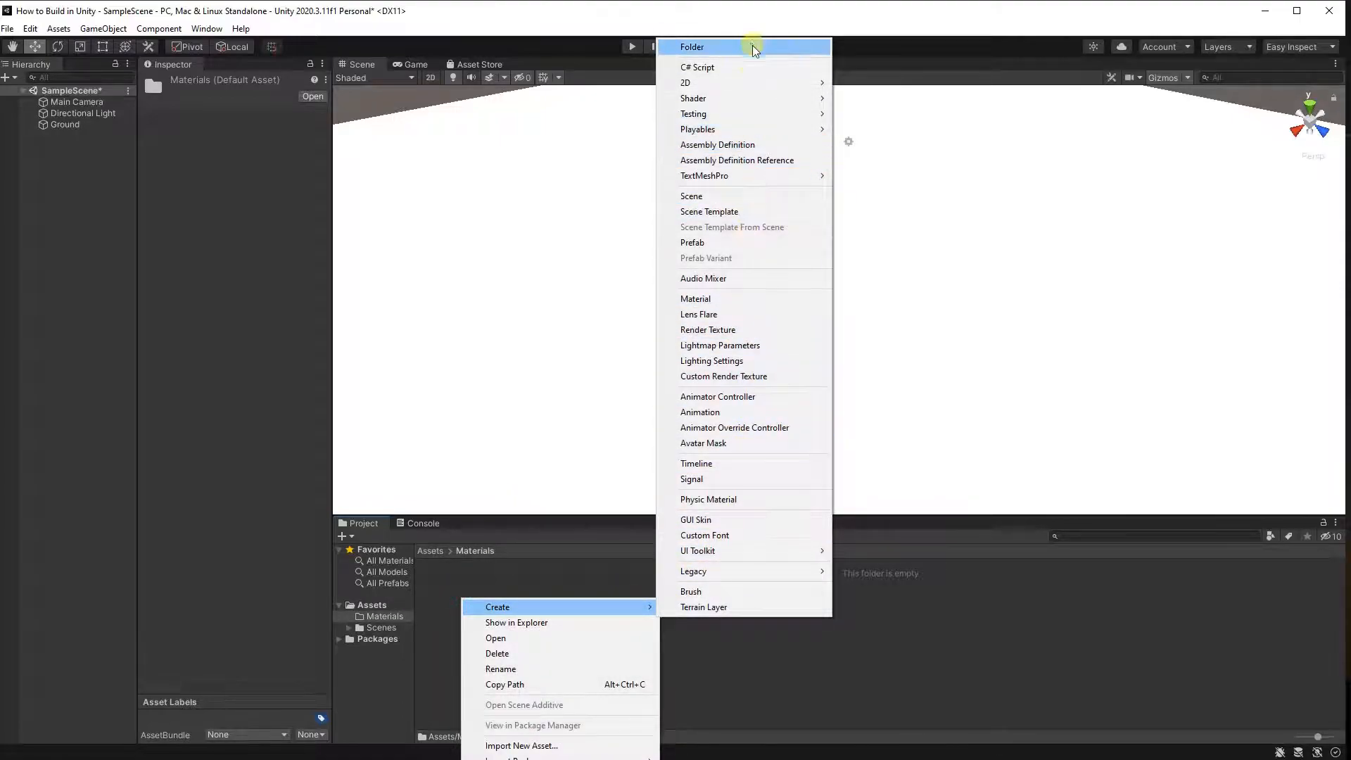
click(779, 299)
text(Ground)
key(Return)
drag(453, 591, 627, 357)
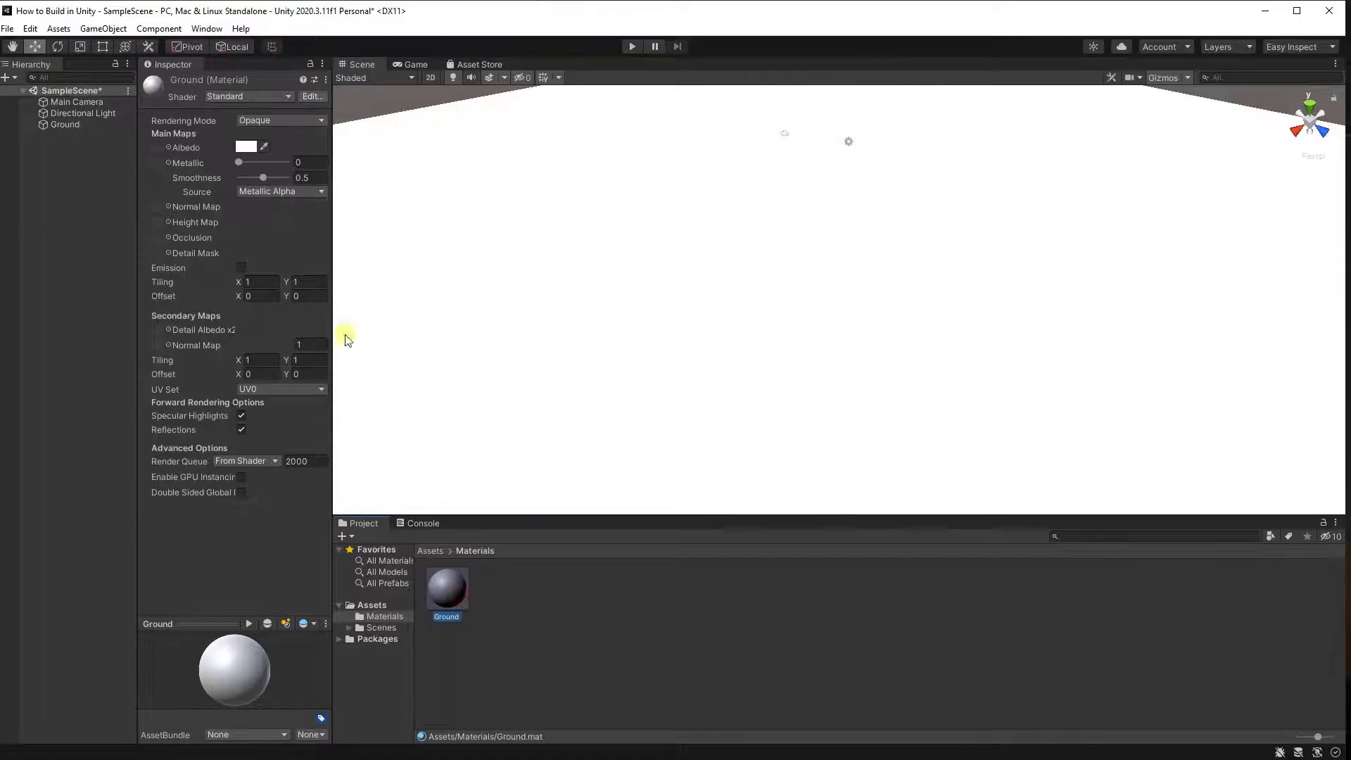
- Set the Ground material's albedo to the dark brown 552E1A and close the colour picker
click(247, 146)
click(310, 192)
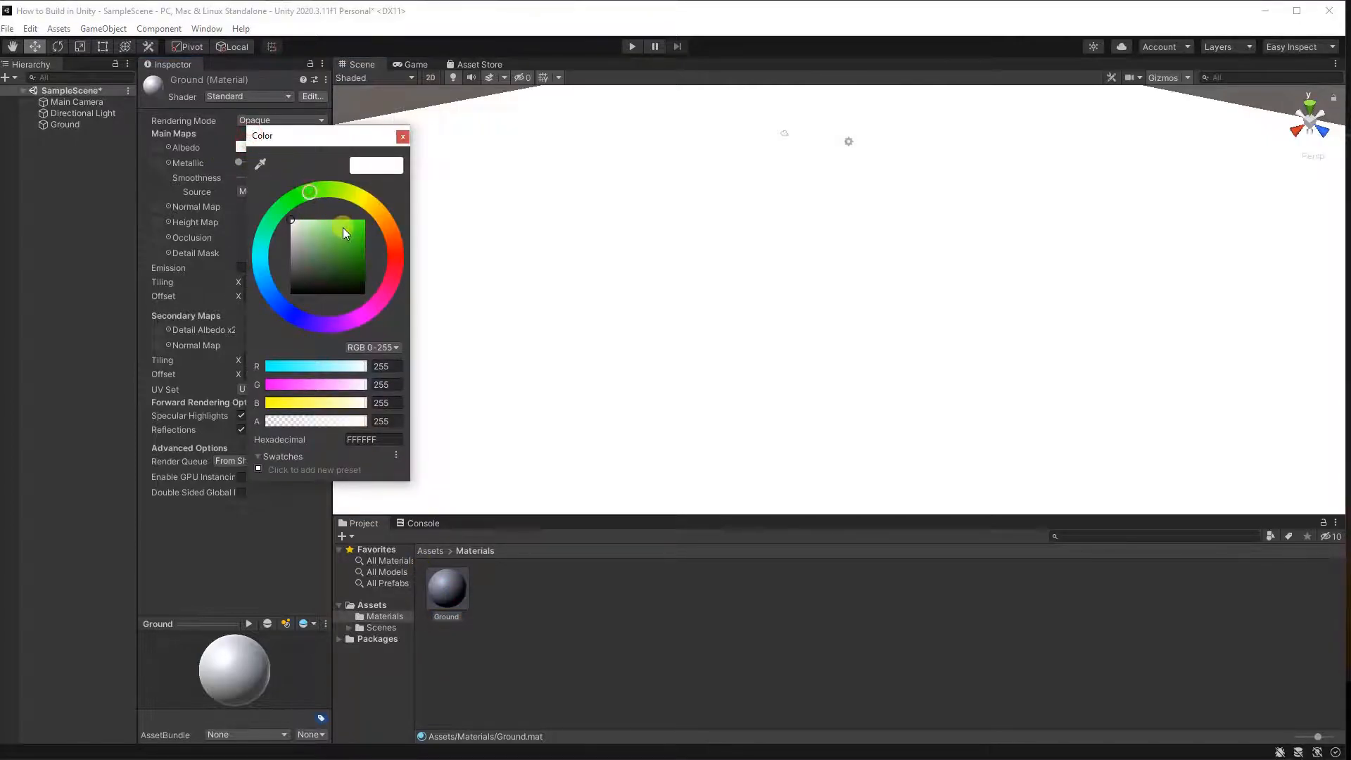
drag(314, 255, 308, 243)
click(389, 236)
click(347, 234)
drag(346, 233, 344, 269)
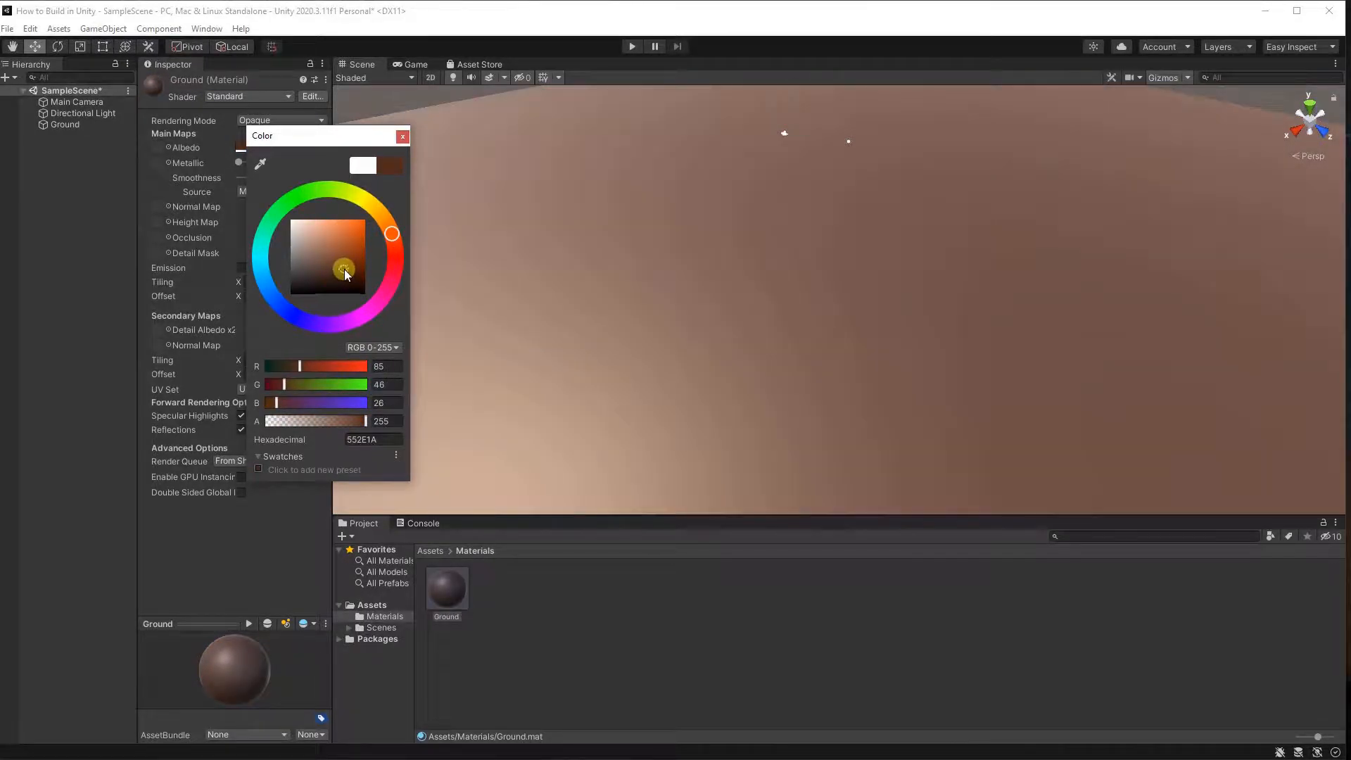
click(402, 136)
- Set the Ground material's metallic to 0.18 and smoothness to 0.12, and lighten its albedo to a paler brown
mouse_move(267, 175)
mouse_down()
mouse_move(247, 162)
mouse_move(246, 183)
mouse_up()
alt+drag(414, 281, 655, 337)
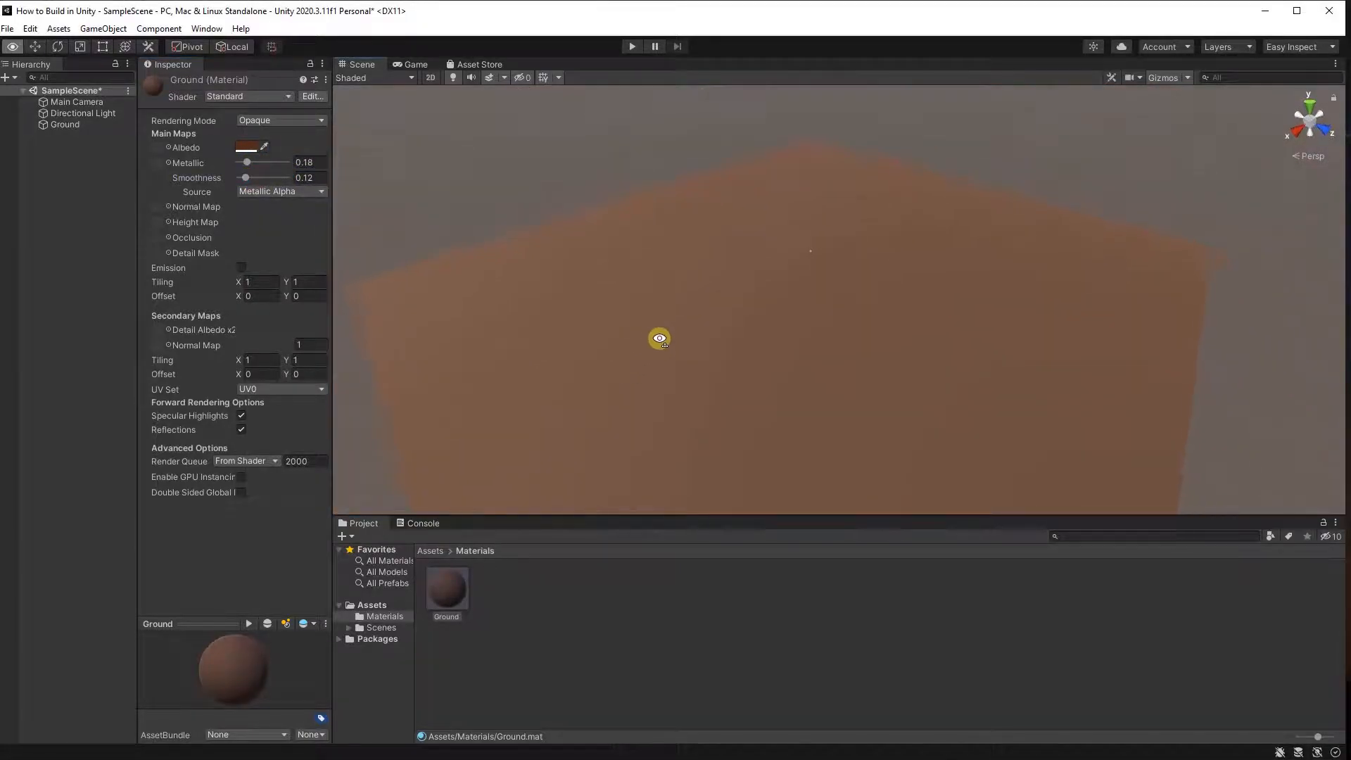
click(247, 146)
drag(326, 251, 333, 249)
click(402, 133)
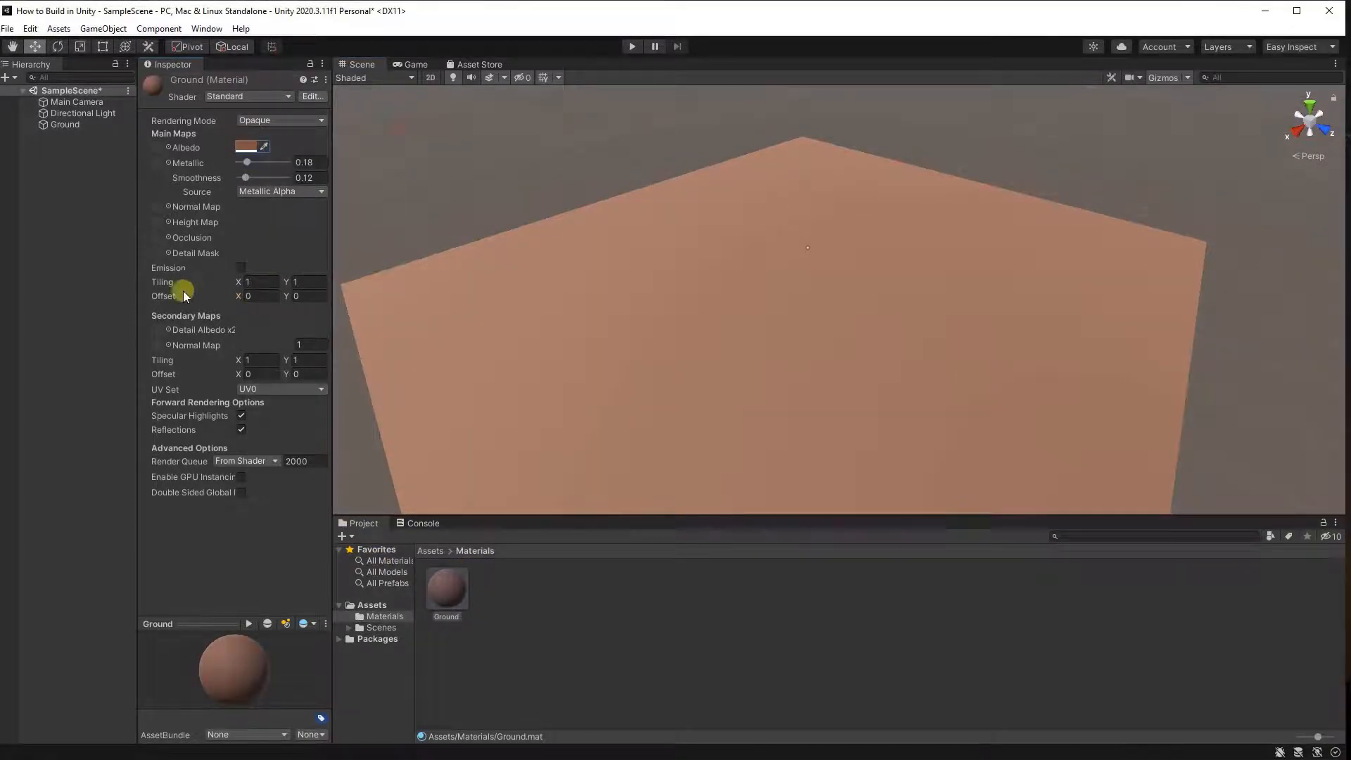
- Create an empty object named Tree in the scene and reset its transform
click(133, 231)
right_click(89, 193)
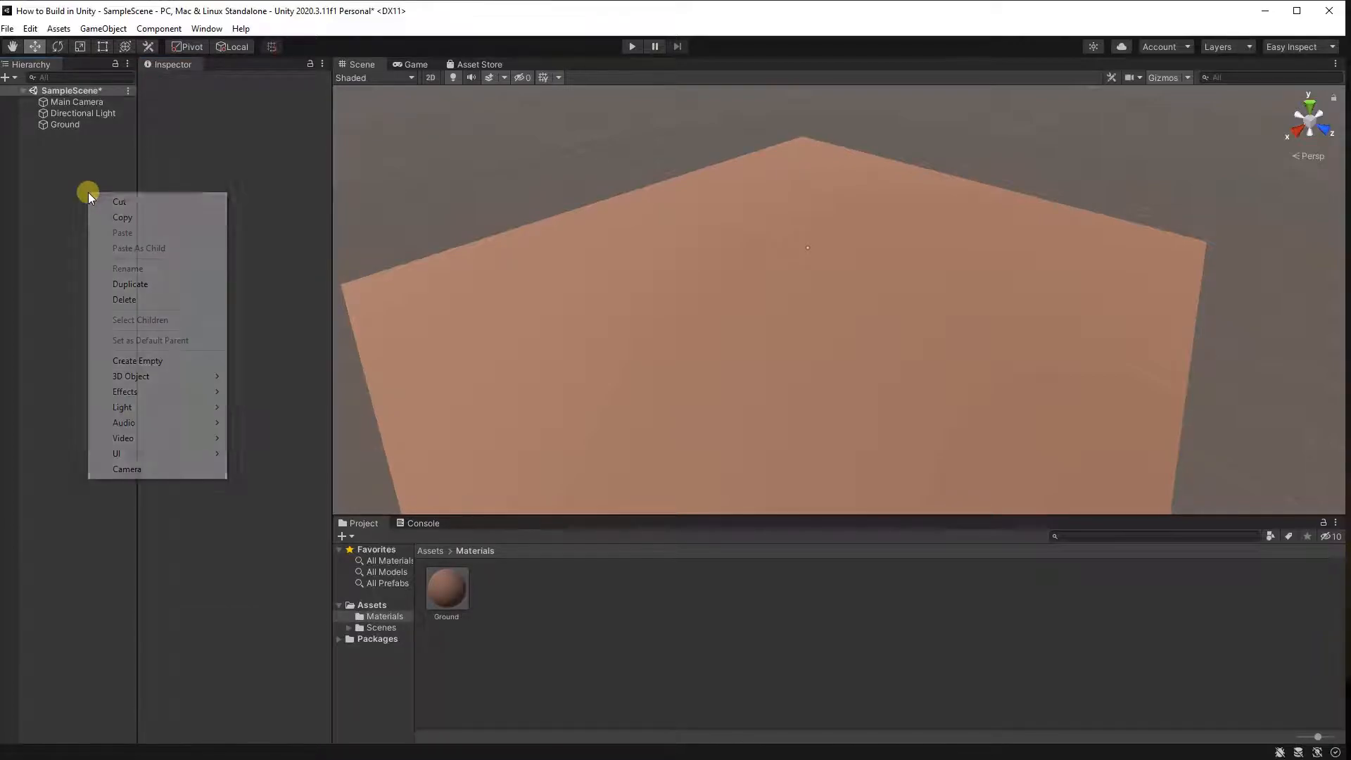
click(141, 356)
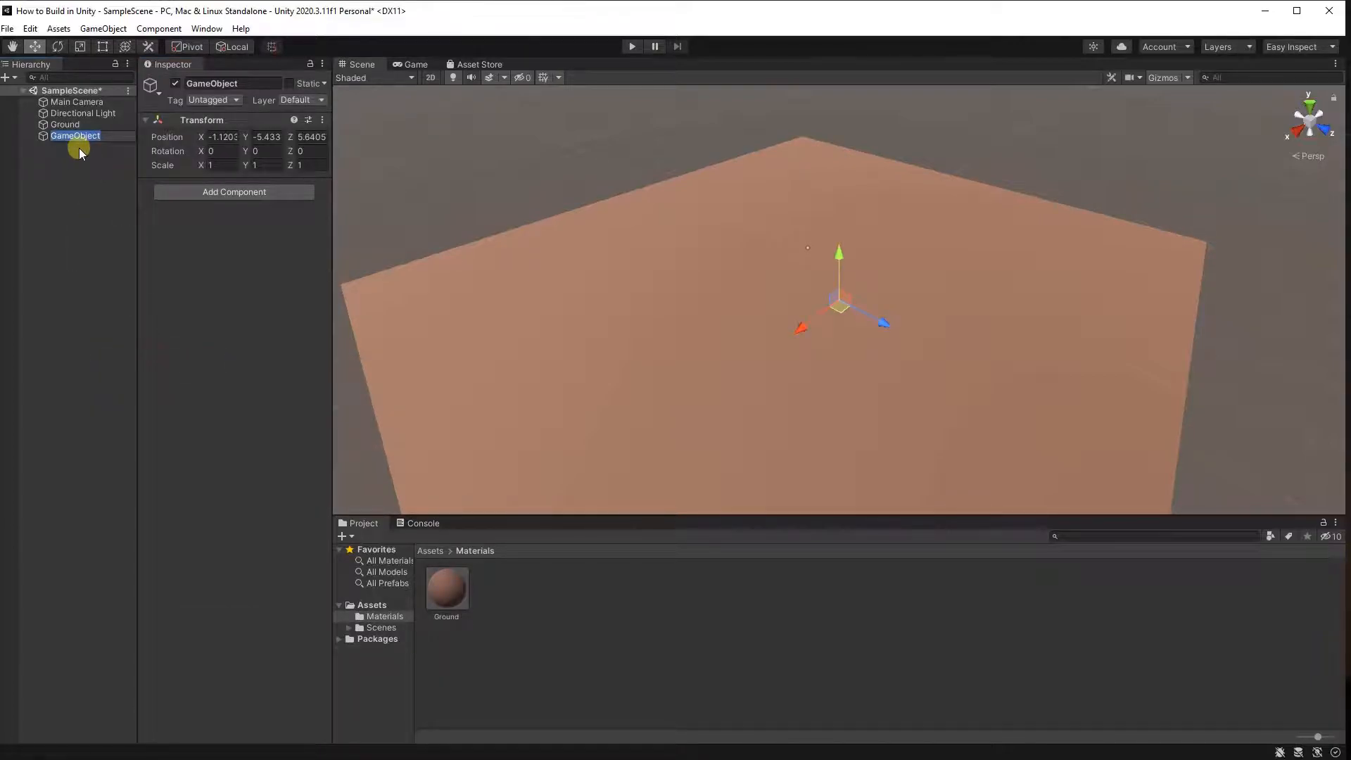
text(Tree)
key(Return)
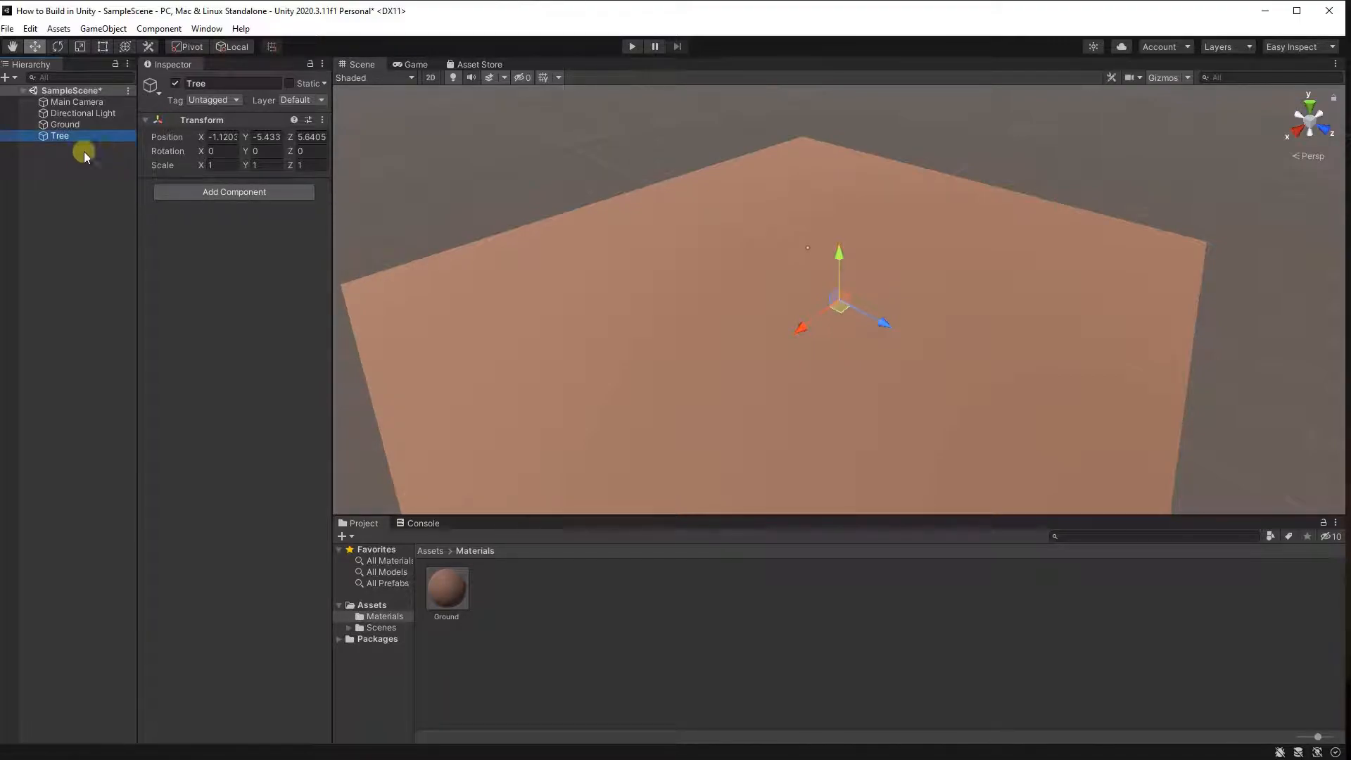
right_click(161, 119)
click(211, 127)
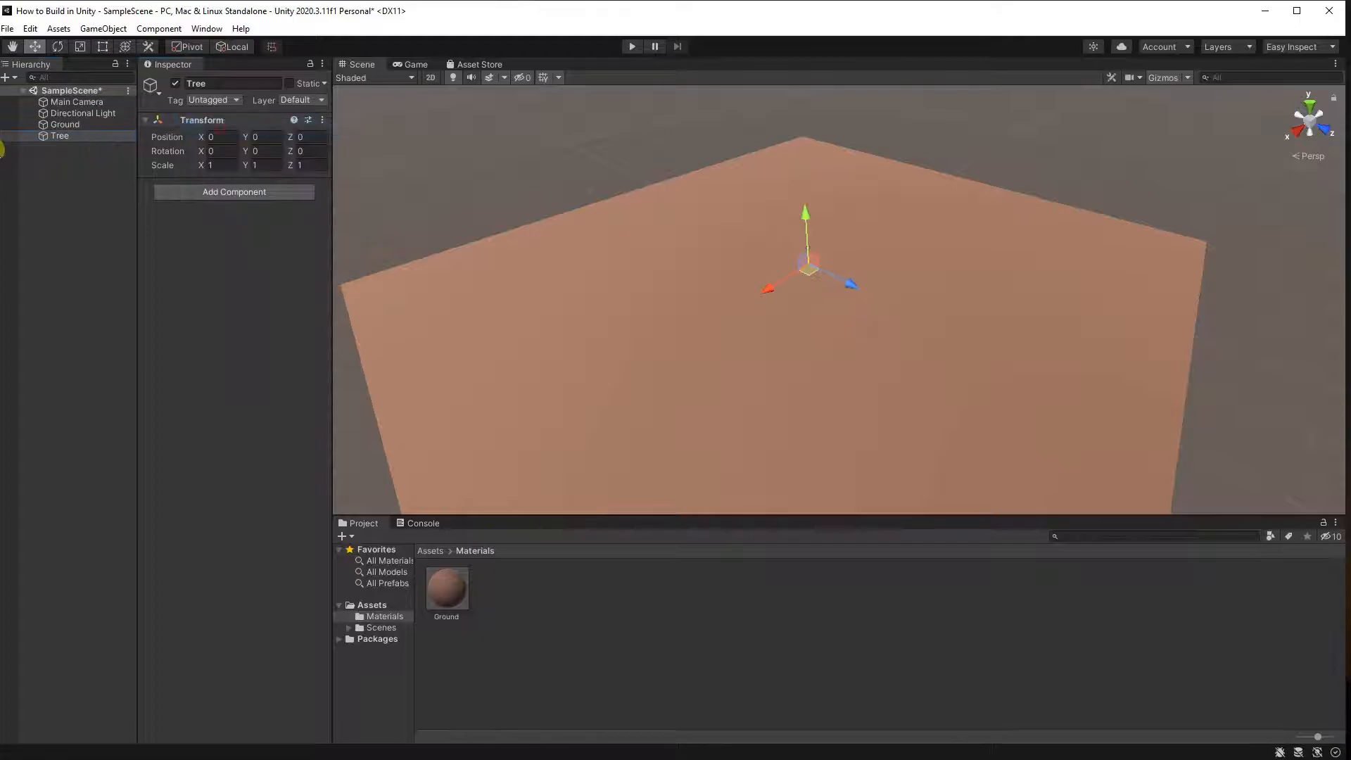
- Add a 3D cylinder as a child of Tree and remove its Capsule Collider component
right_click(58, 135)
mouse_move(176, 346)
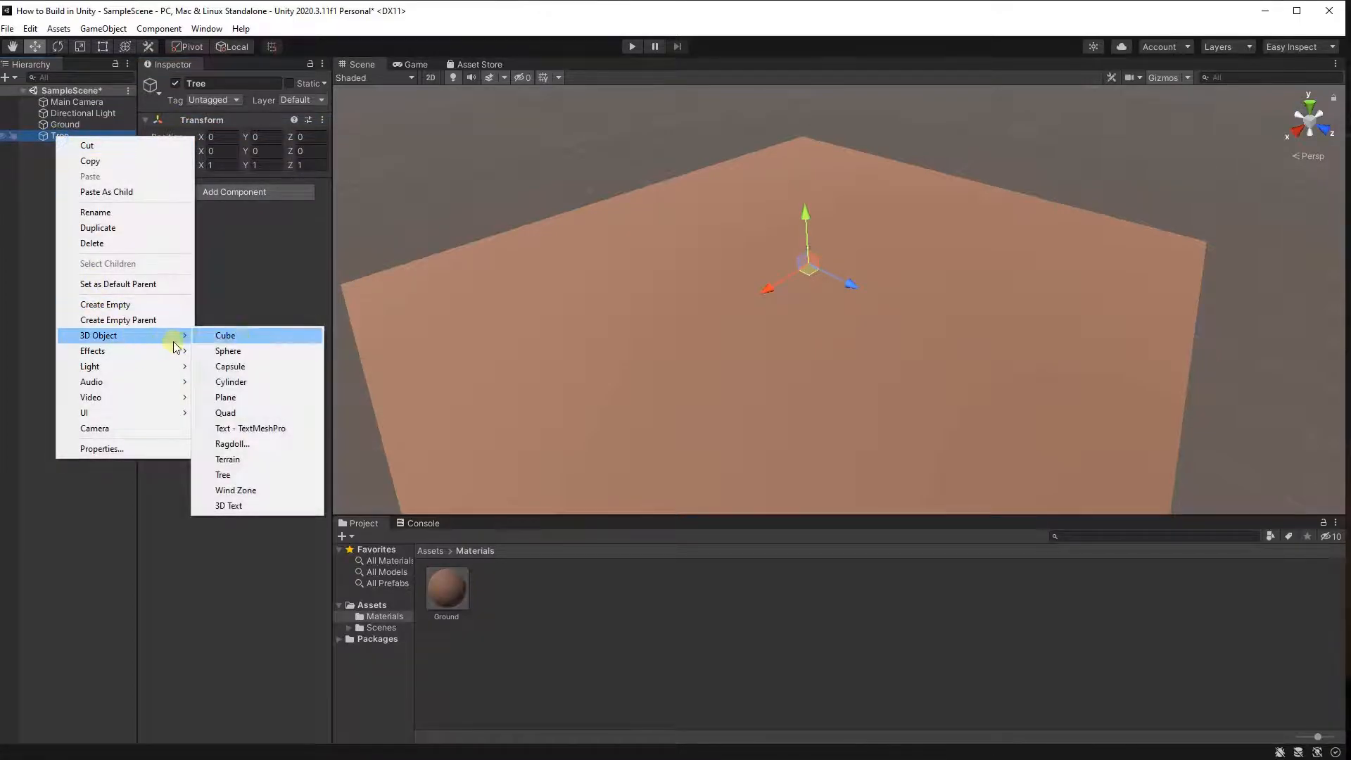
click(257, 380)
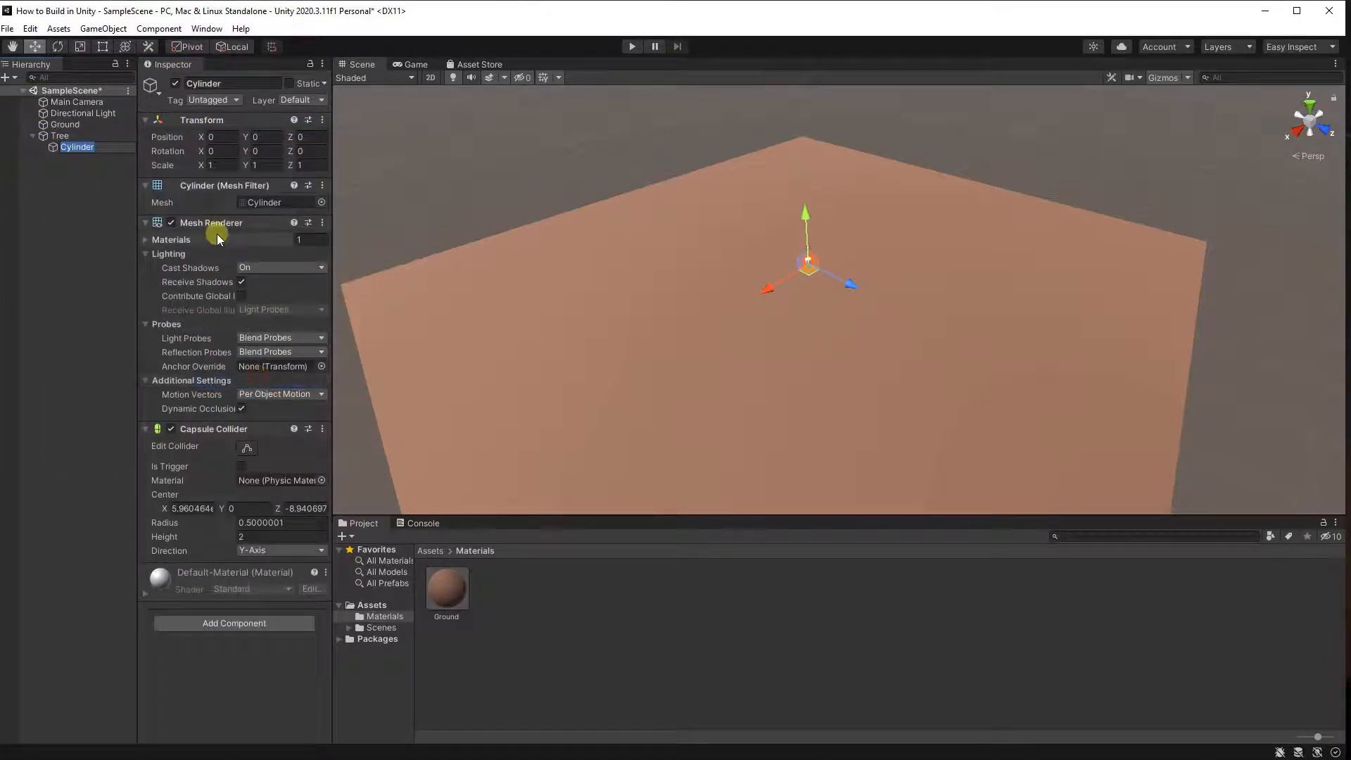
click(56, 141)
click(86, 148)
right_click(199, 430)
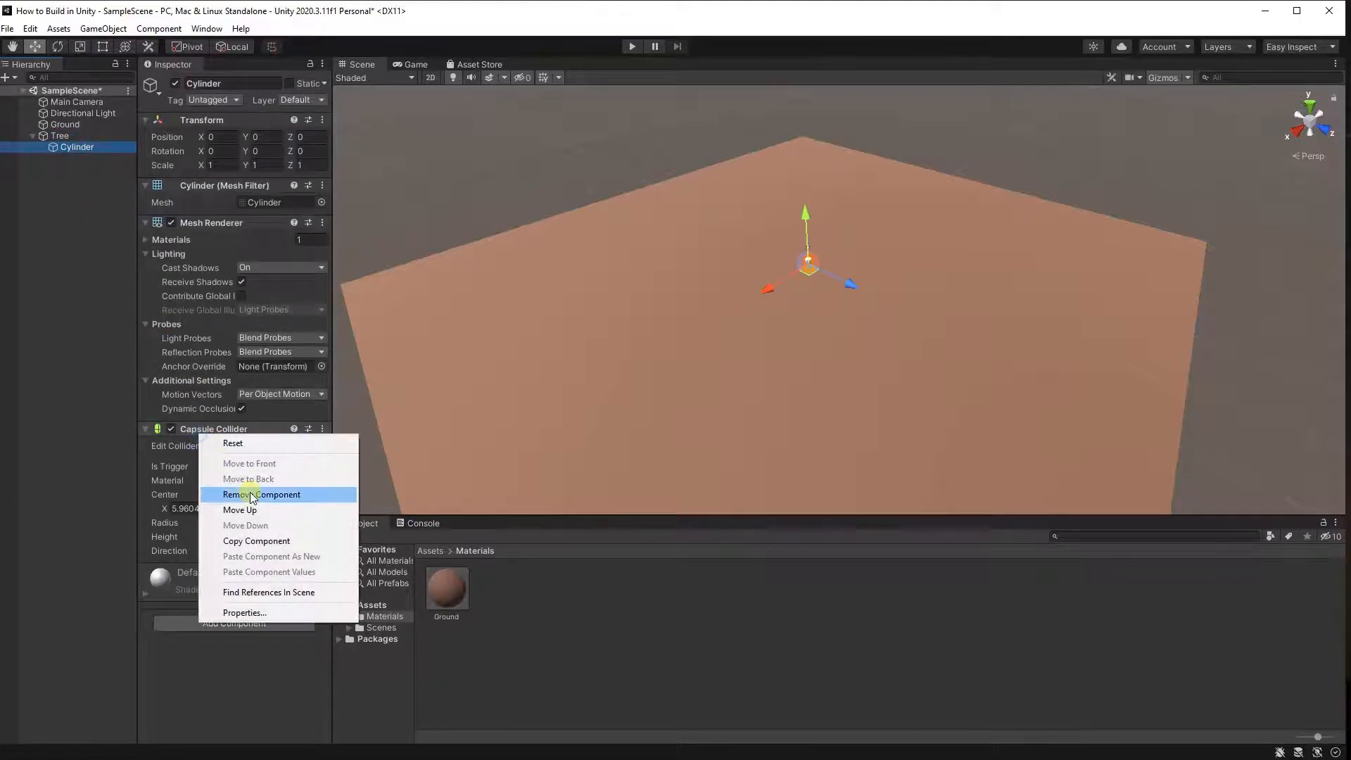
click(211, 494)
- Try an X and Z scale of 0.2 on the cylinder
ctrl+click(87, 154)
double_click(87, 152)
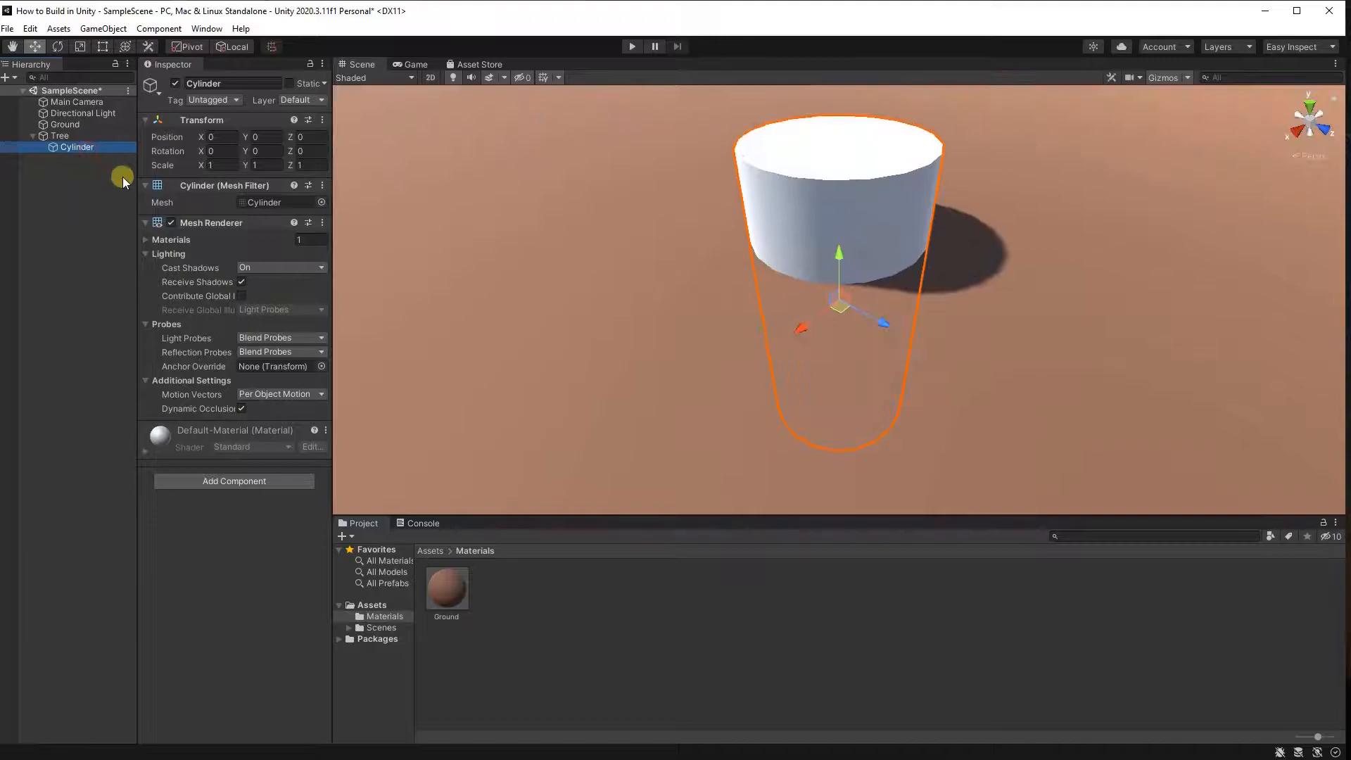
click(222, 165)
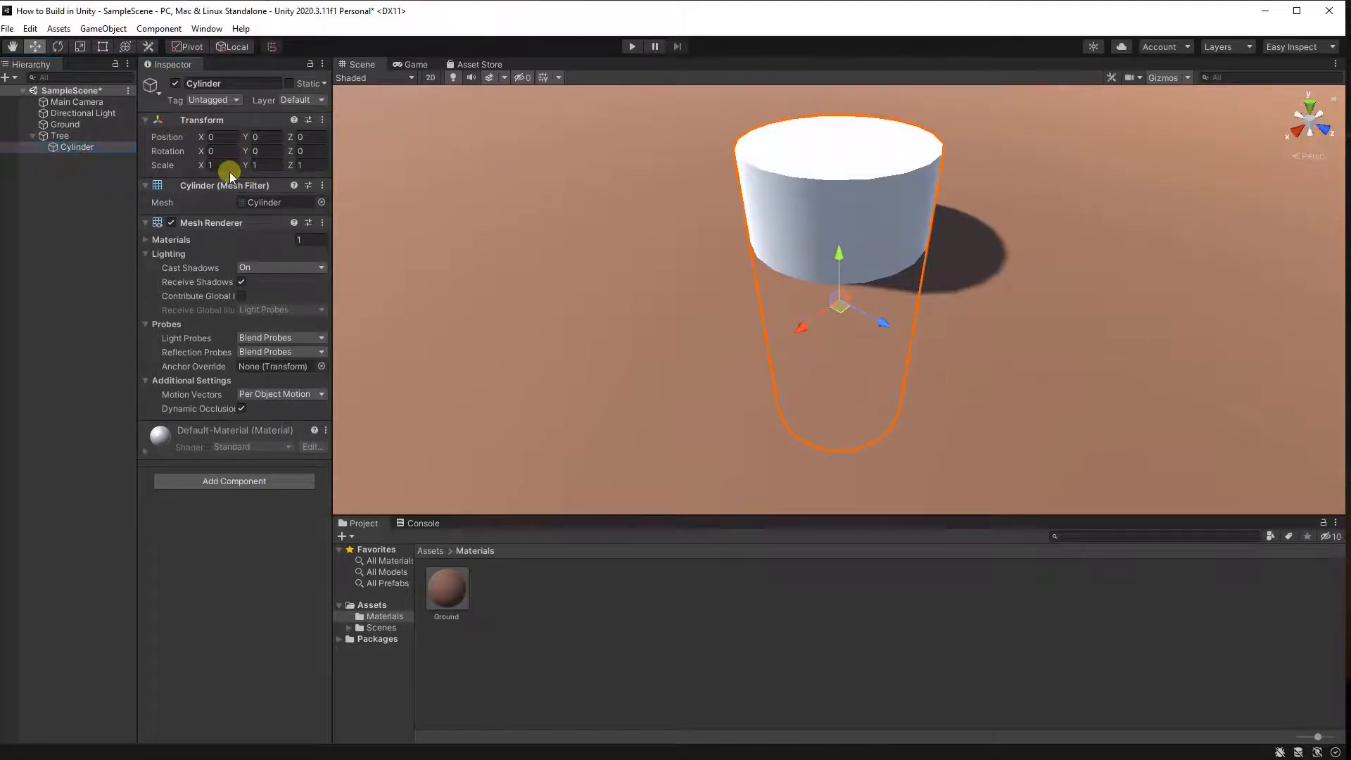
text(.2)
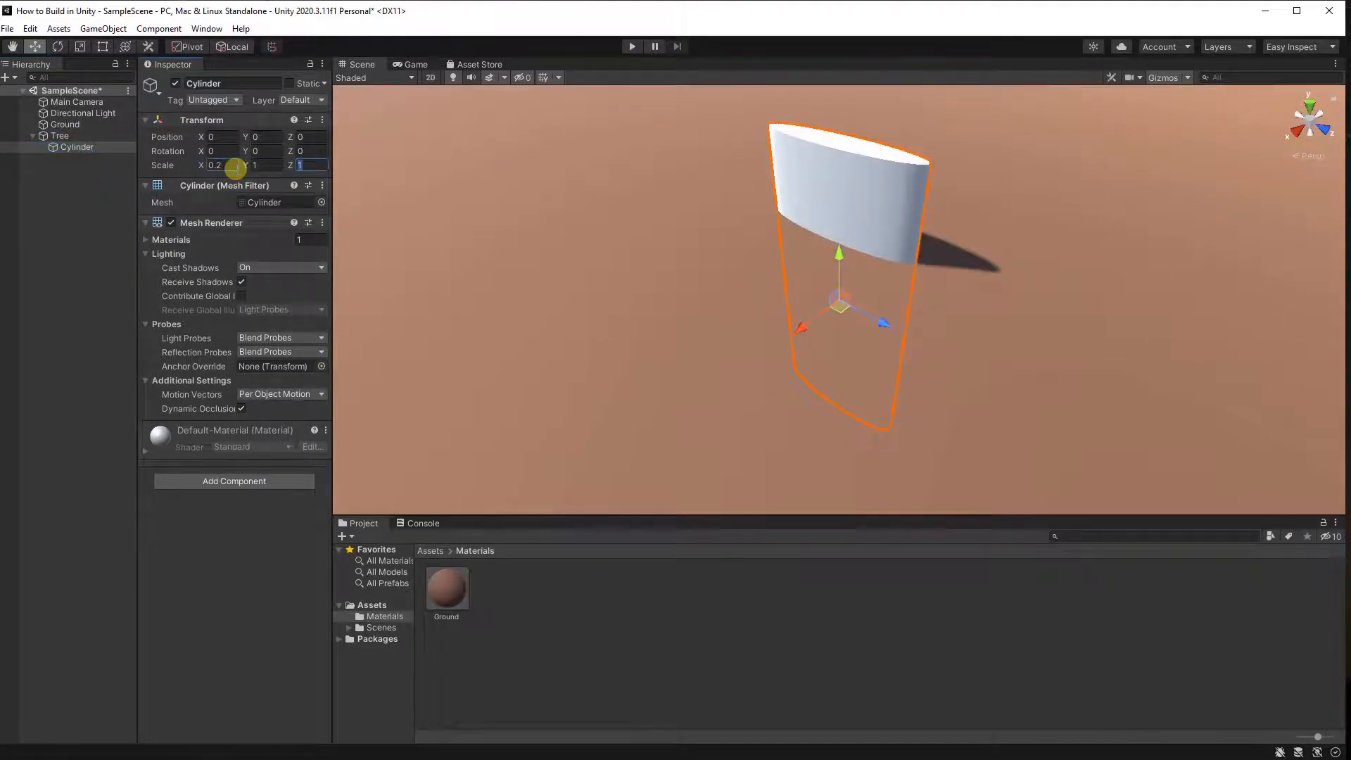
text(.2)
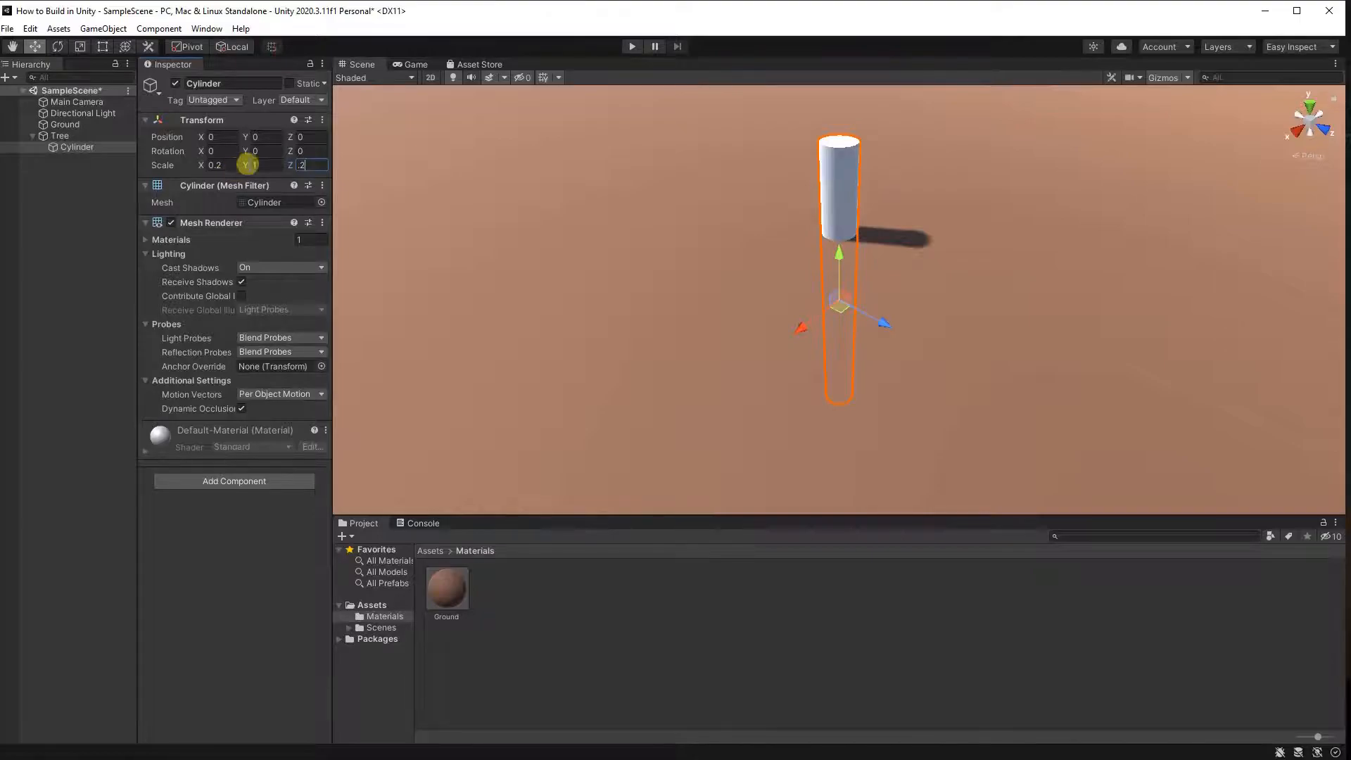
- Set the cylinder's X and Z scale to 0.4, its Y scale to 0.5 and its Y position to 1
text(.4)
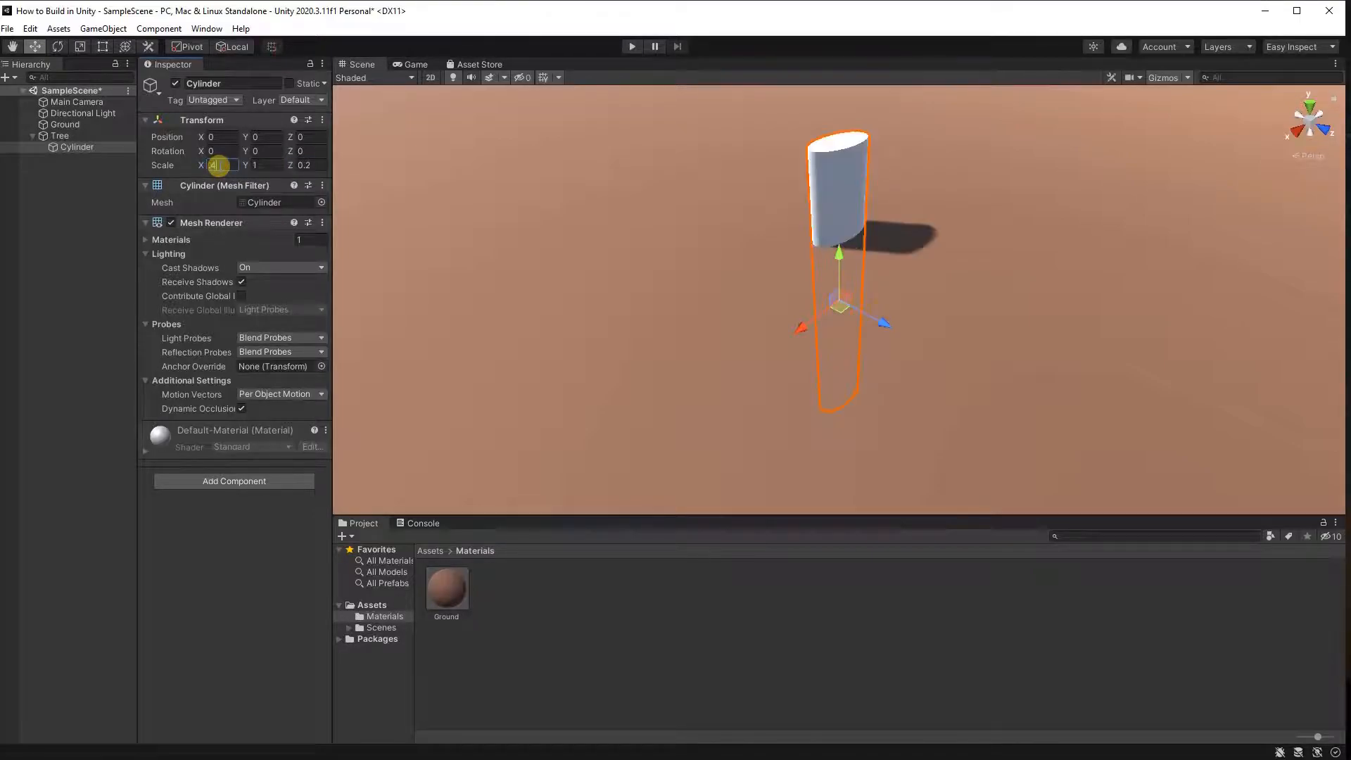
text(.4)
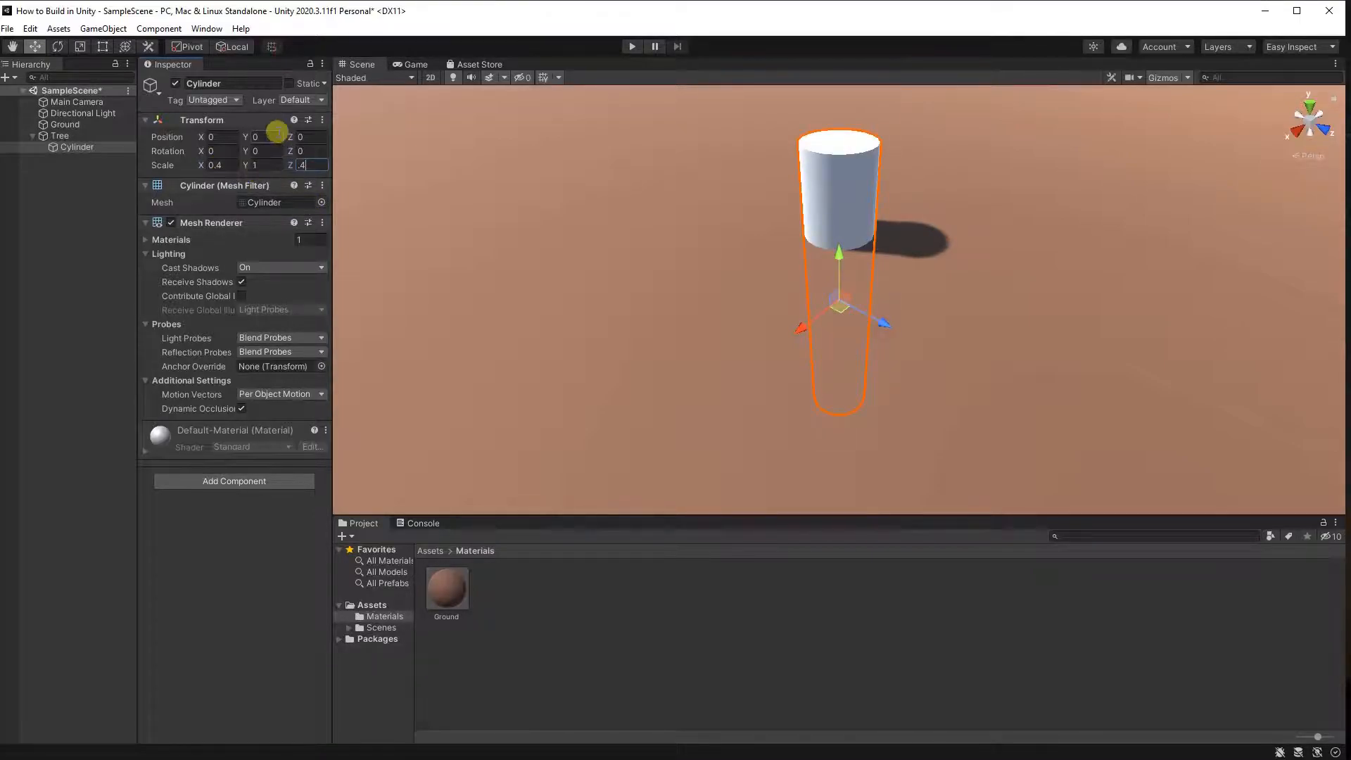
click(267, 137)
text(1)
click(270, 165)
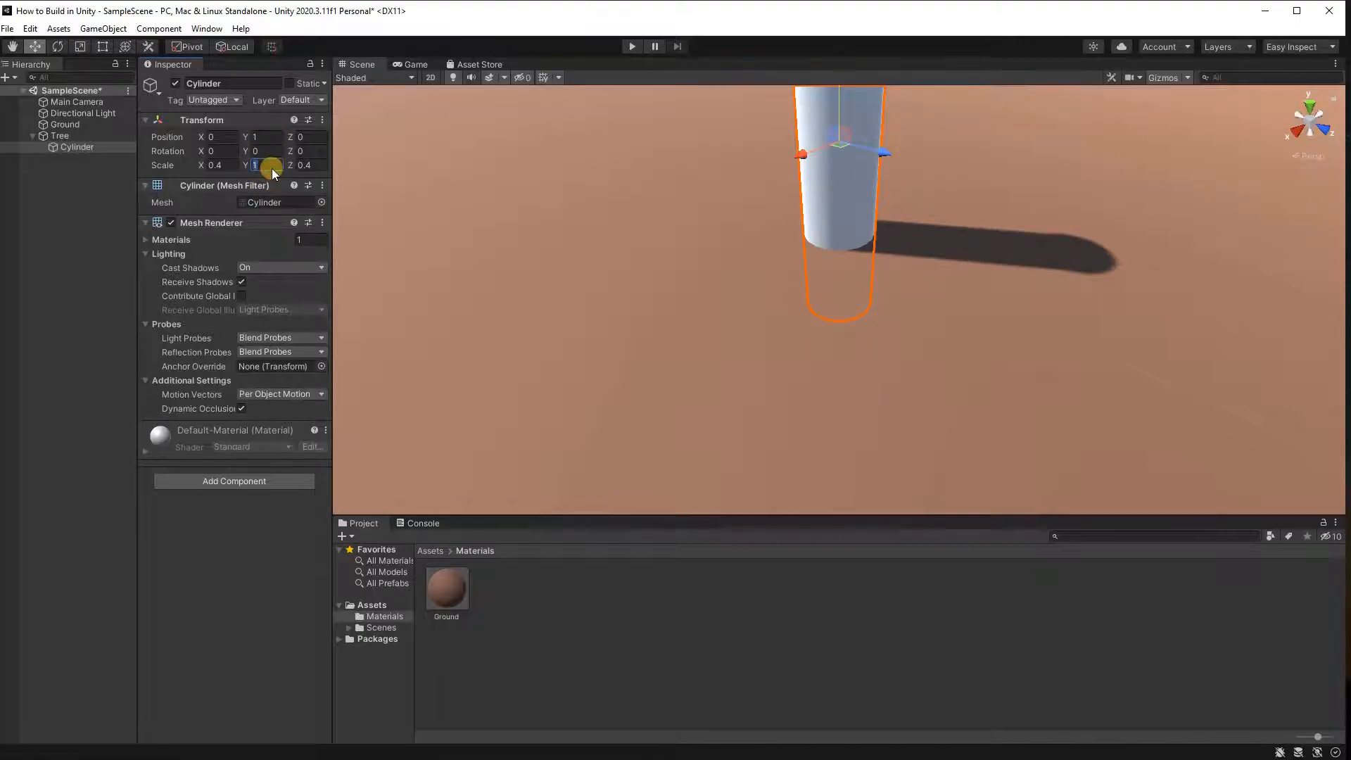
text(.5)
scroll(679, 196, down, 3)
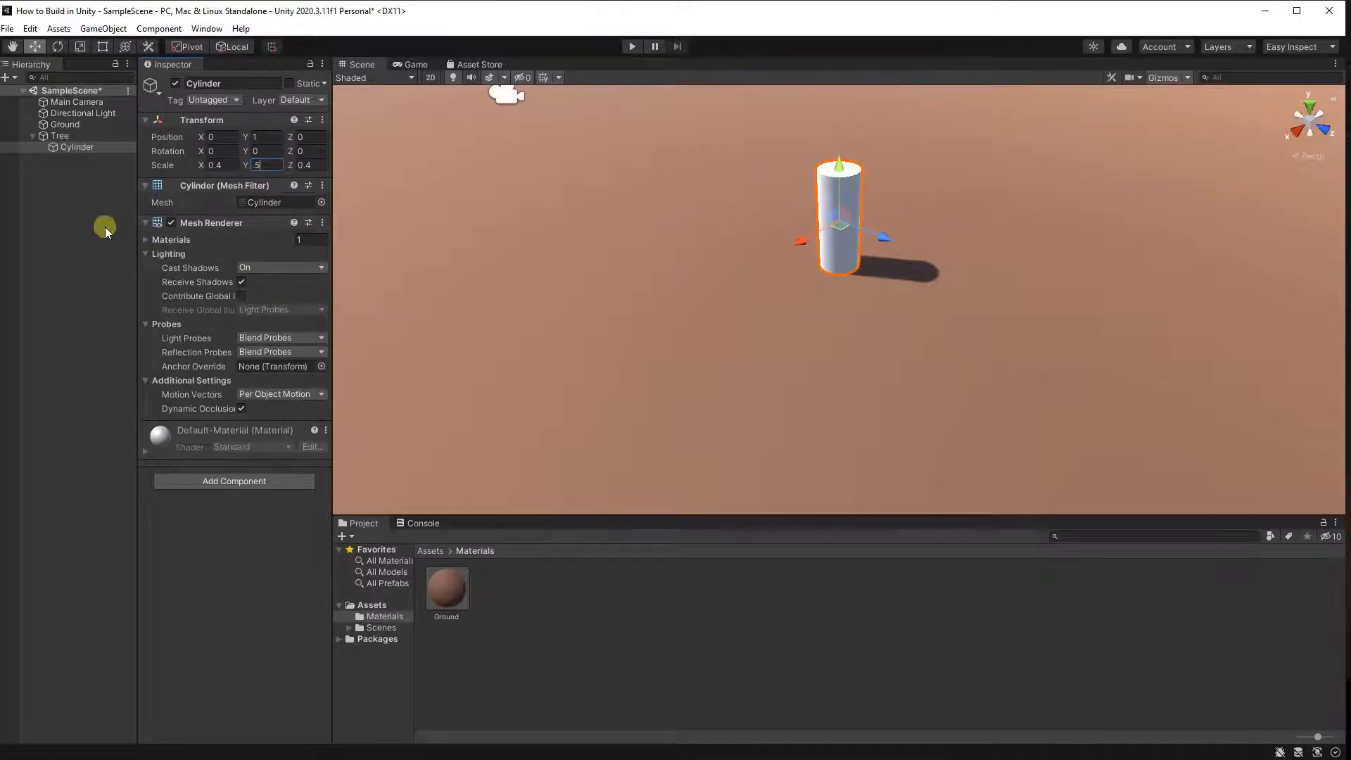
- Add a 3D sphere as a child of Tree and remove its Sphere Collider component
right_click(89, 145)
right_click(73, 138)
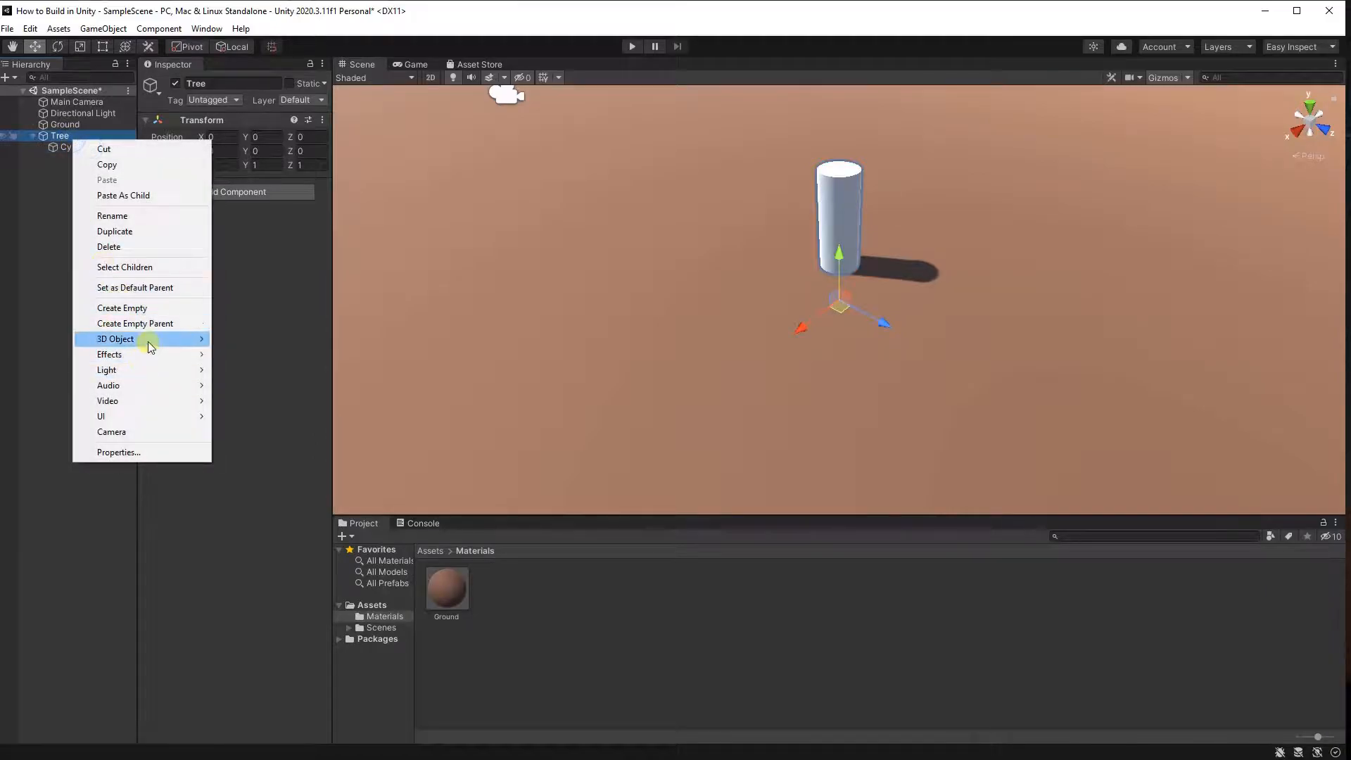
mouse_move(149, 345)
click(258, 354)
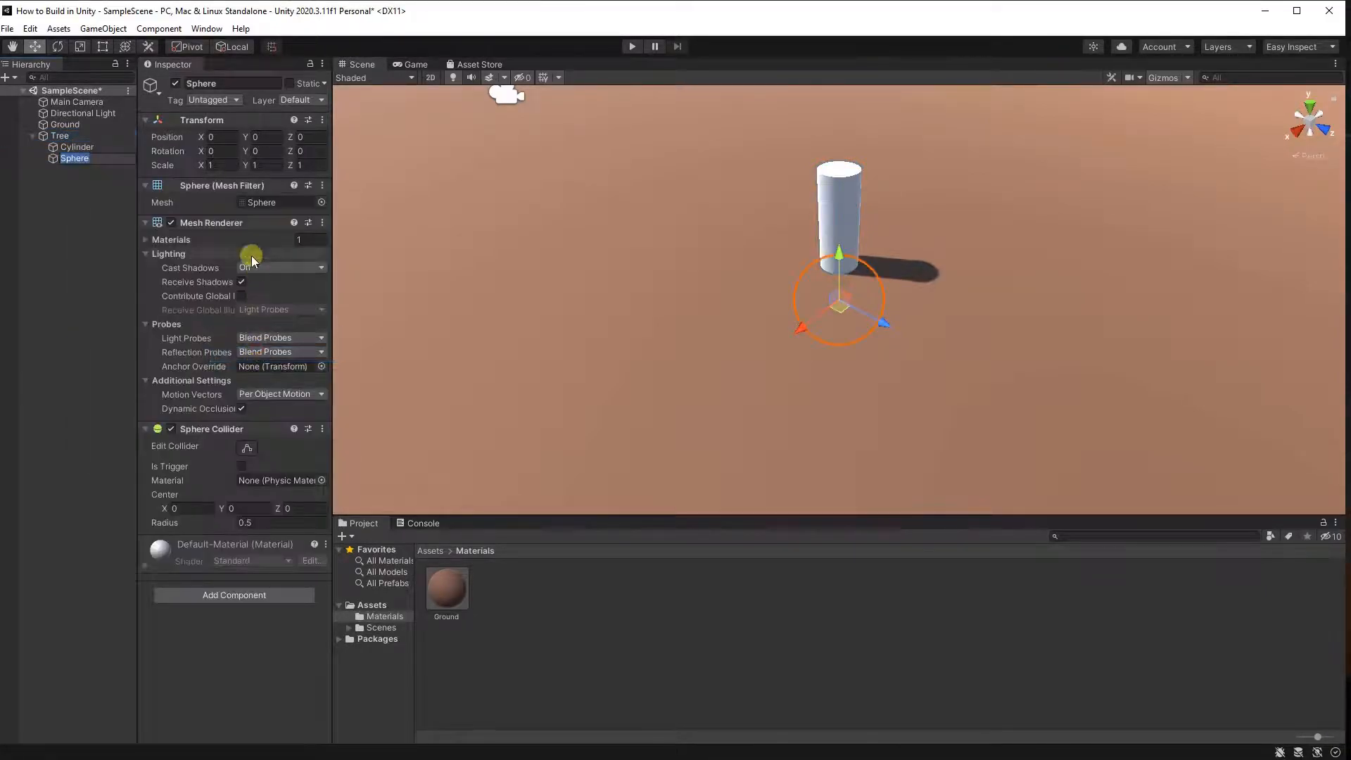
right_click(213, 426)
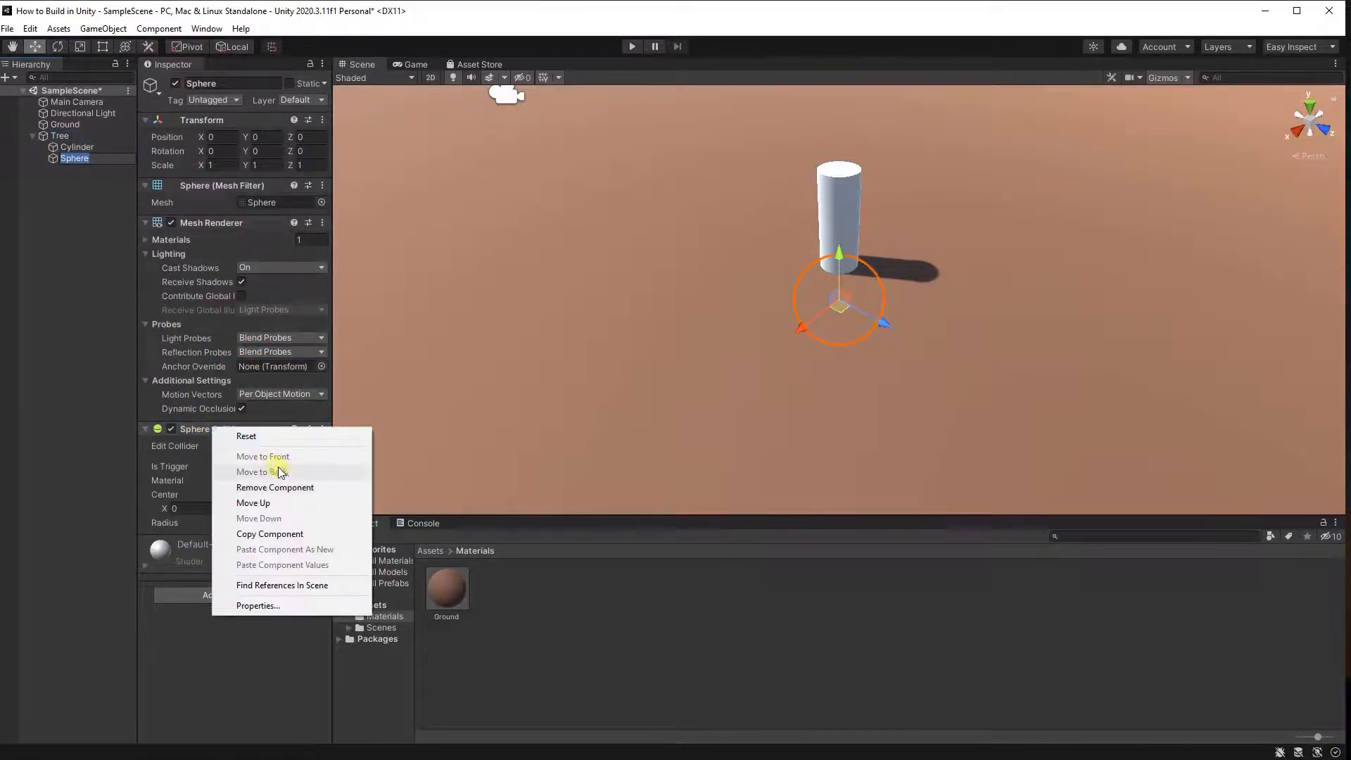
click(281, 487)
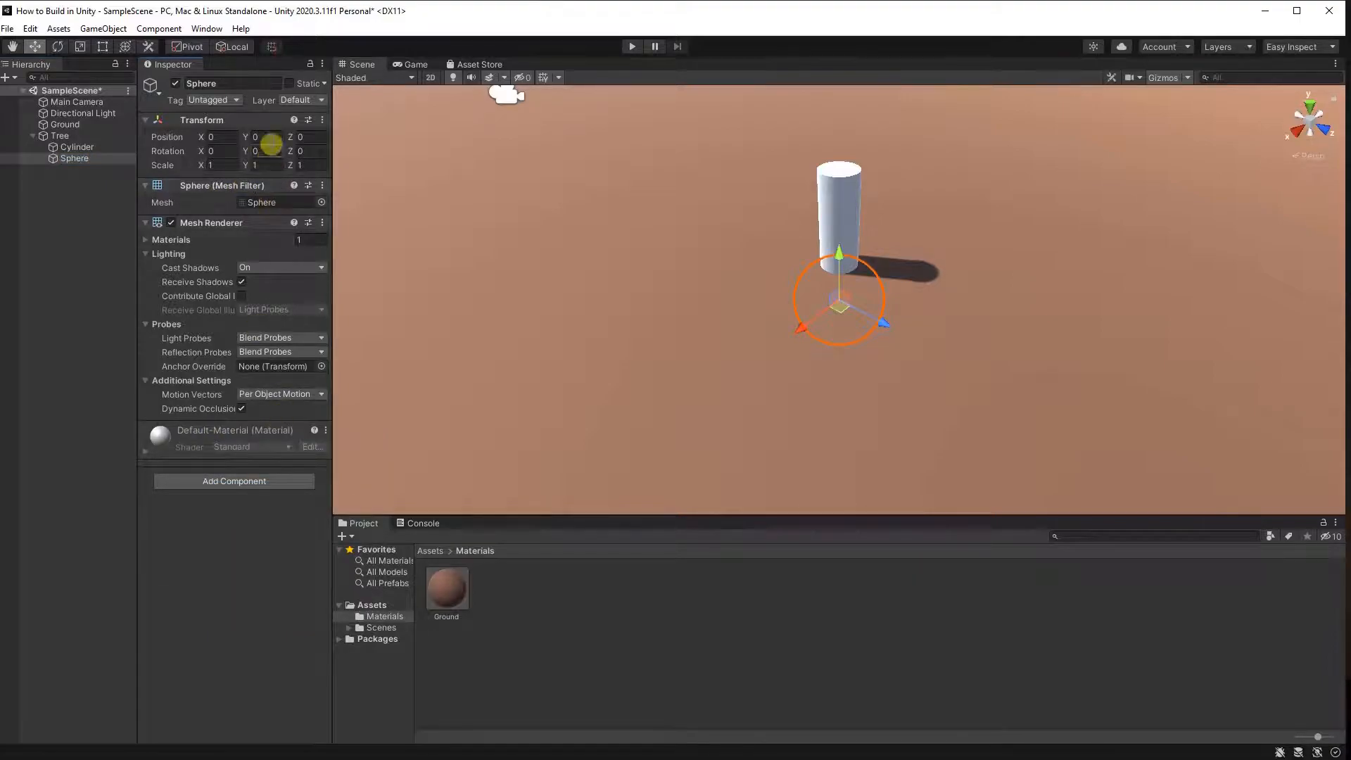
- Raise the sphere above the trunk cylinder by setting its Y position to 2
click(271, 138)
text(1)
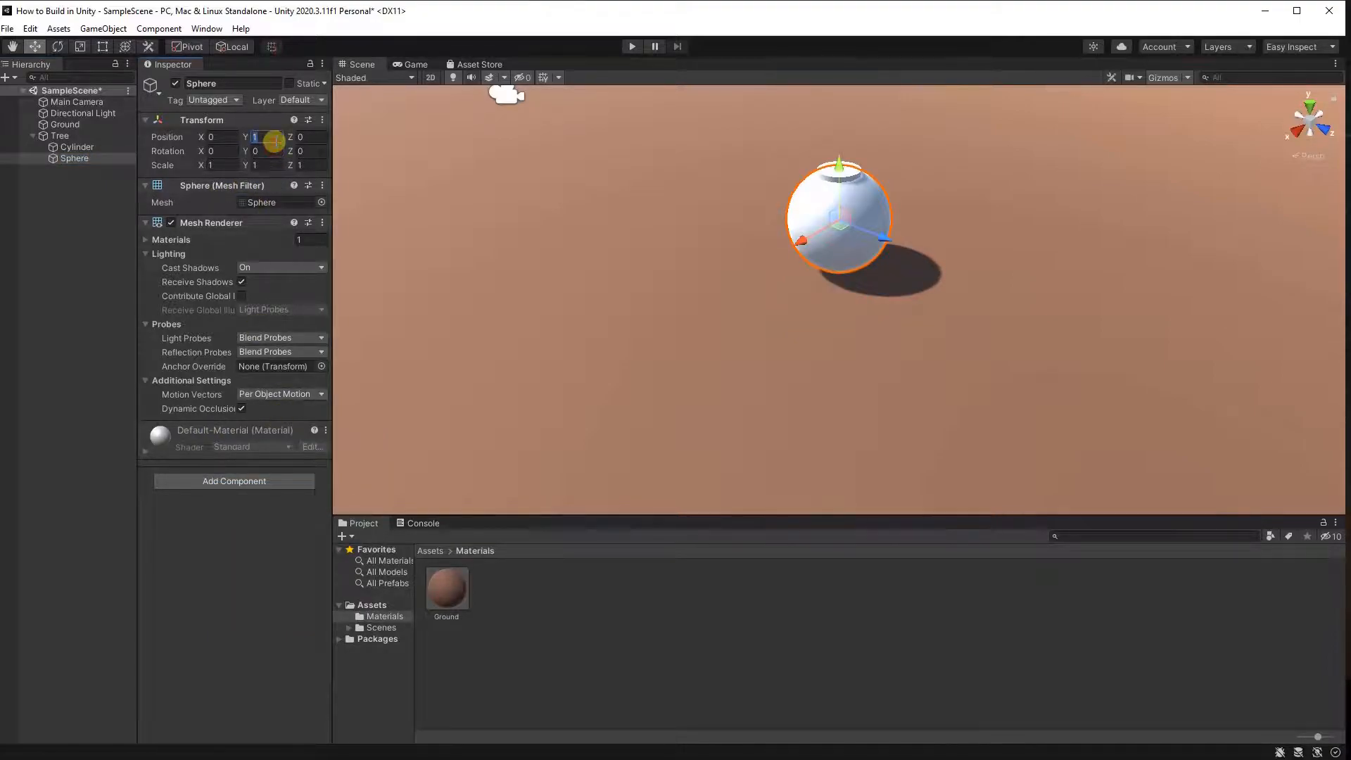
text(2)
scroll(565, 218, down, 2)
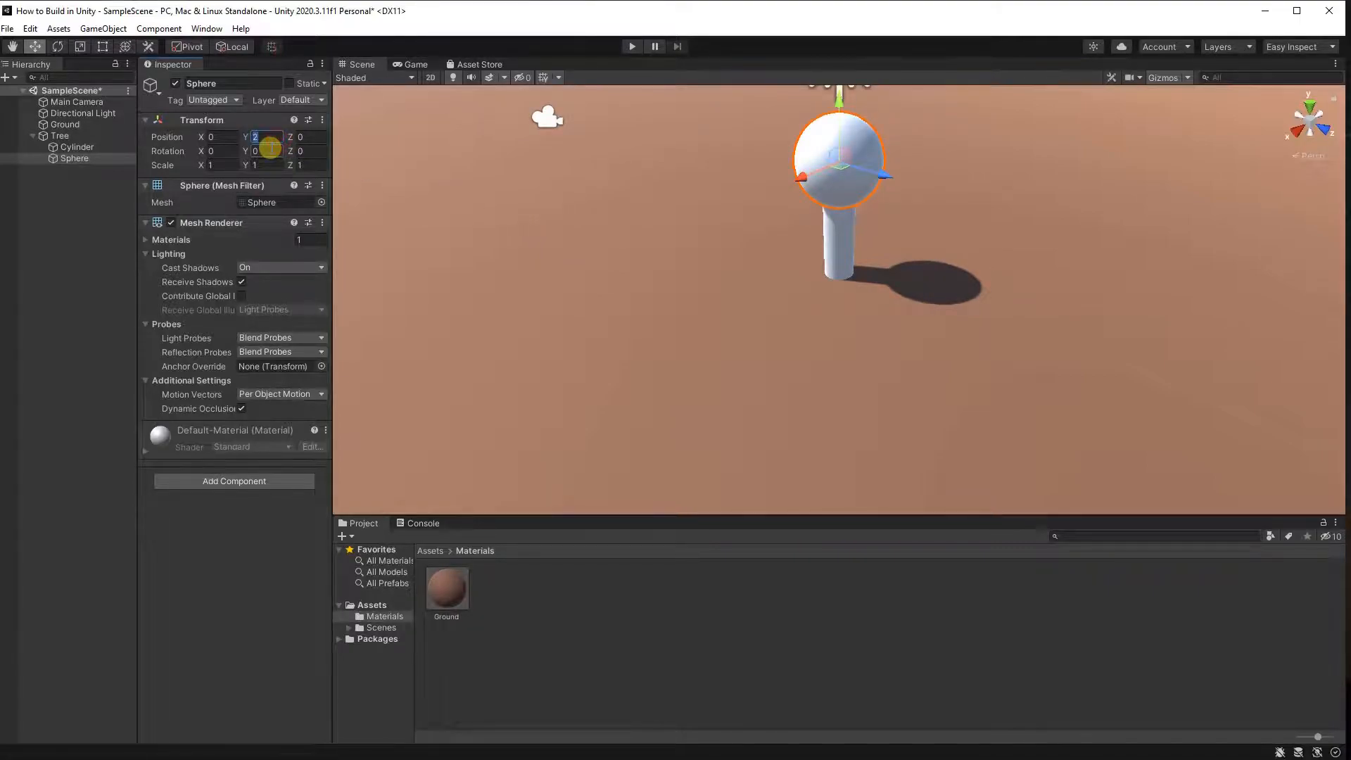
- Set the sphere's scale to 2 on the X, Y and Z axes
click(217, 166)
text(2)
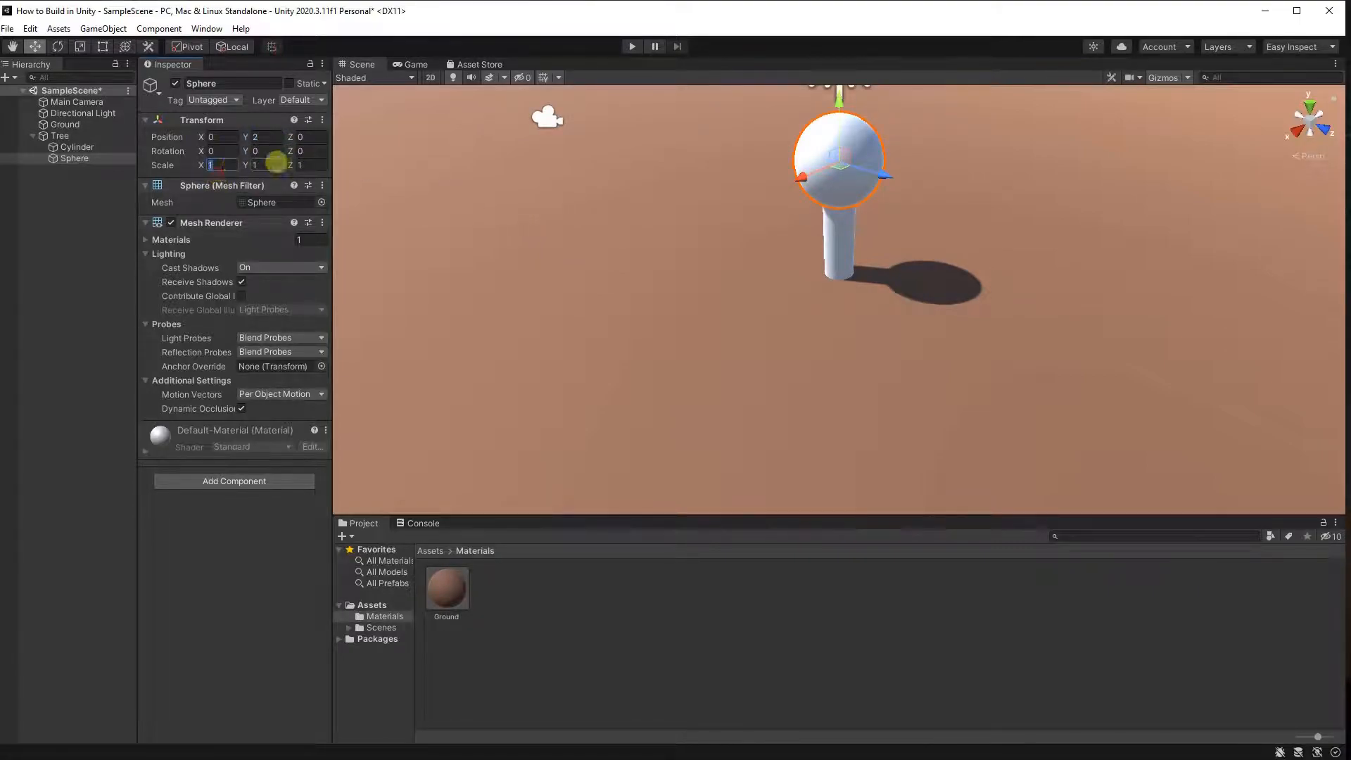
click(304, 167)
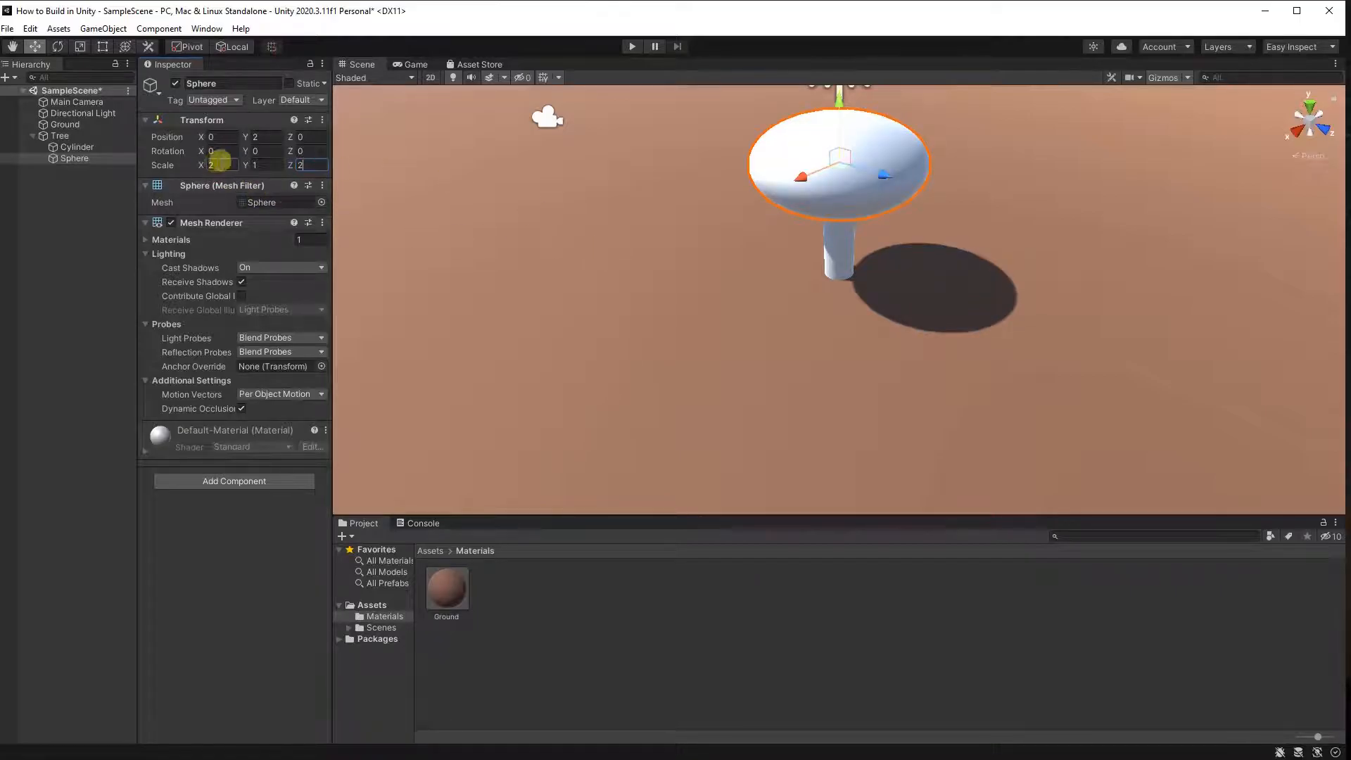
scroll(688, 218, up, 4)
right_drag(685, 287, 734, 200)
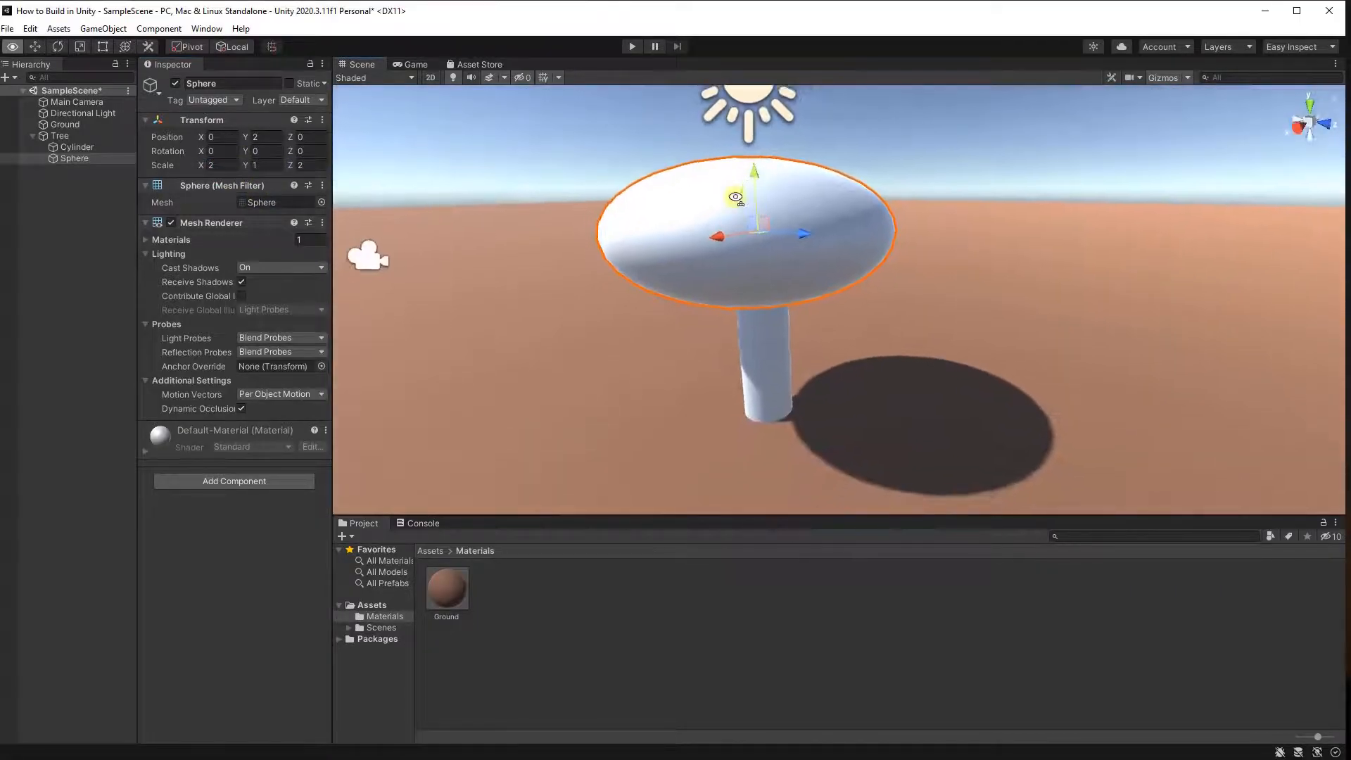
scroll(686, 215, down, 2)
click(261, 166)
text(2)
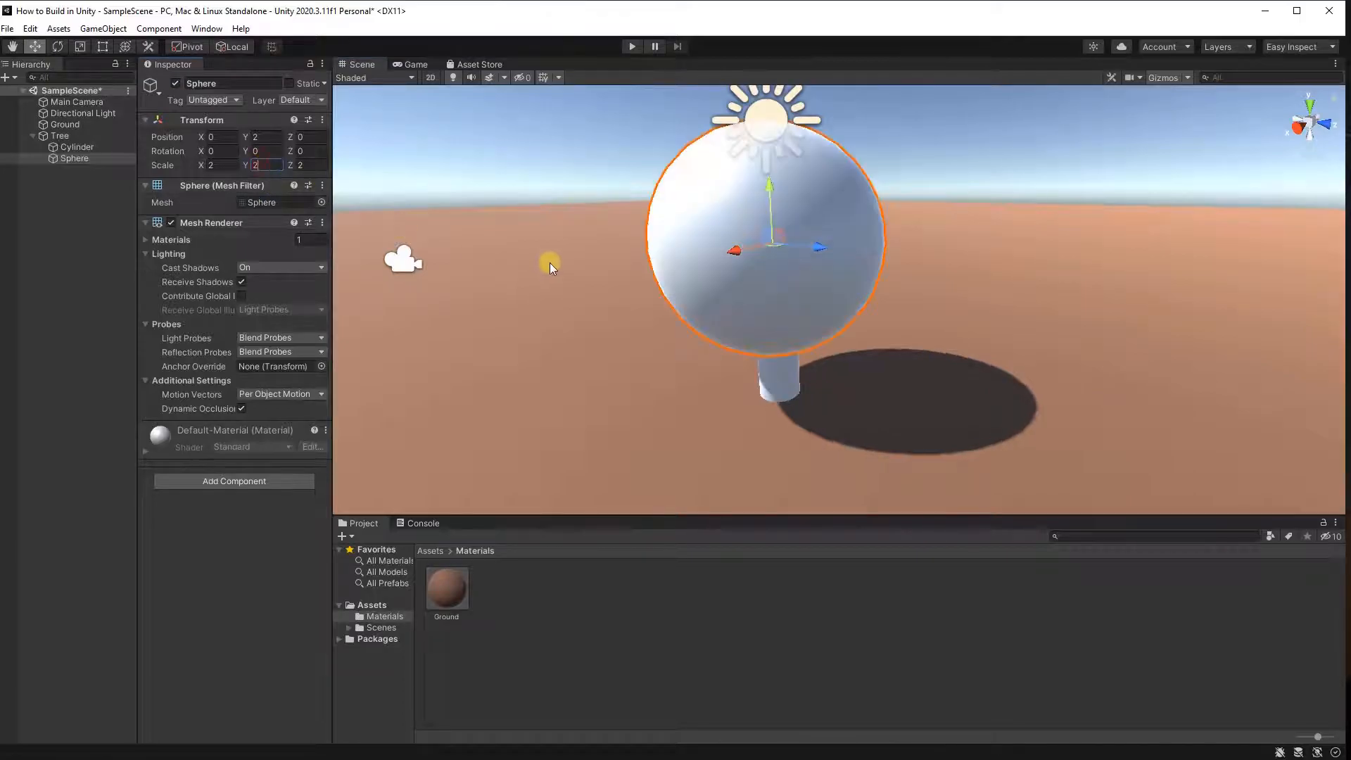
- Set the sphere's scale to 1.5 on the X, Y and Z axes
text(1.5)
key(Tab)
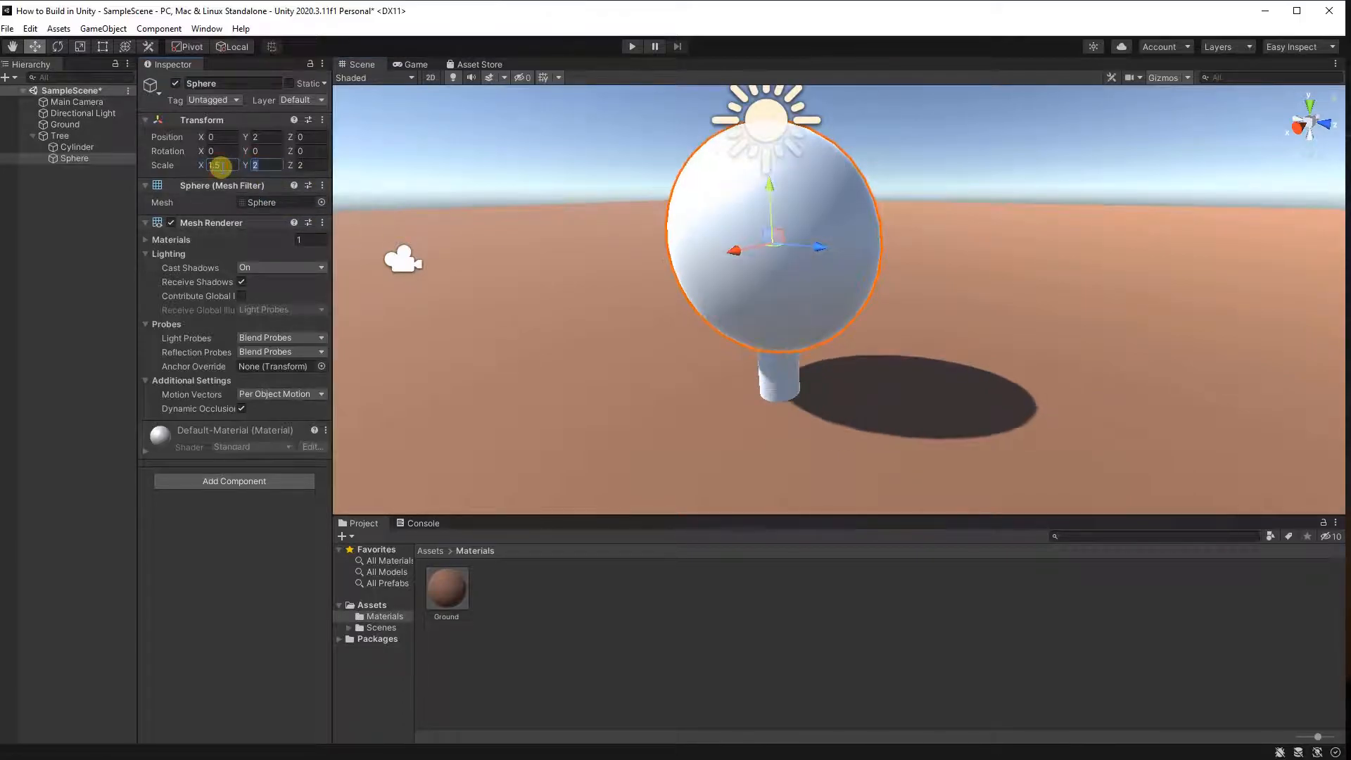
text(1.51.5)
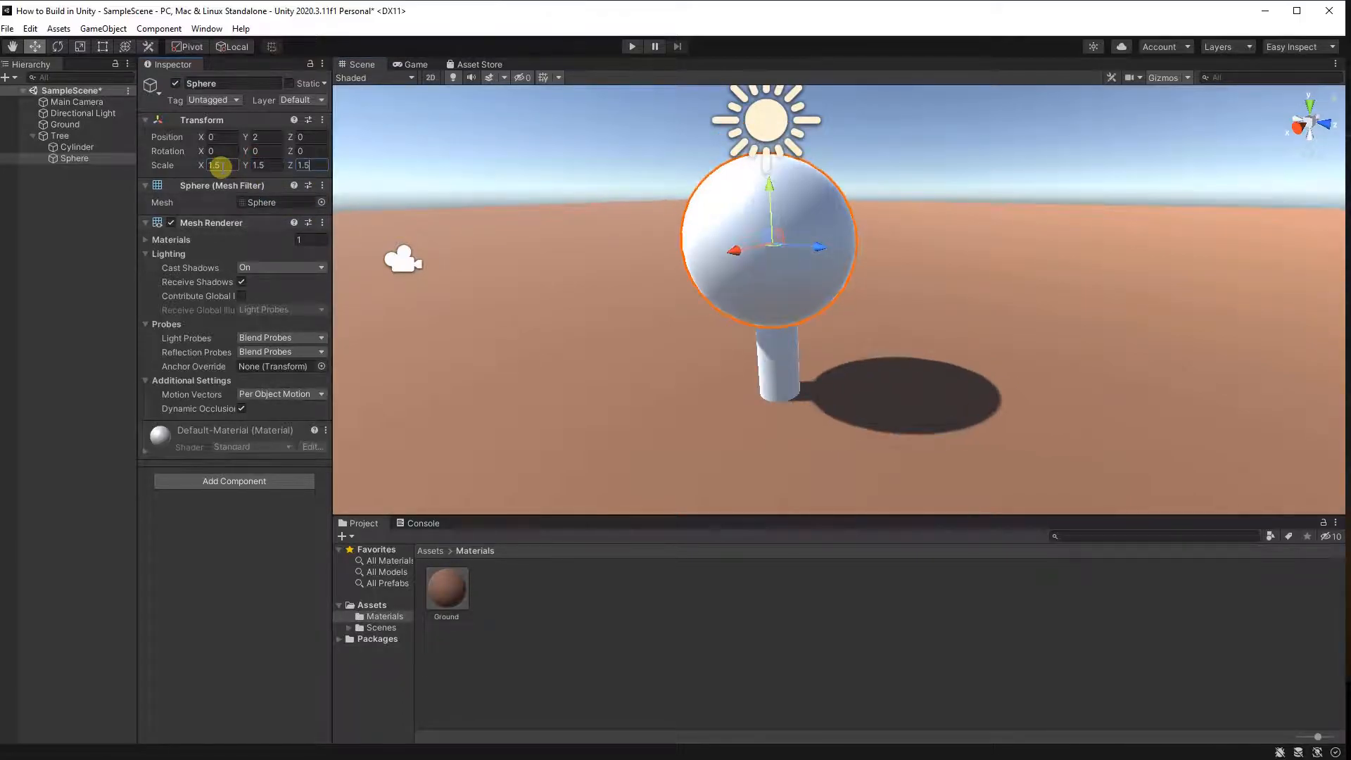
- Create a new material named Bark in the Materials folder
middle_drag(933, 392, 916, 445)
right_click(639, 600)
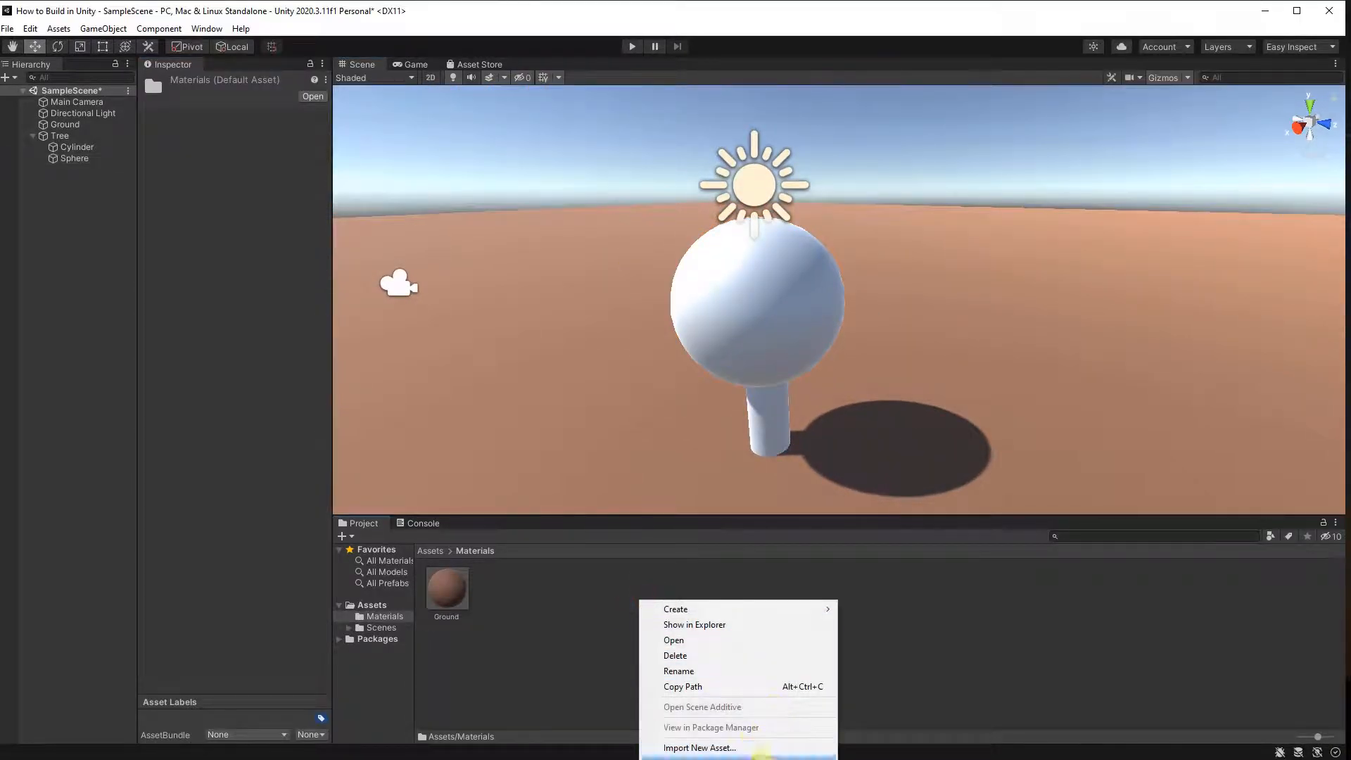
mouse_move(696, 609)
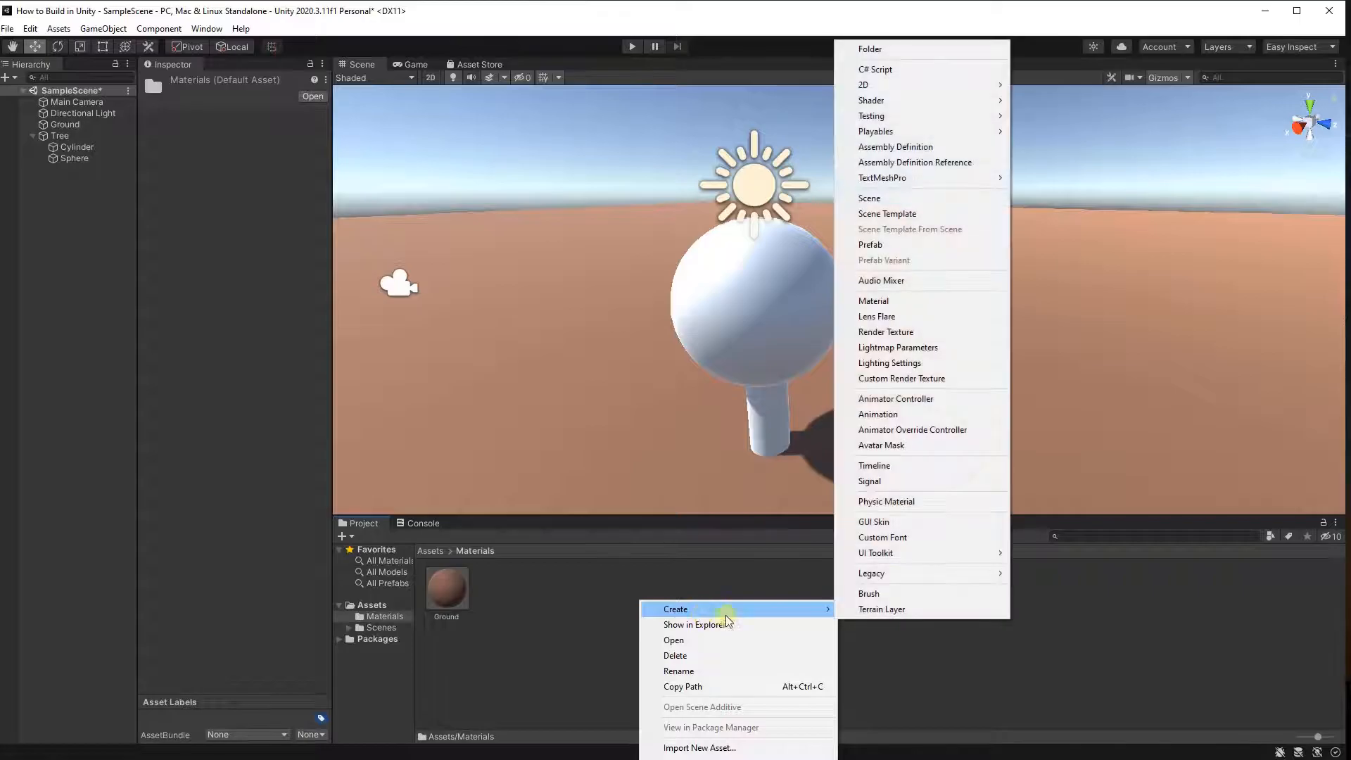
click(894, 302)
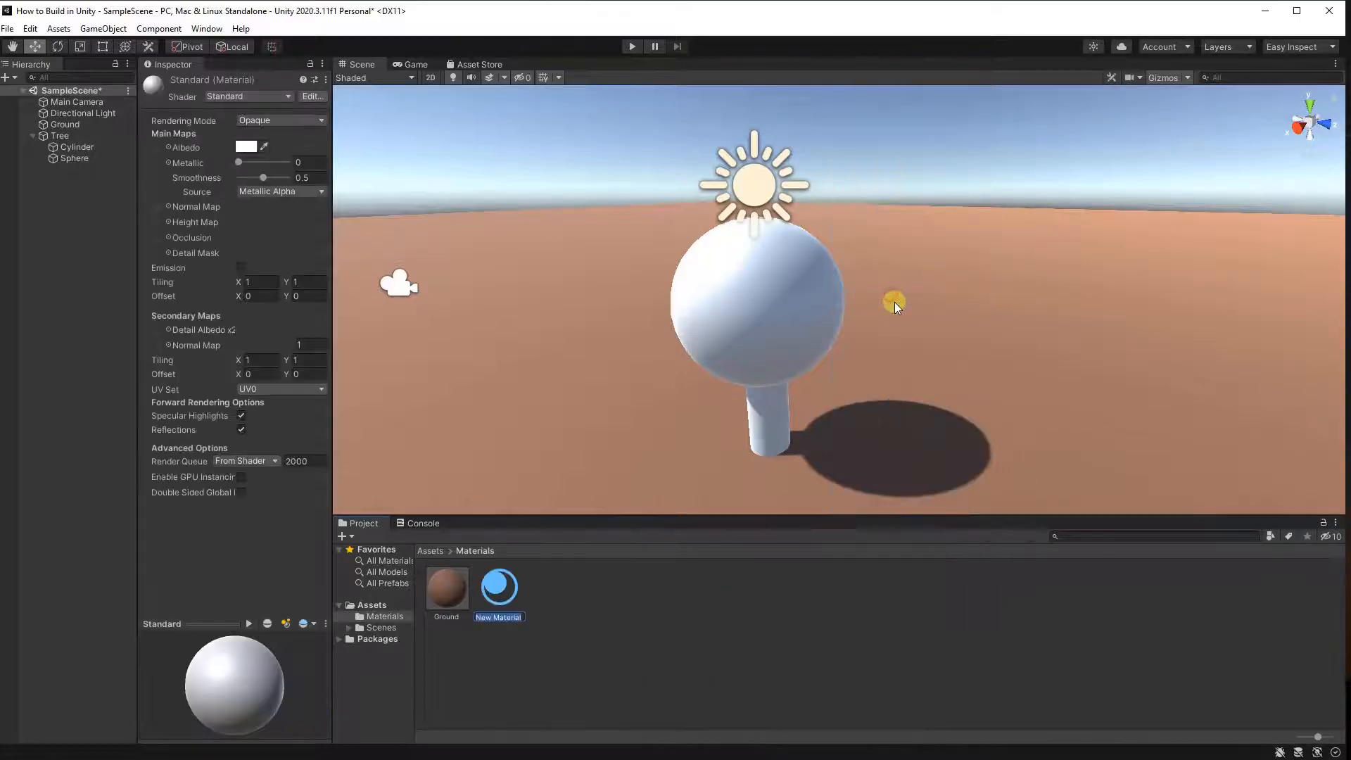
key(Return)
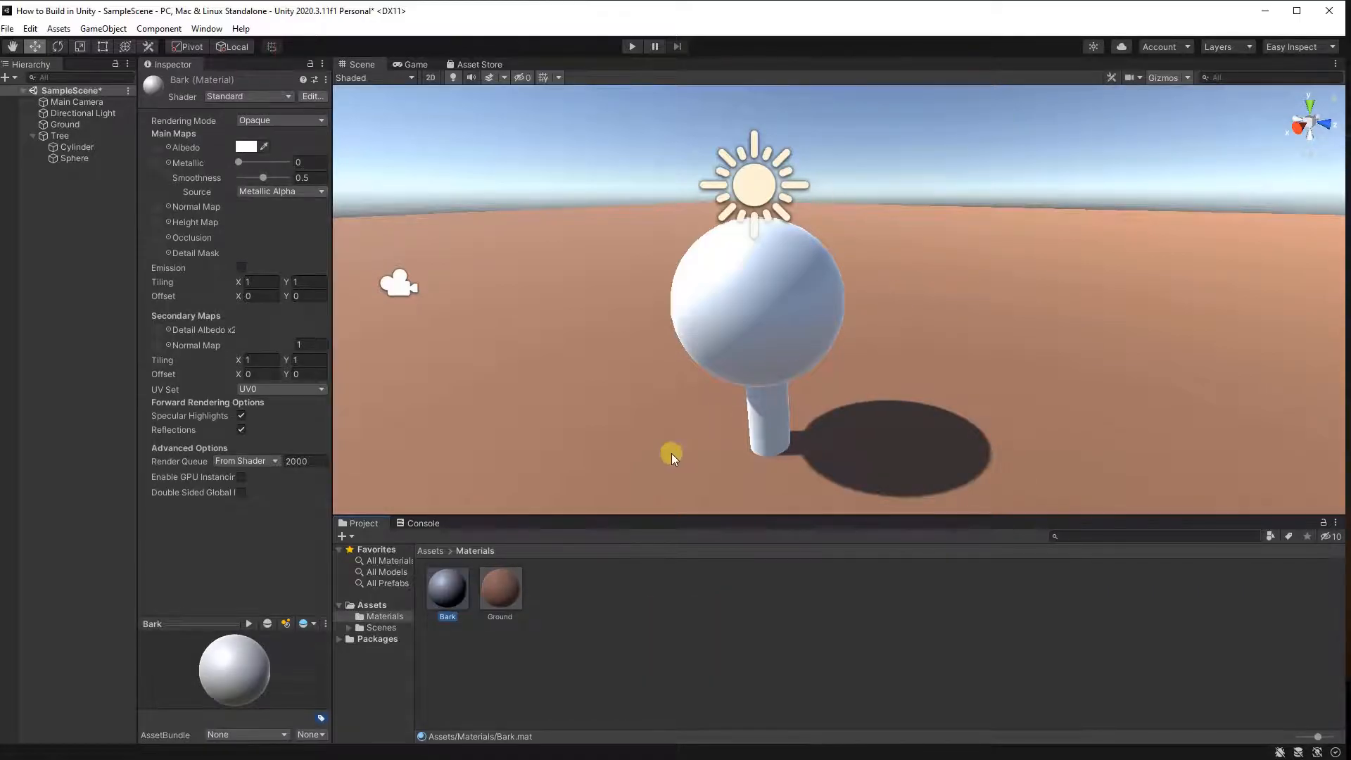
- Create another material named Leaves in the Materials folder
right_click(609, 583)
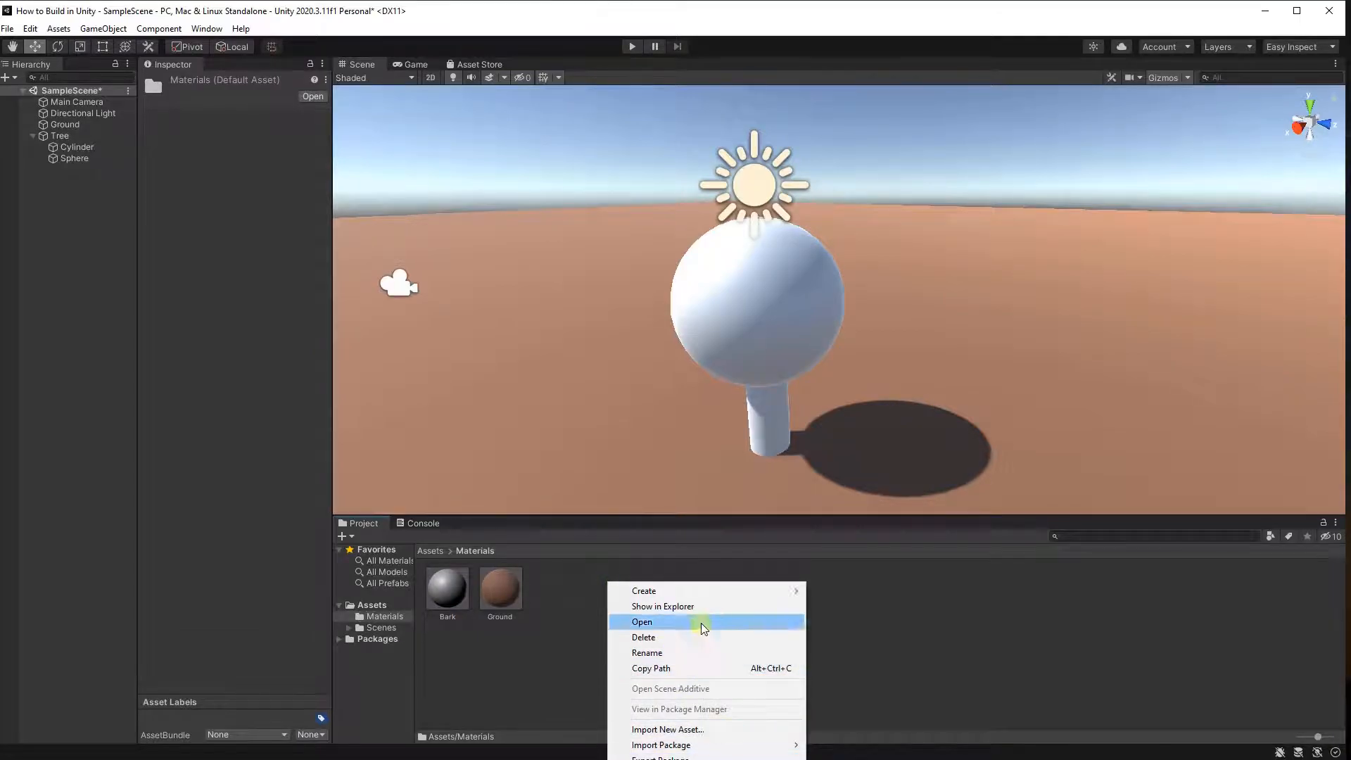
mouse_move(693, 591)
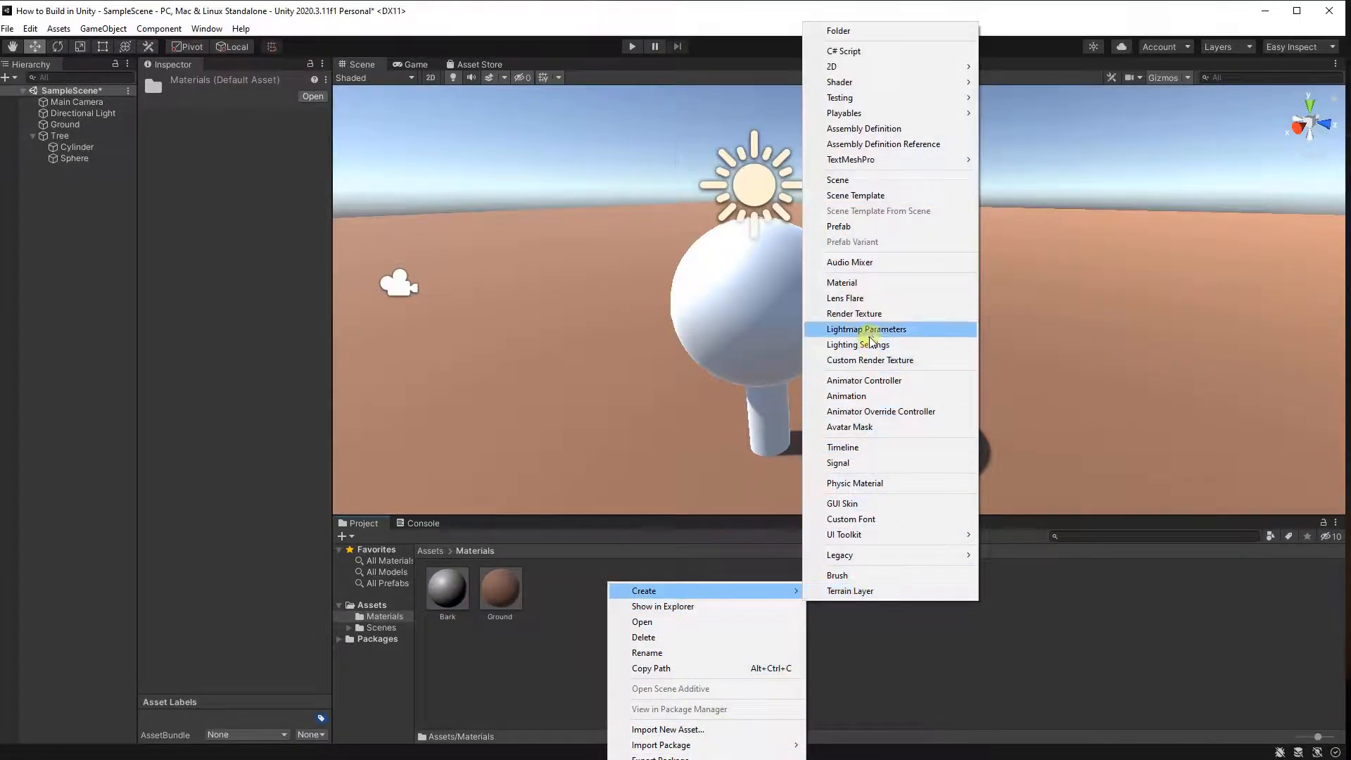
click(897, 282)
text(Leaves)
key(Return)
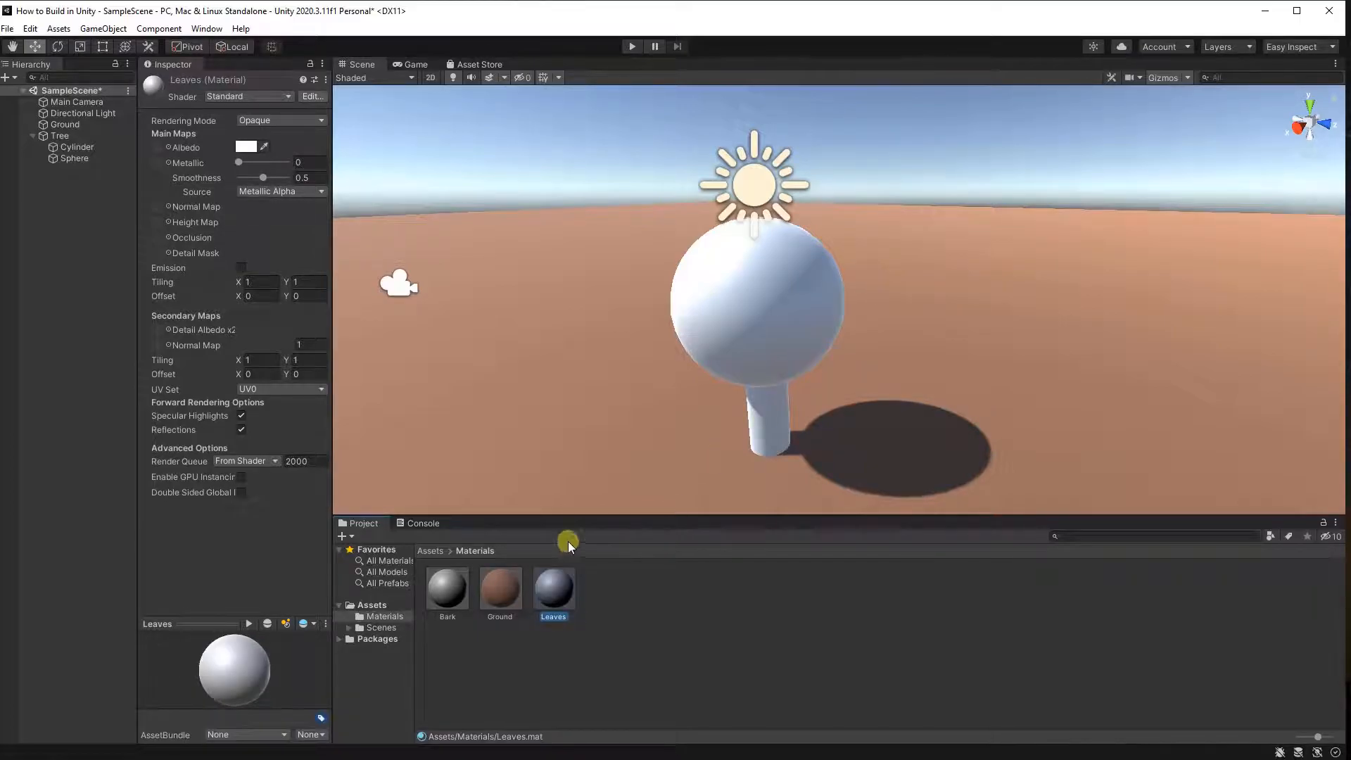
- Apply the Bark material to the trunk cylinder and set its albedo color to brown
drag(451, 586, 772, 410)
click(446, 590)
click(245, 147)
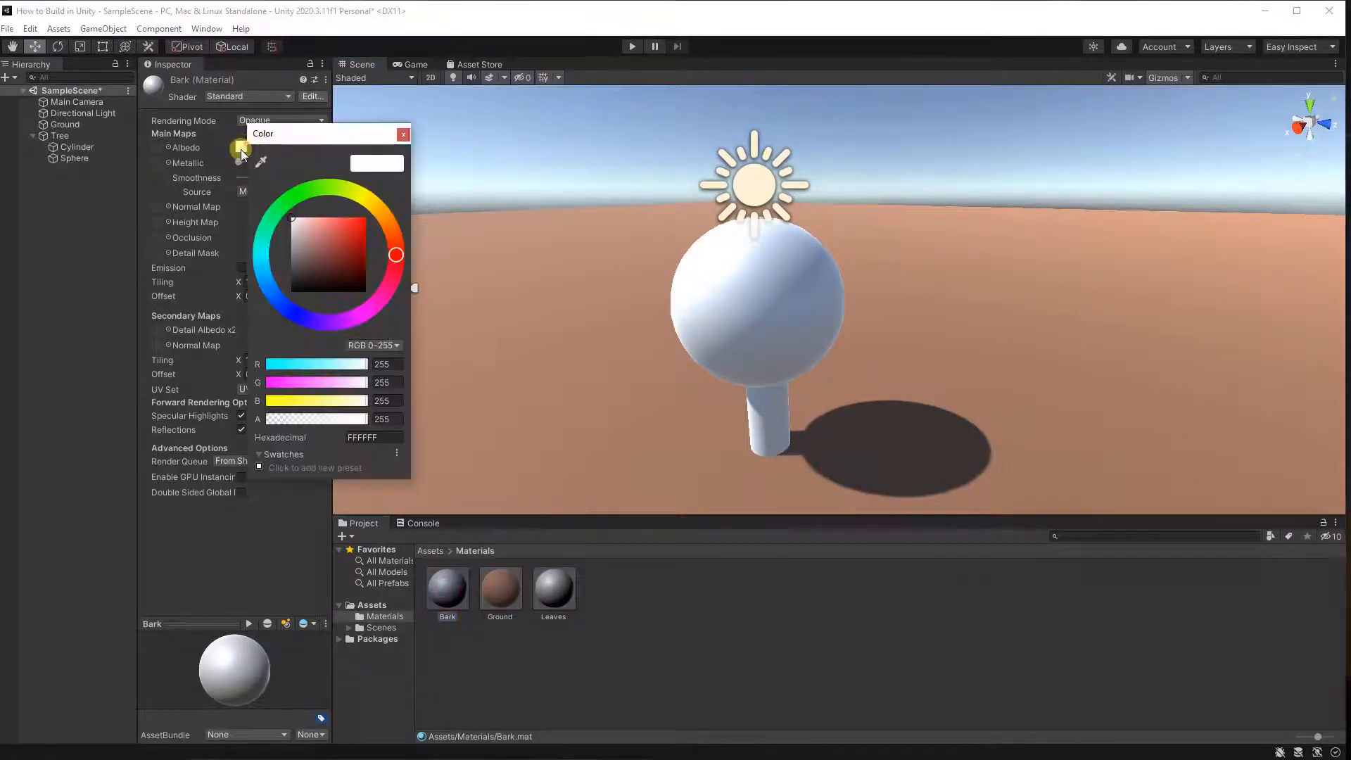
click(399, 238)
drag(357, 249, 356, 253)
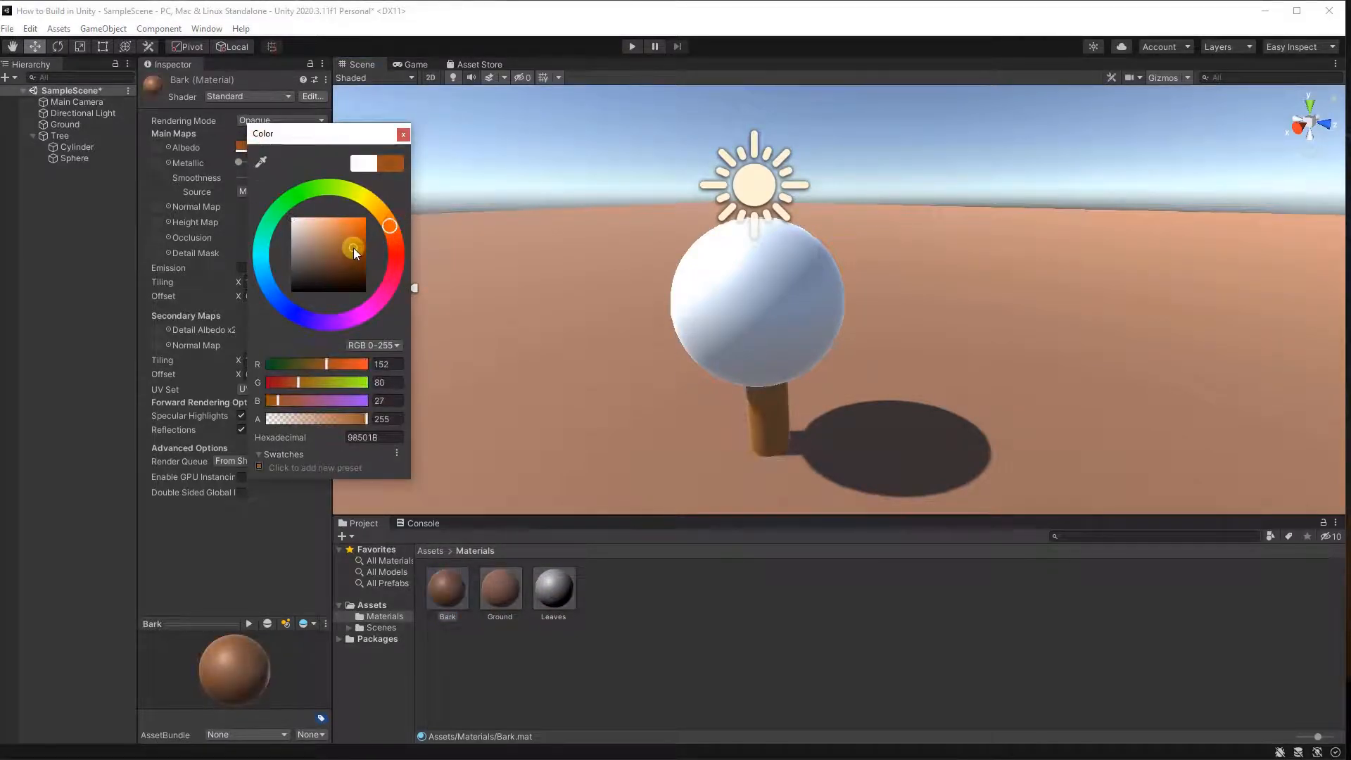
click(399, 136)
- Set the Leaves material's albedo color to dark green and apply the material to the tree's sphere
click(556, 590)
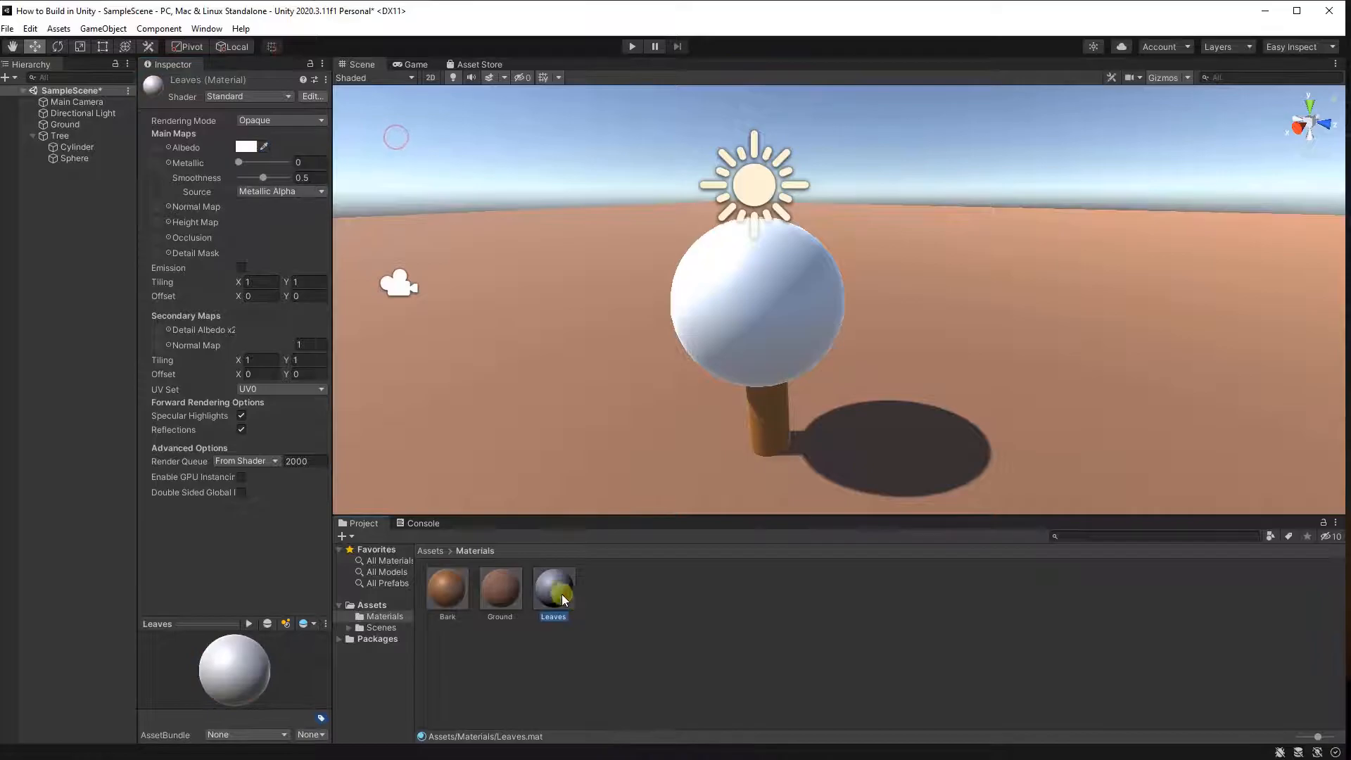
click(246, 147)
drag(342, 233, 349, 265)
click(397, 135)
click(99, 335)
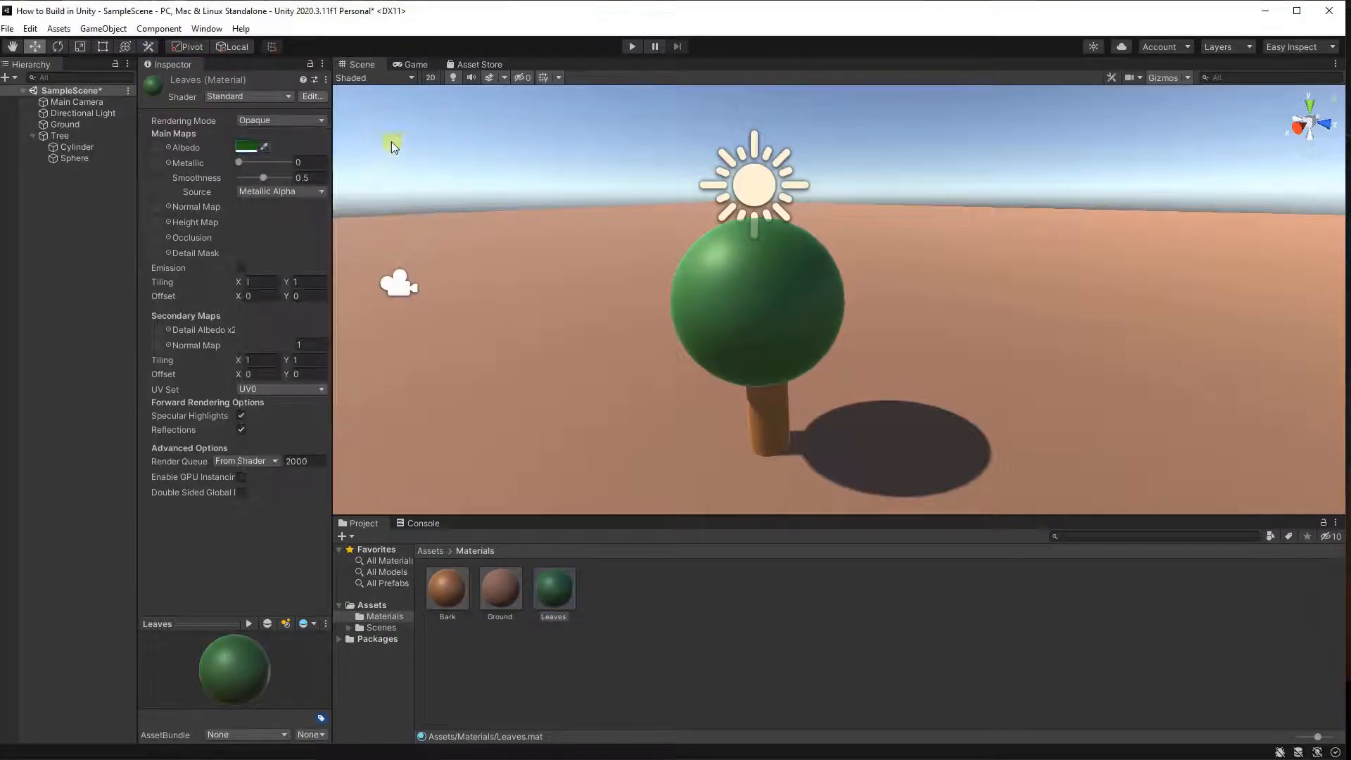
- Create a new folder named Prefab in the Assets folder
click(366, 605)
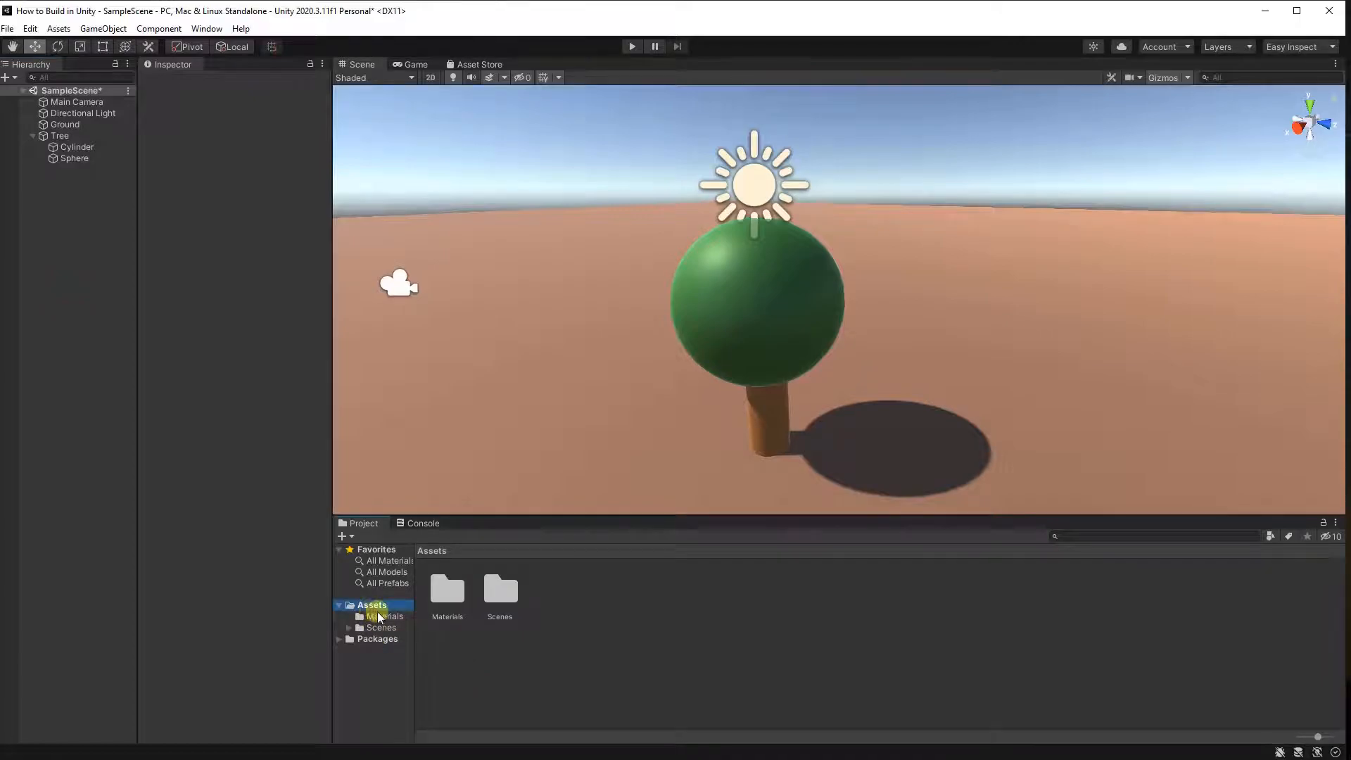
right_click(501, 665)
mouse_move(619, 291)
click(717, 292)
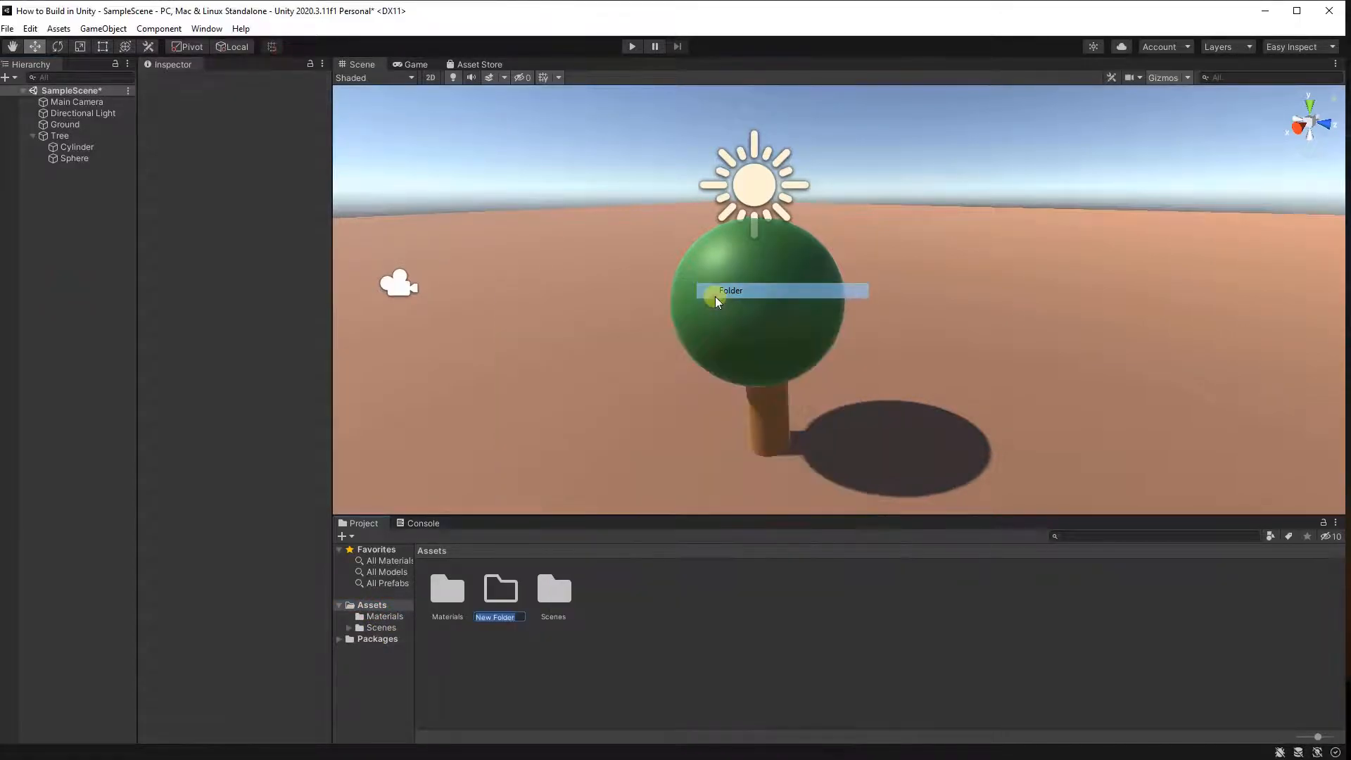
text(Prefab)
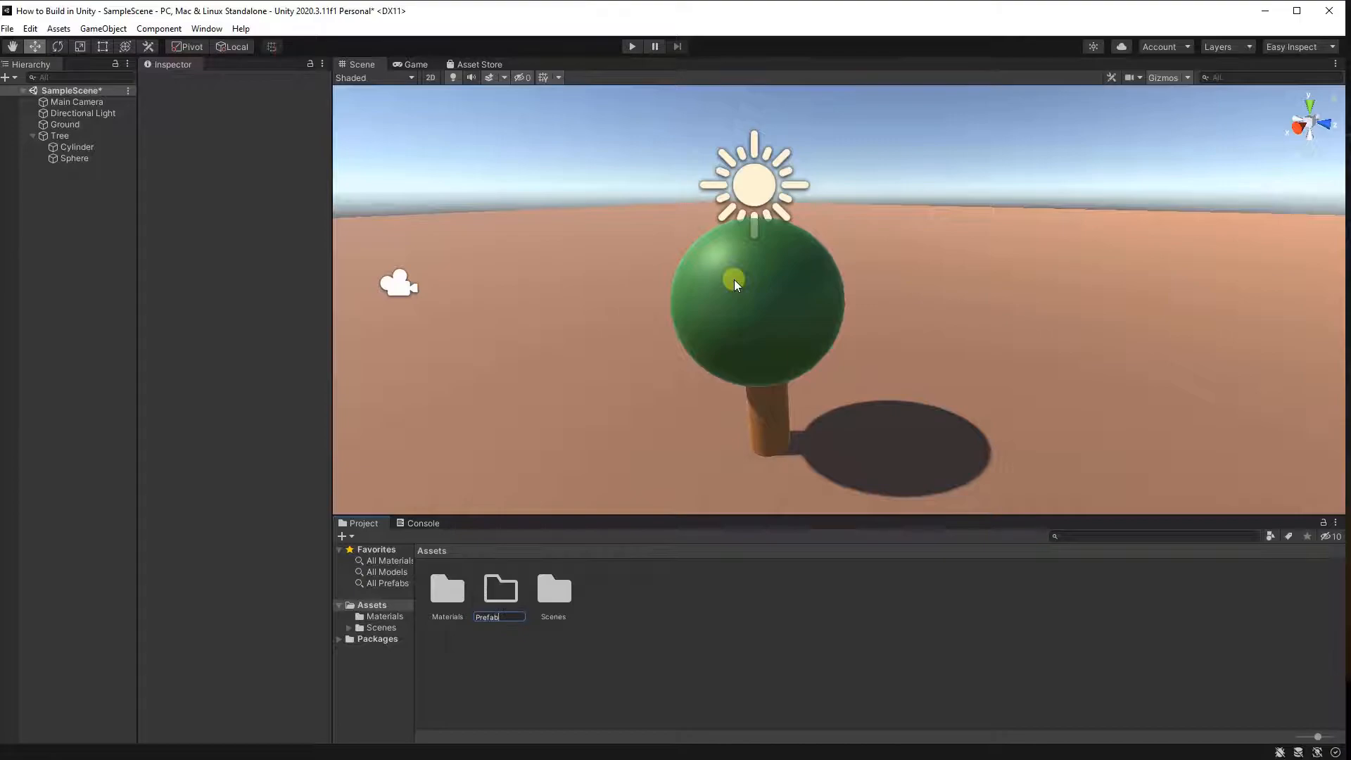
key(Return)
- Rename the Prefab folder in Assets to Prefabs
click(514, 627)
click(515, 627)
double_click(514, 627)
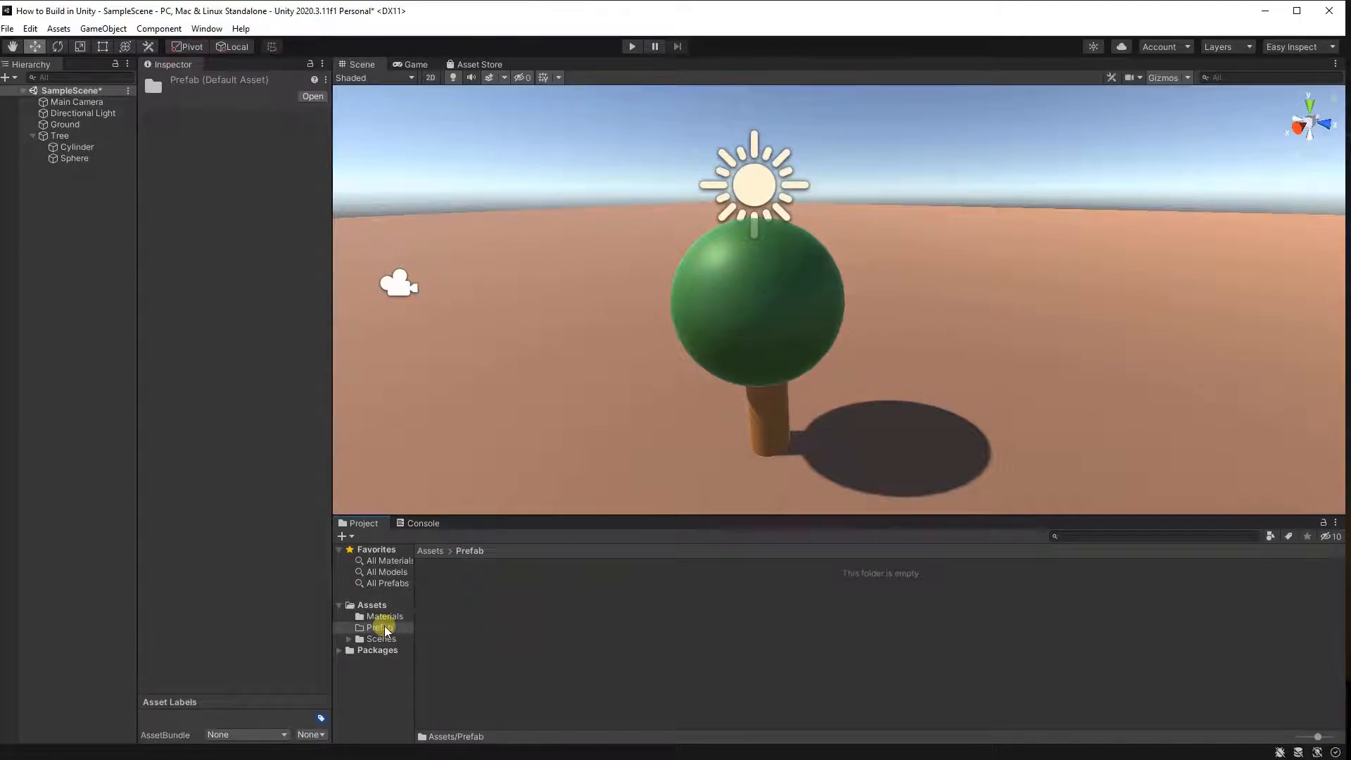
click(383, 605)
click(501, 597)
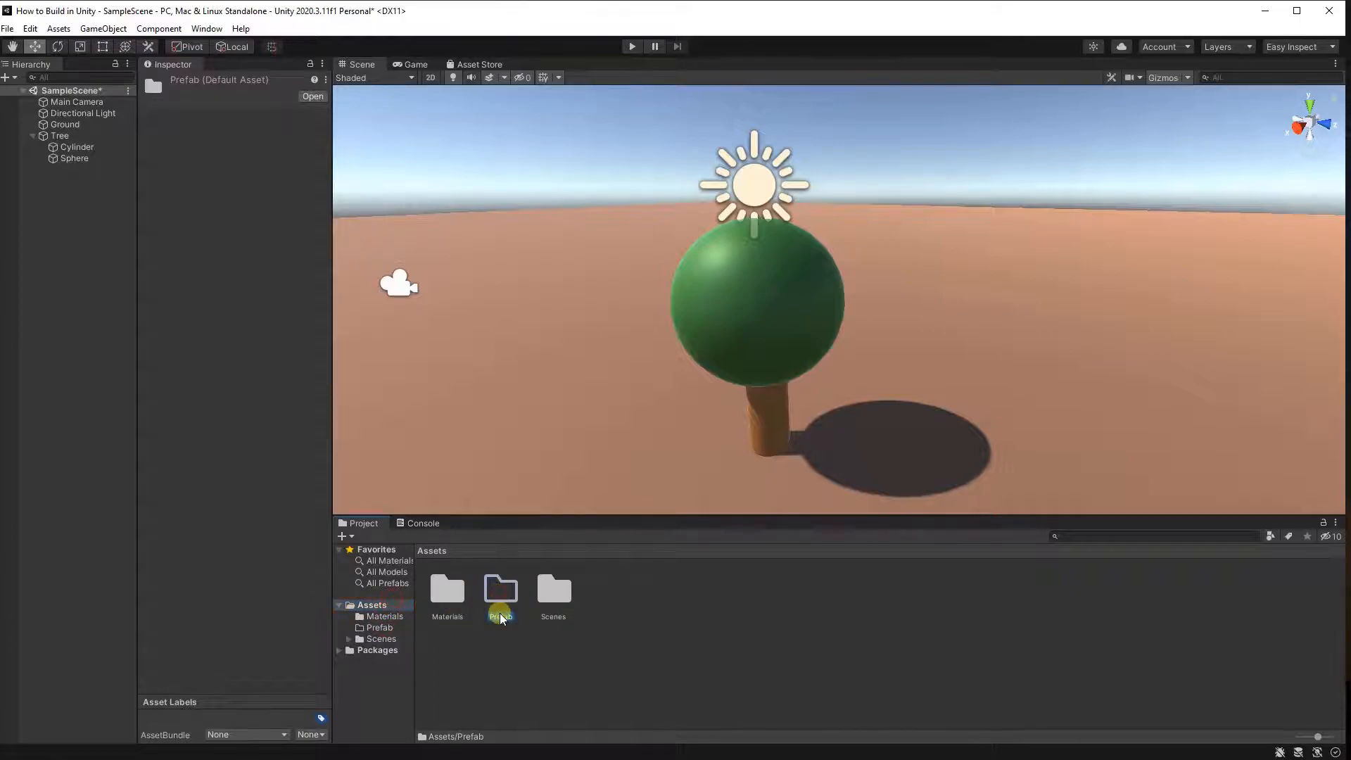
text(Prefabs)
key(Return)
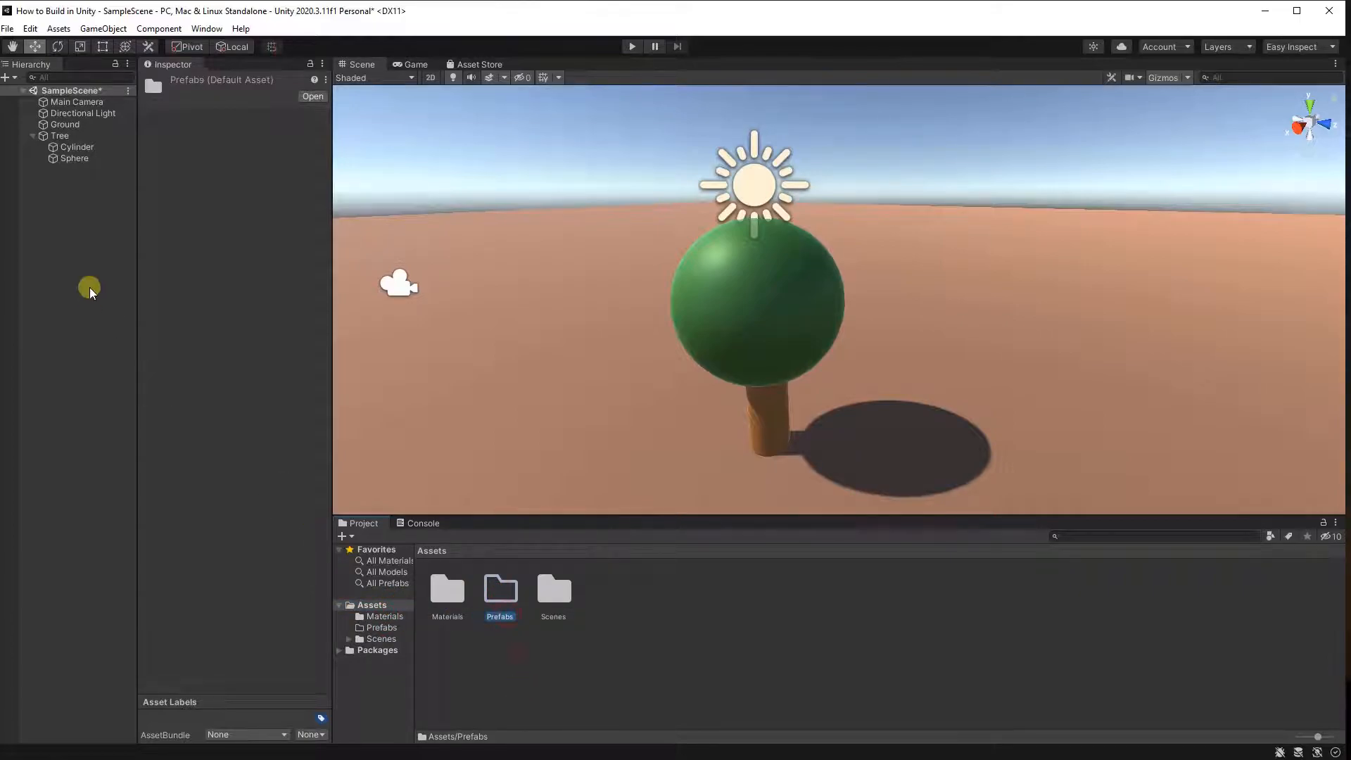
click(90, 286)
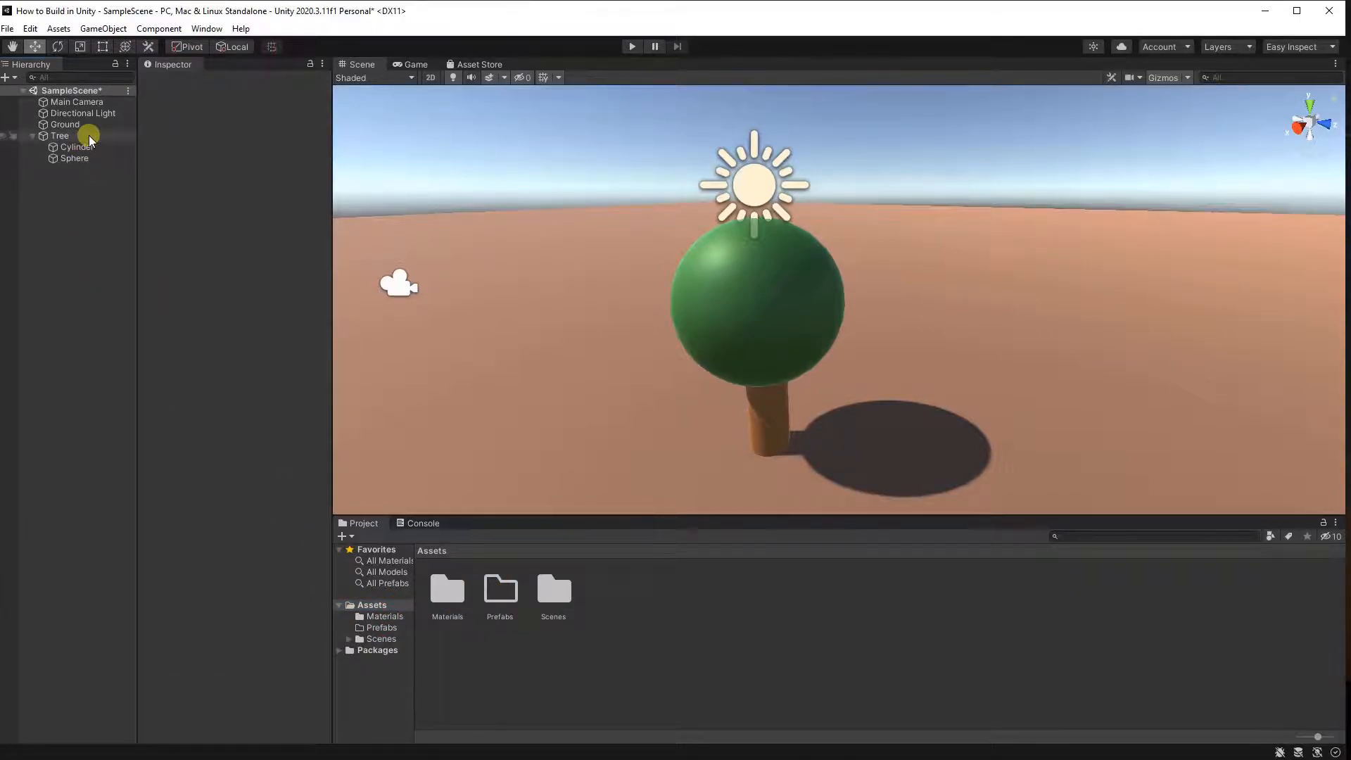
- Add a Box Collider component to the Tree object
click(90, 138)
click(208, 194)
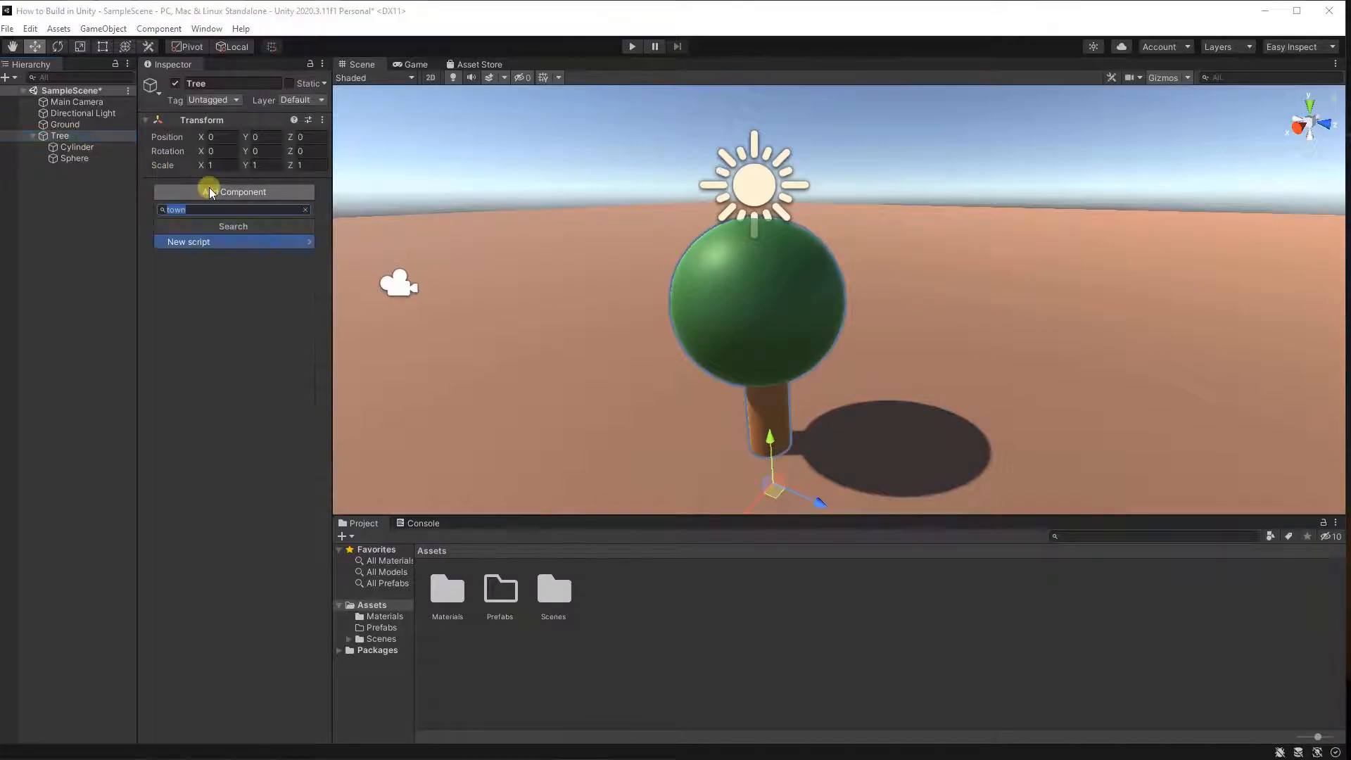
text(box)
key(Return)
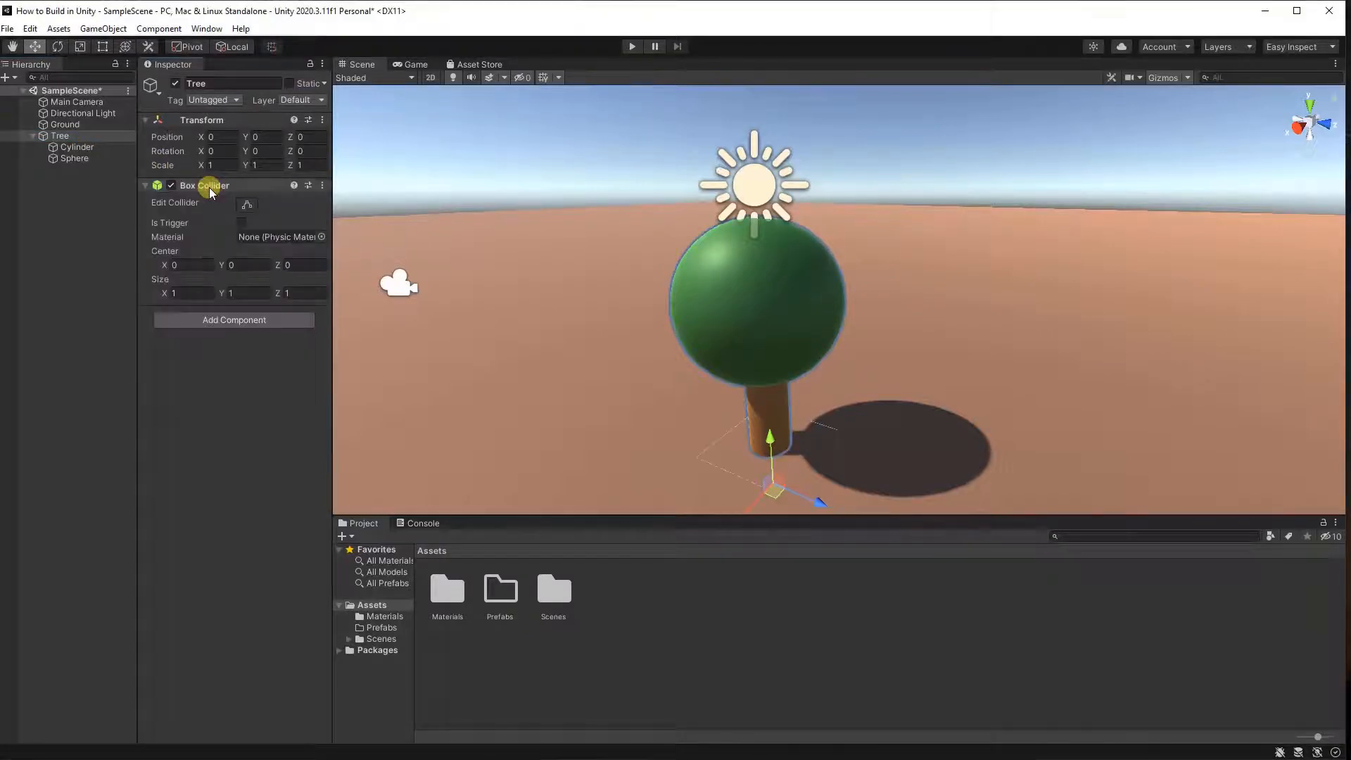
- Set the Tree's Box Collider size Y to 2 and its center Y to 1.5
click(252, 265)
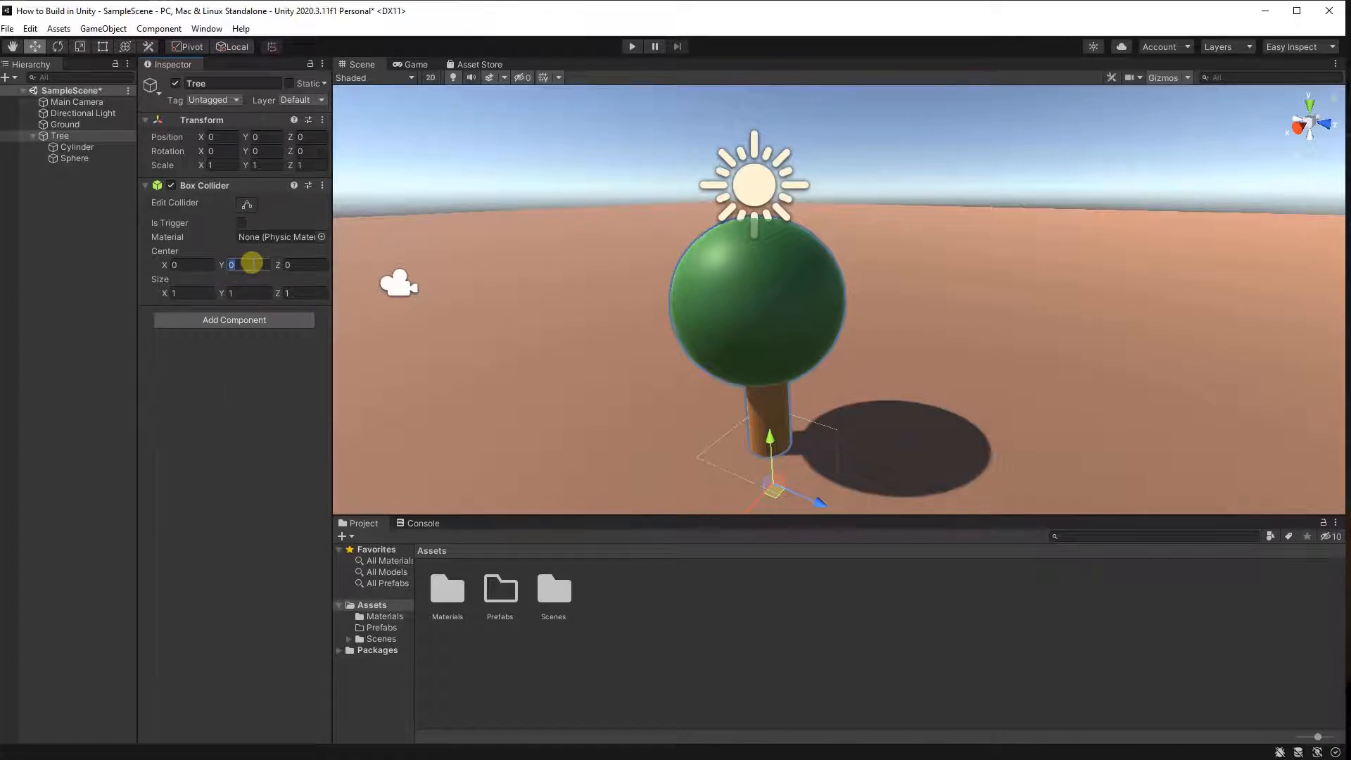
text(2)
click(264, 293)
text(2)
click(209, 293)
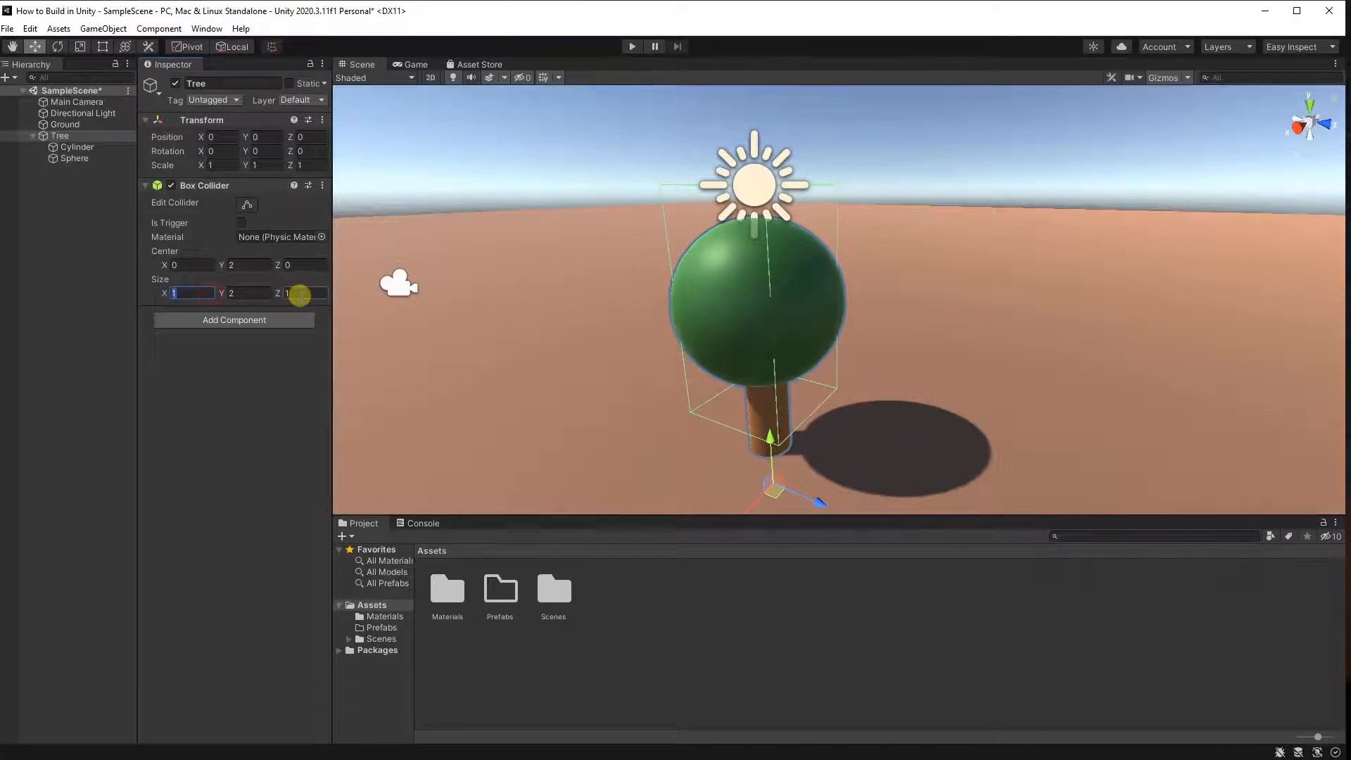
click(257, 260)
text(1.5)
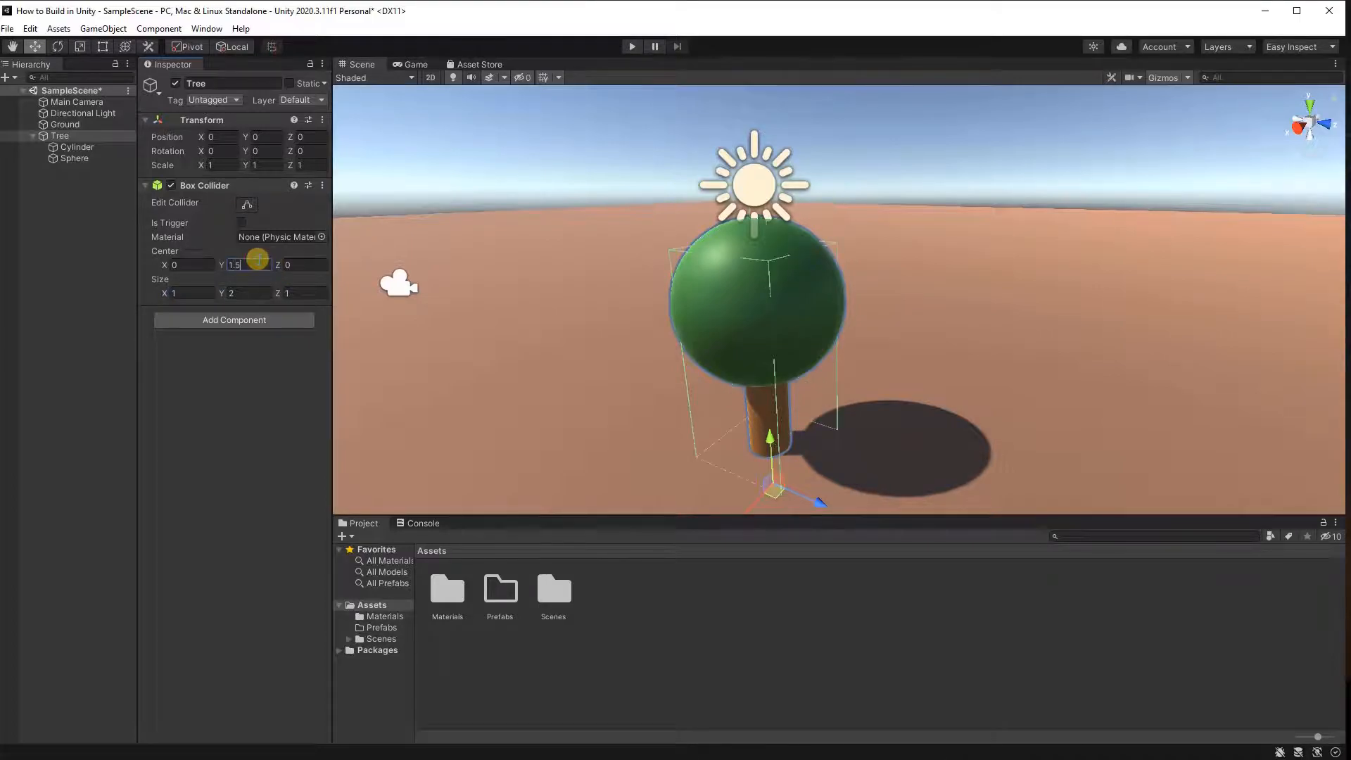
- Move Tree across the ground to about X -0.114 and Z -0.74 and inspect the trunk's base up close
mouse_move(528, 329)
middle_down()
mouse_move(564, 274)
mouse_move(570, 226)
mouse_move(527, 340)
middle_up()
click(82, 139)
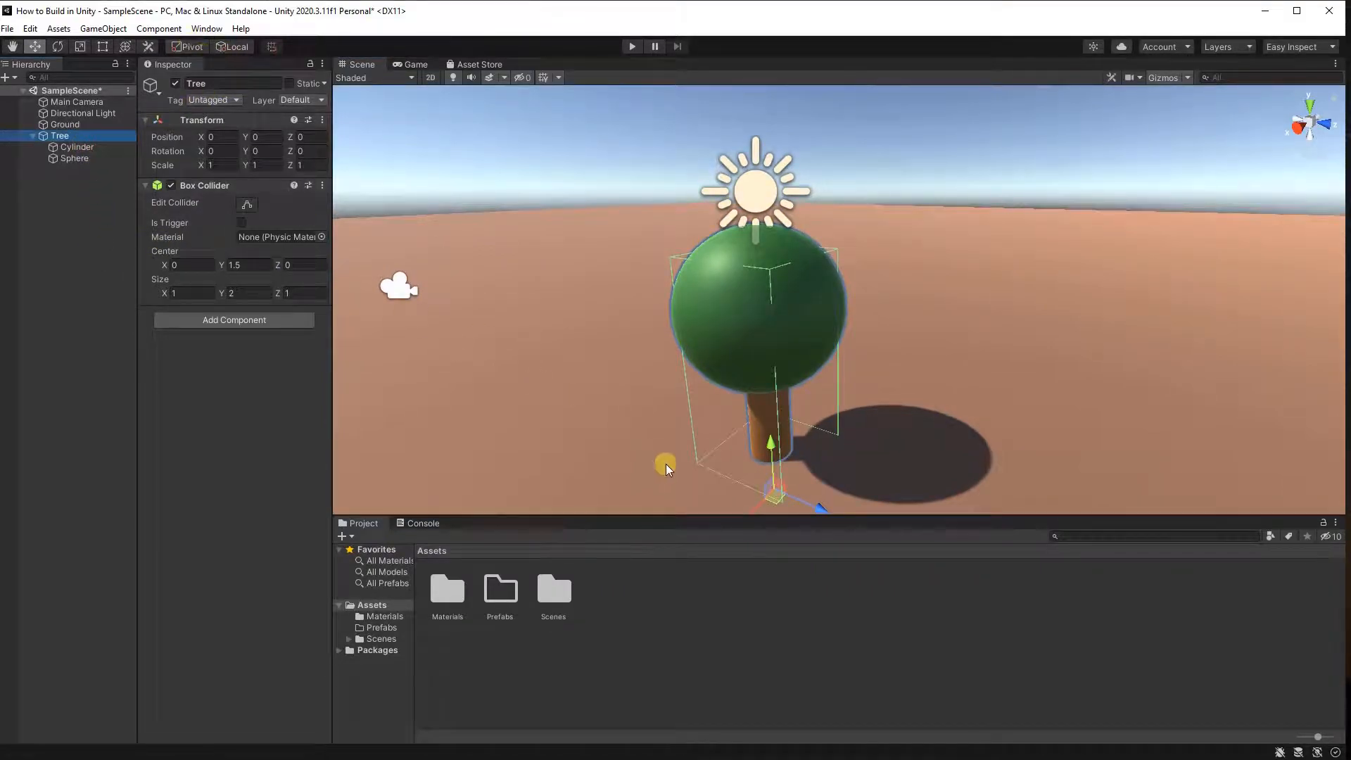
drag(776, 493, 633, 458)
right_drag(634, 457, 642, 429)
scroll(655, 458, up, 5)
scroll(655, 458, down, 2)
middle_drag(654, 458, 772, 150)
key(w)
- Unparent Cylinder and Sphere from Tree so they sit at the root of the scene hierarchy
click(64, 148)
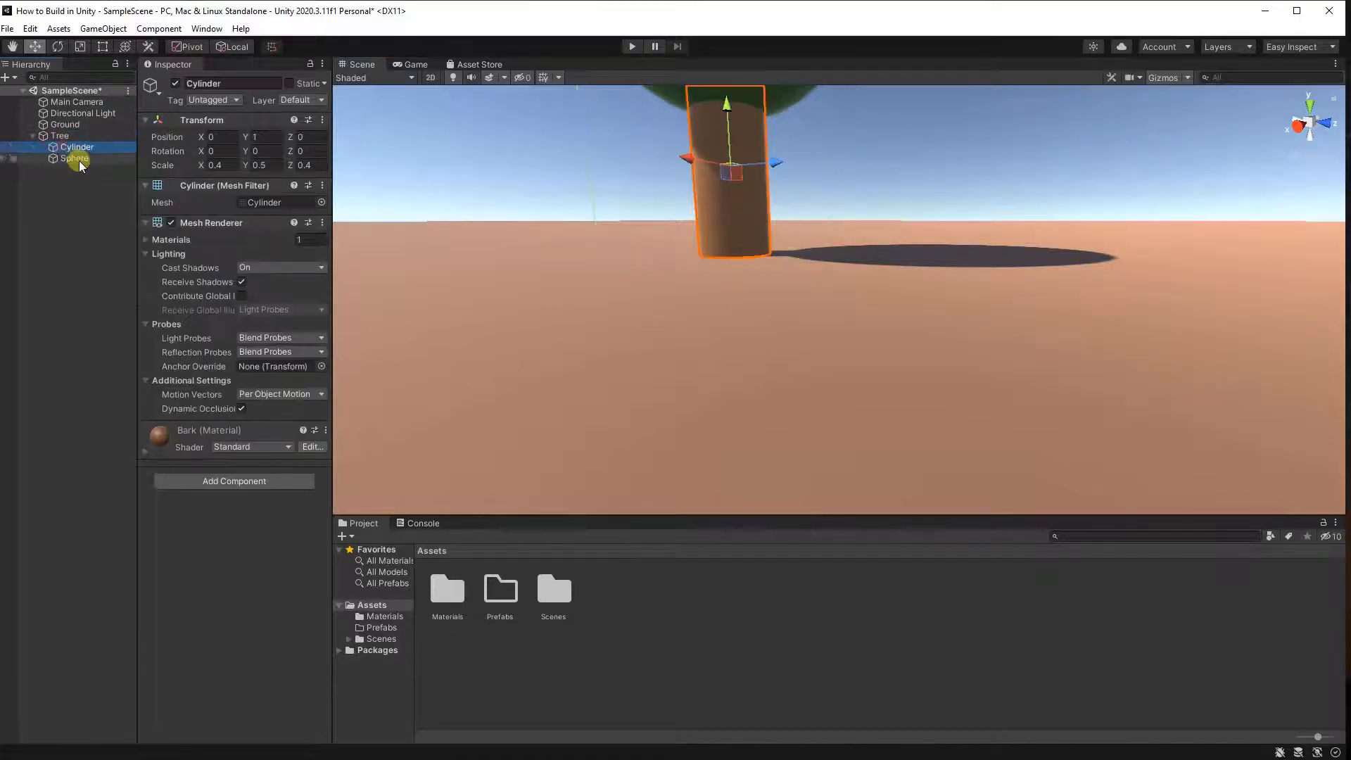
shift+click(81, 159)
drag(91, 150, 94, 213)
- Set the center Y of Tree's Box Collider to 1
click(59, 135)
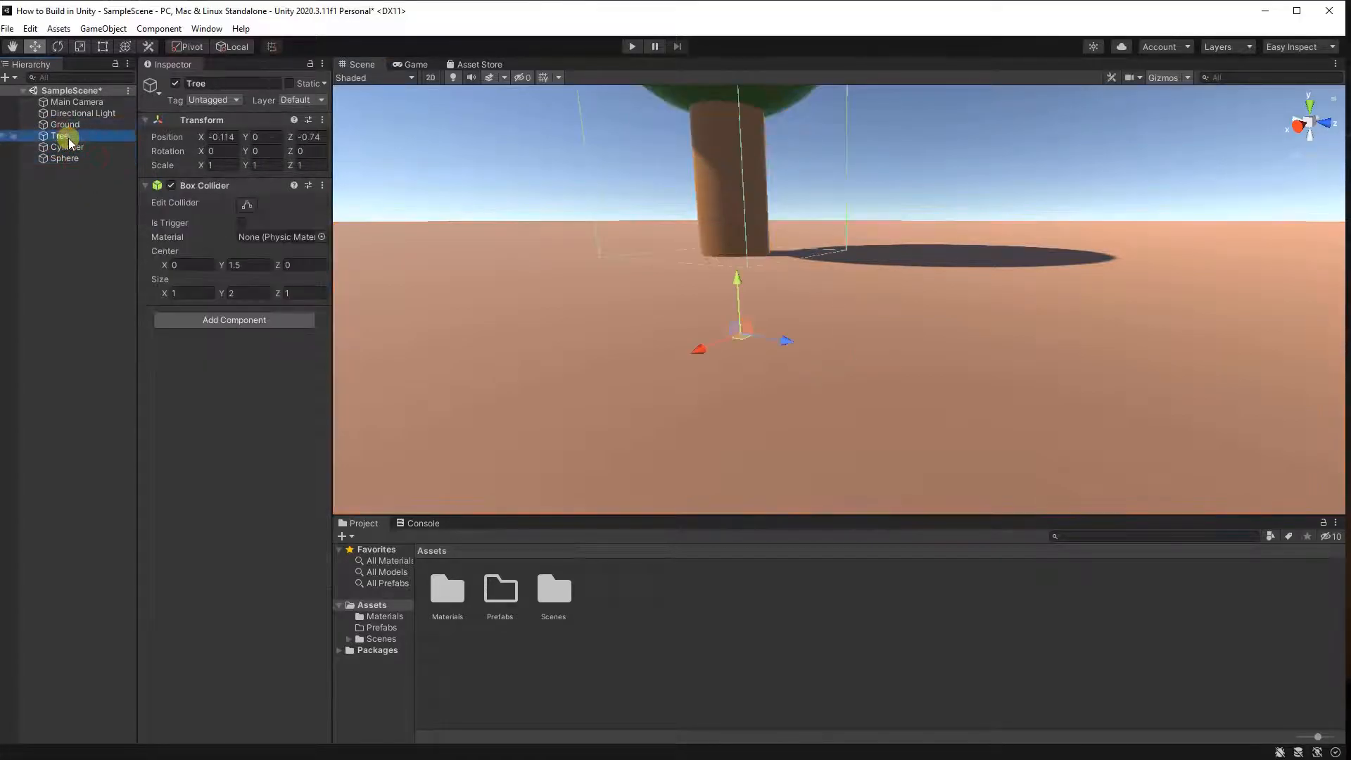
text(1)
click(100, 257)
- Reset the Transform of the Tree object to position 0, 0, 0
click(91, 136)
click(232, 137)
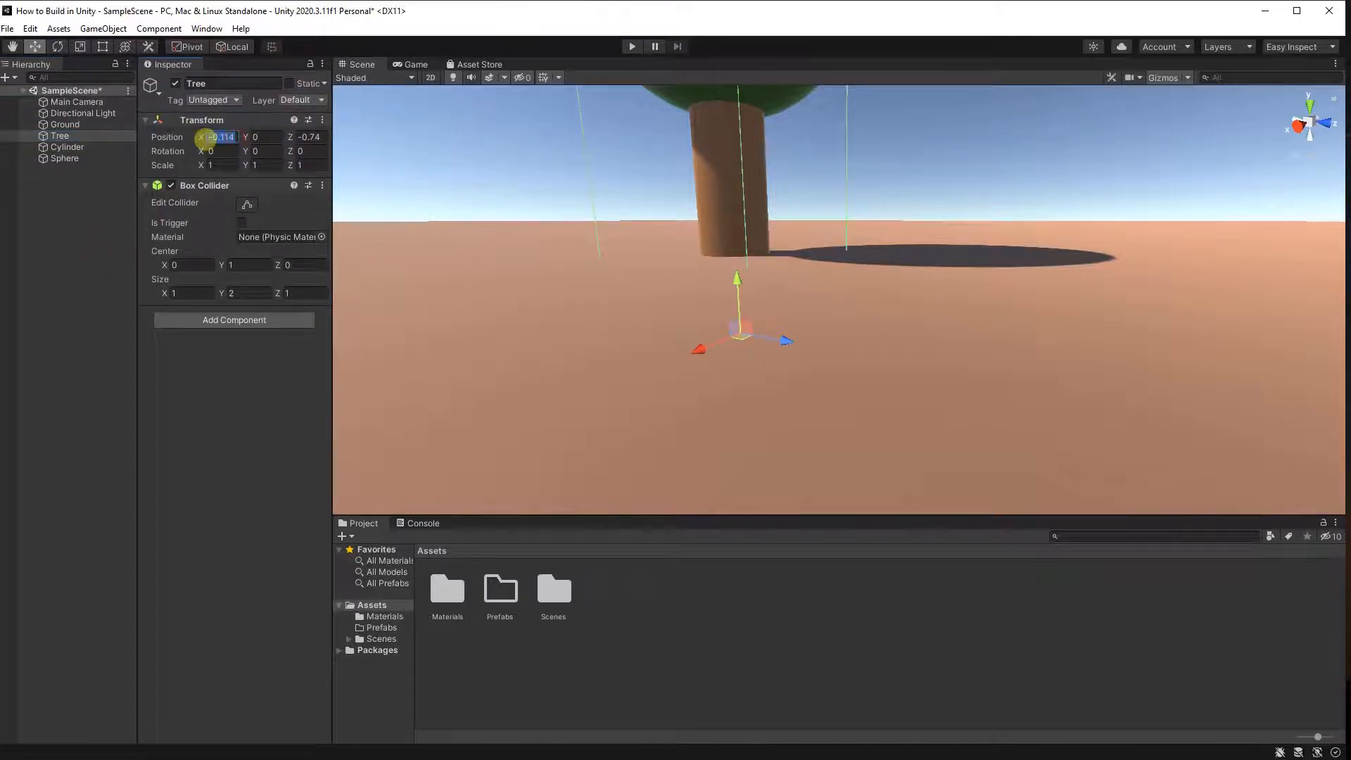
right_click(182, 121)
click(211, 127)
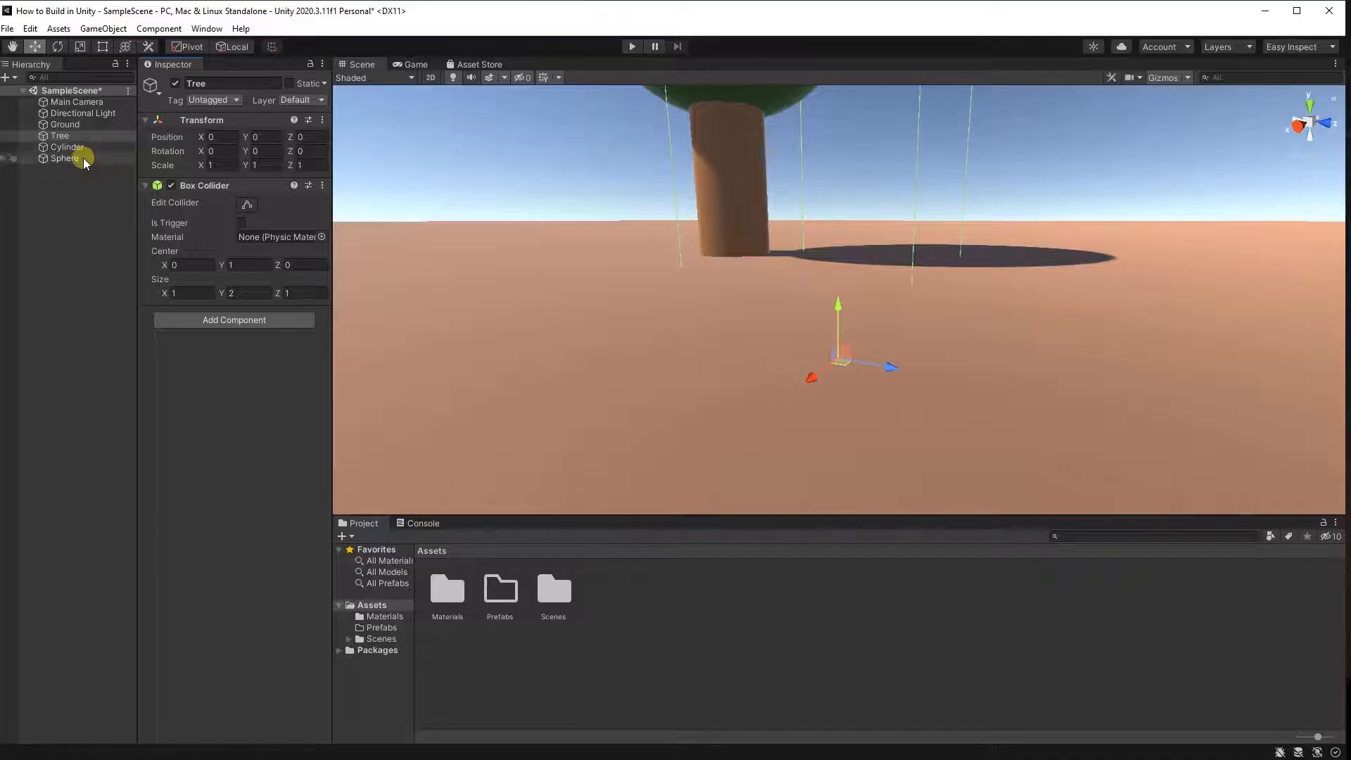
- Set Ground's Y position to -1 and check its surface against Tree's origin
click(65, 124)
click(253, 137)
text(-1)
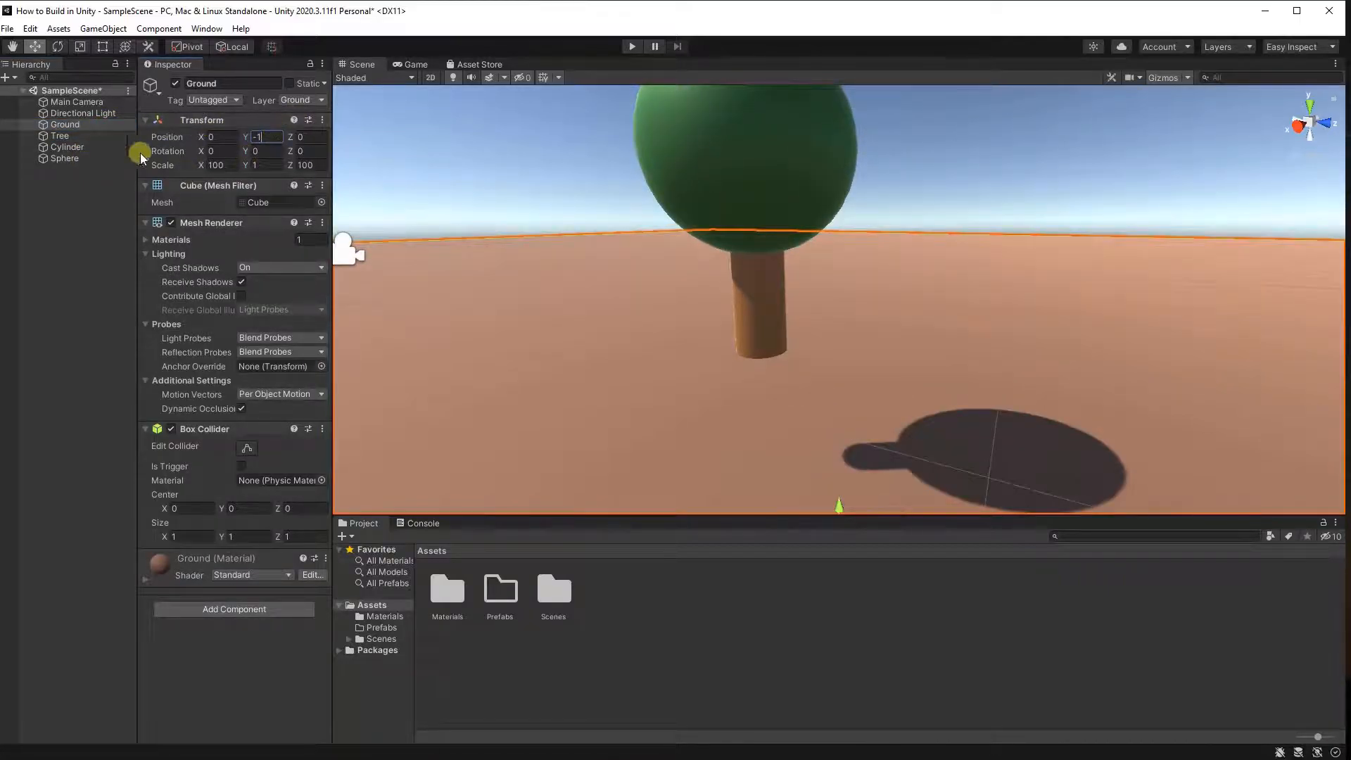
click(94, 136)
middle_drag(637, 390, 605, 183)
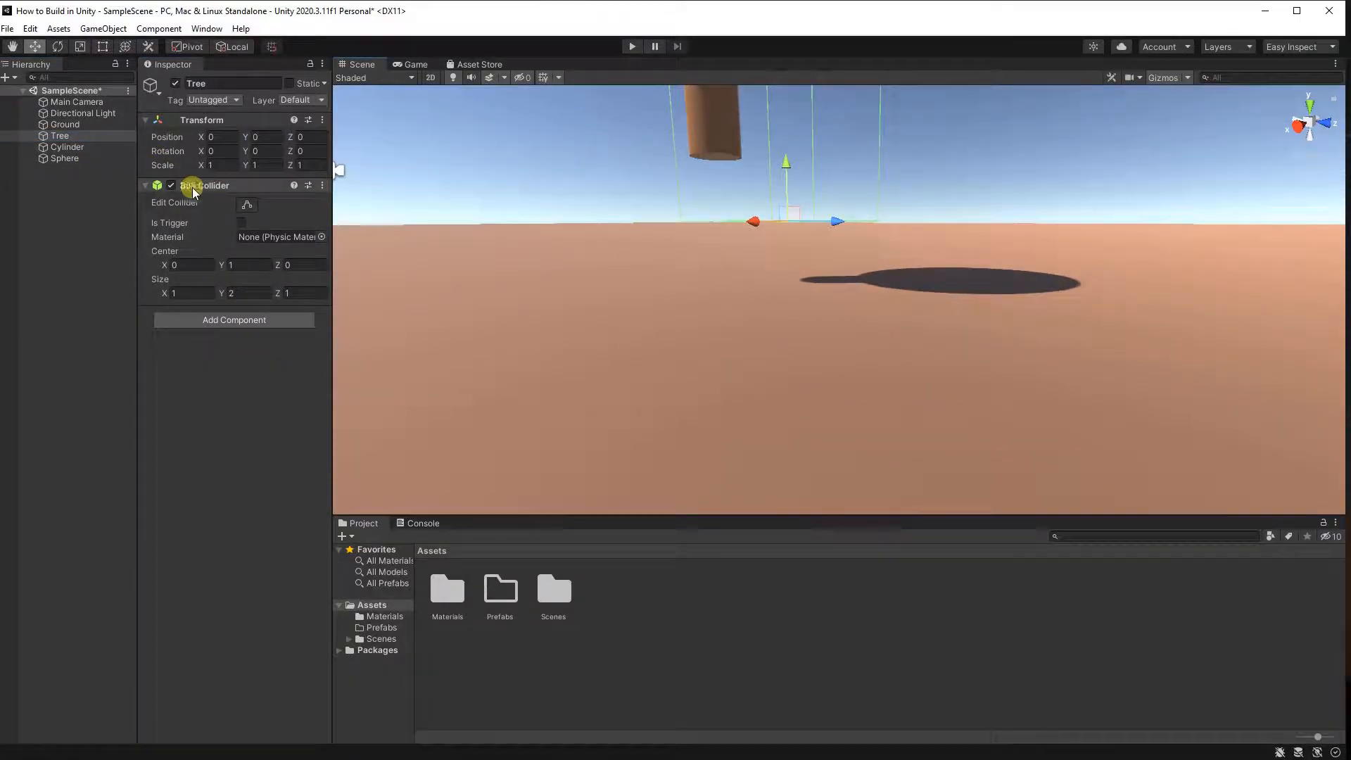
- Set Ground's Y position to -0.5 and check its surface against the base of Tree's collider
click(63, 125)
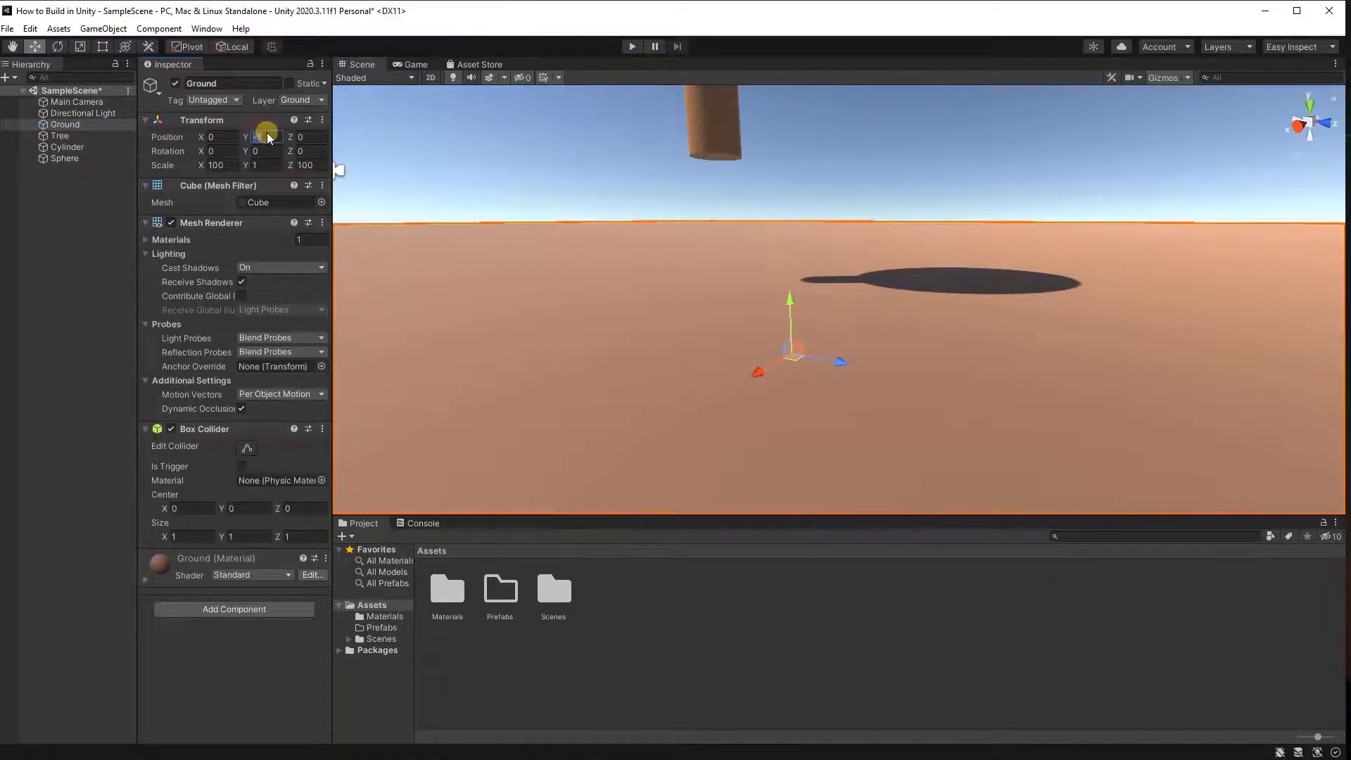
text(-0.5)
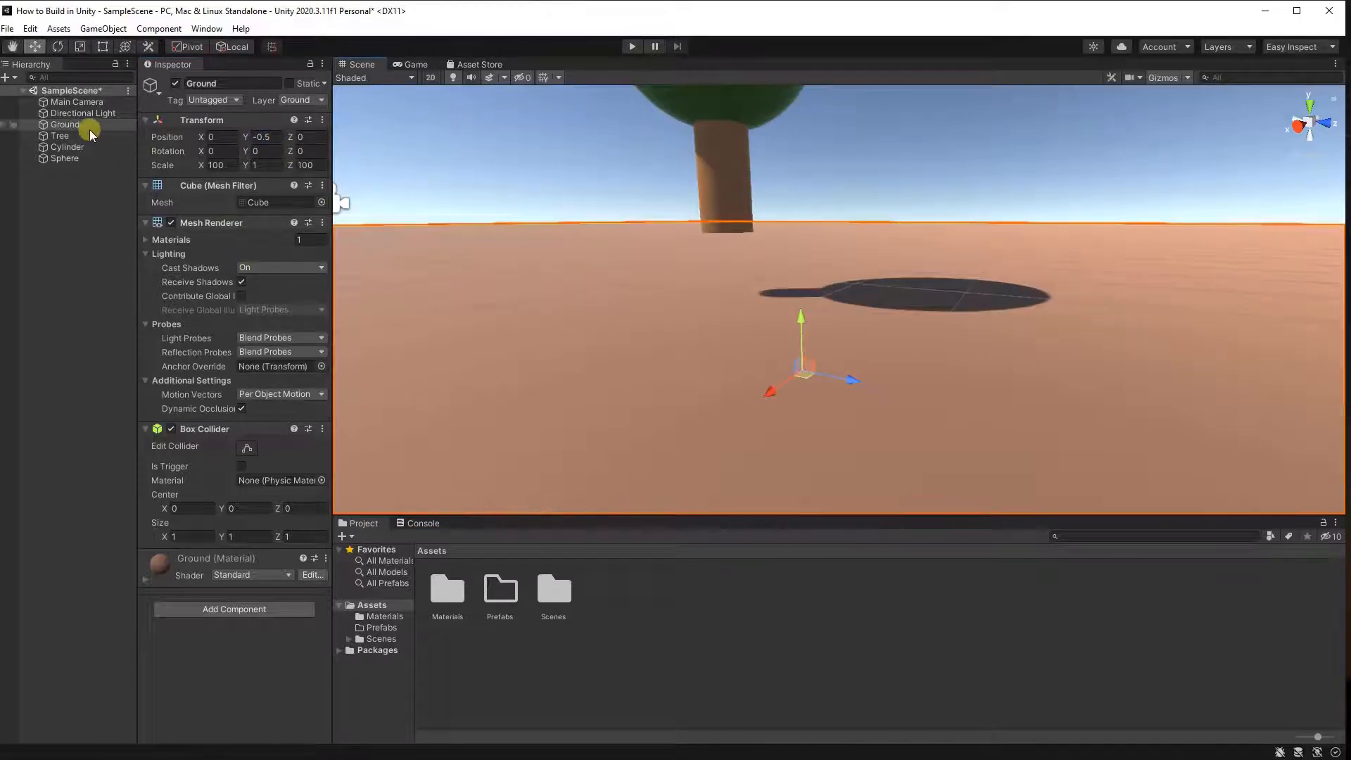
click(60, 135)
scroll(577, 211, down, 3)
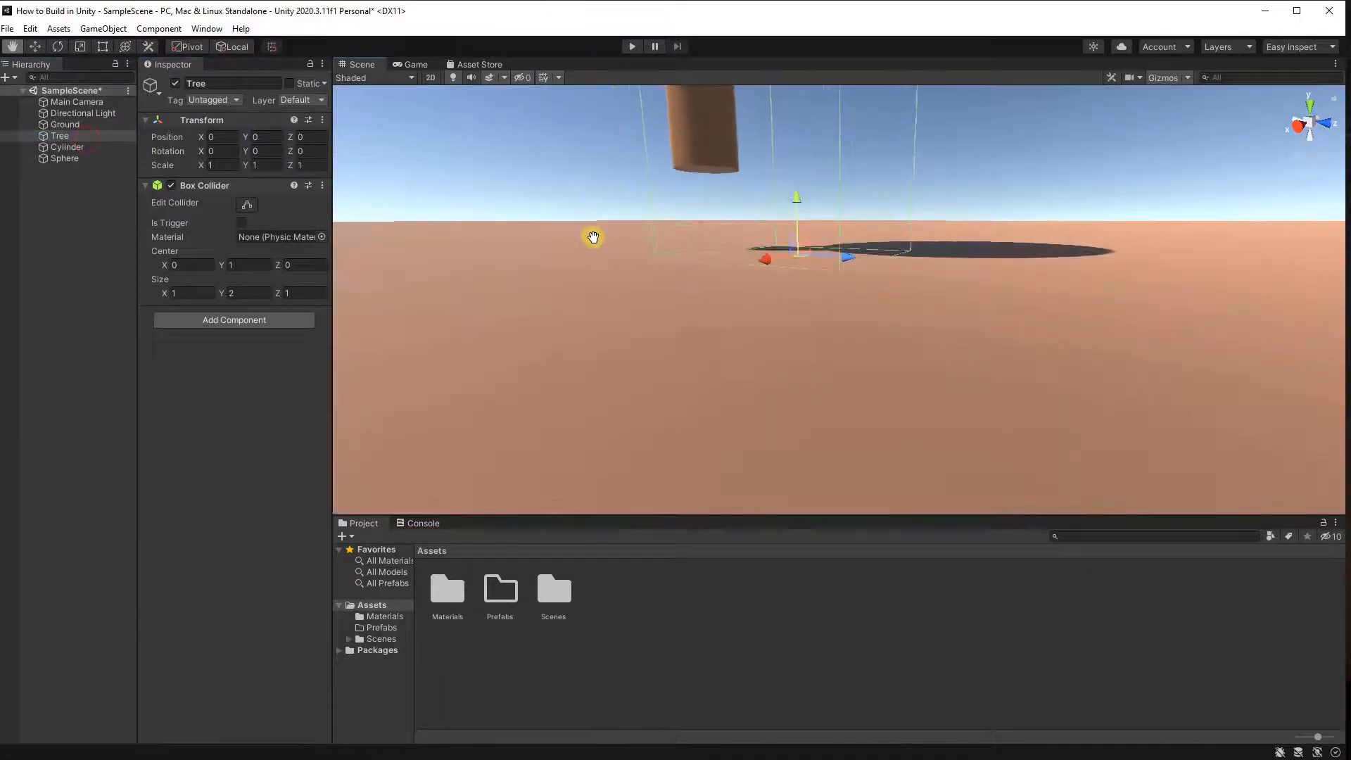
- Make the Cylinder and Sphere objects children of the Tree object
click(90, 148)
shift+click(84, 156)
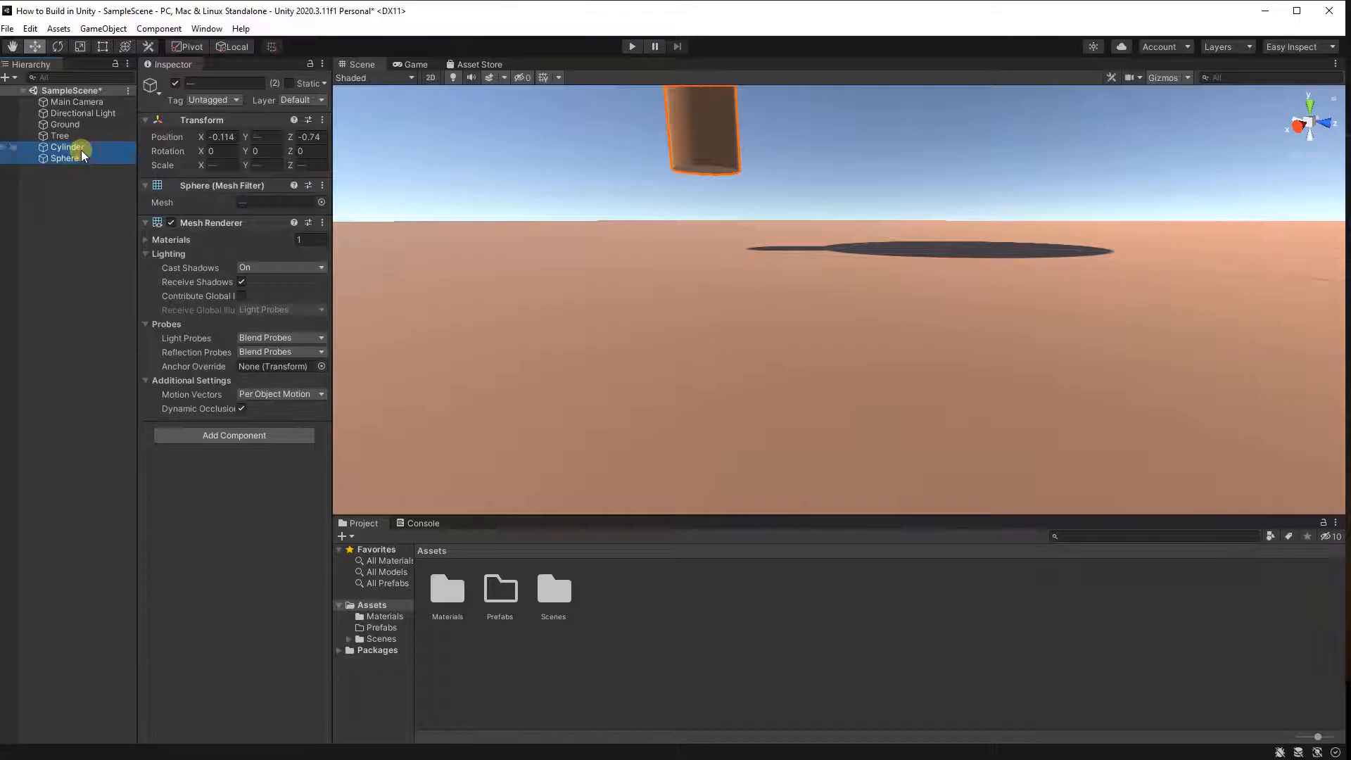
drag(79, 145, 109, 151)
- Lower the tree's parts by setting Cylinder's Y position to 0.5 and Sphere's Y position to 1.5
click(109, 149)
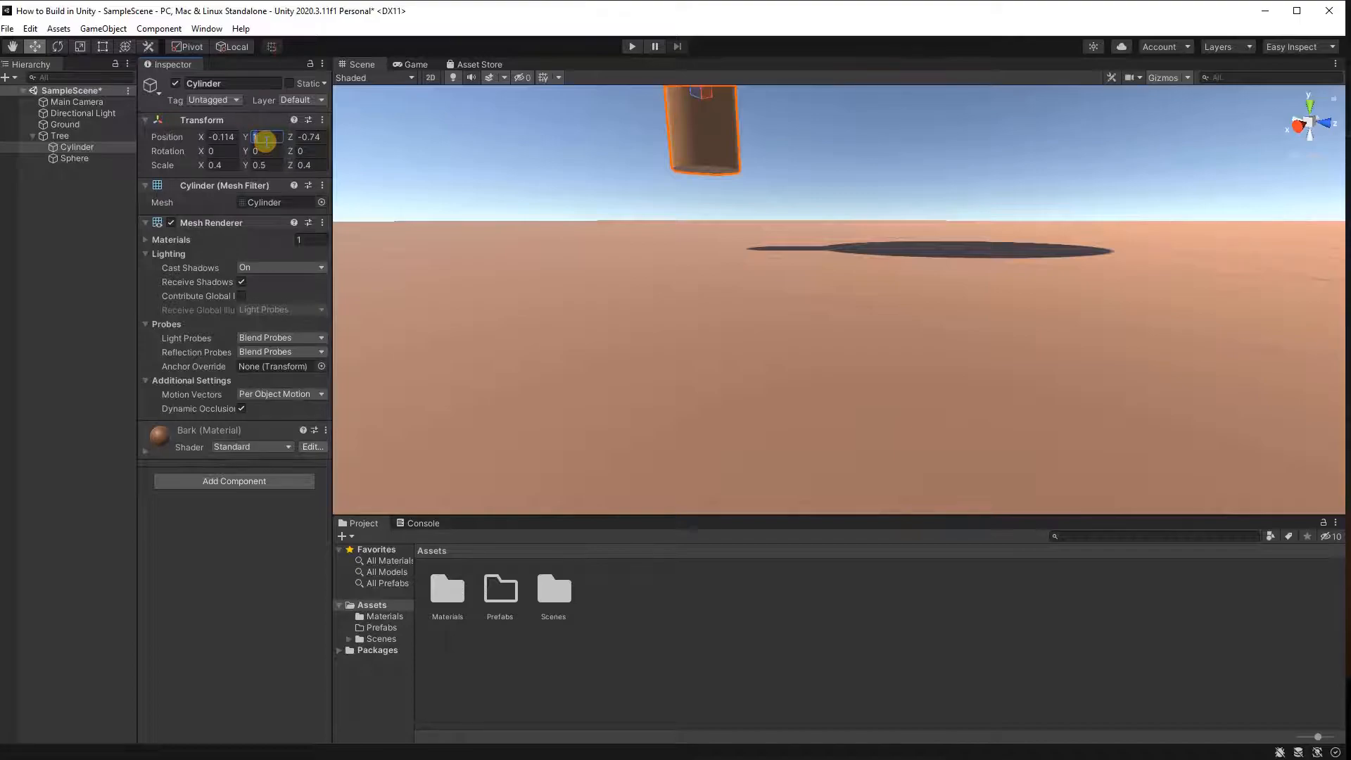
text(0)
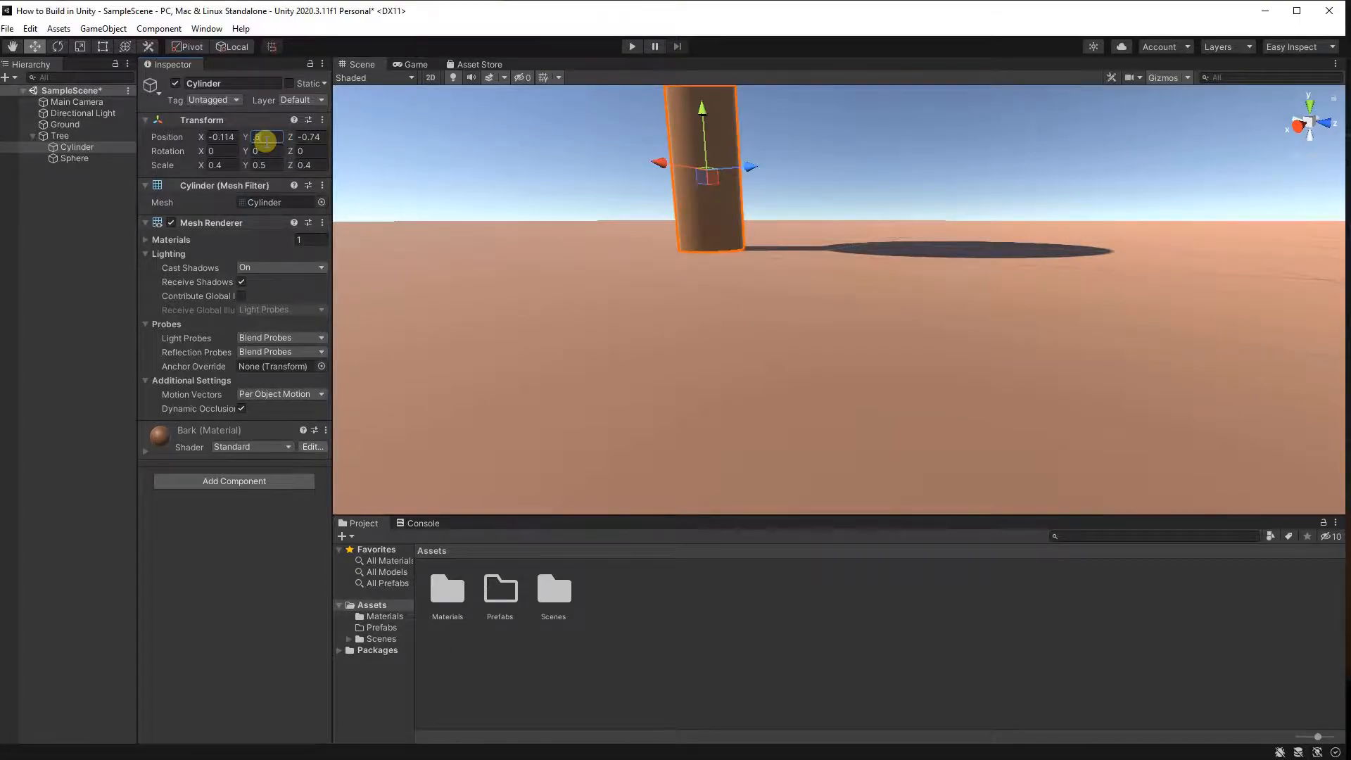
click(74, 158)
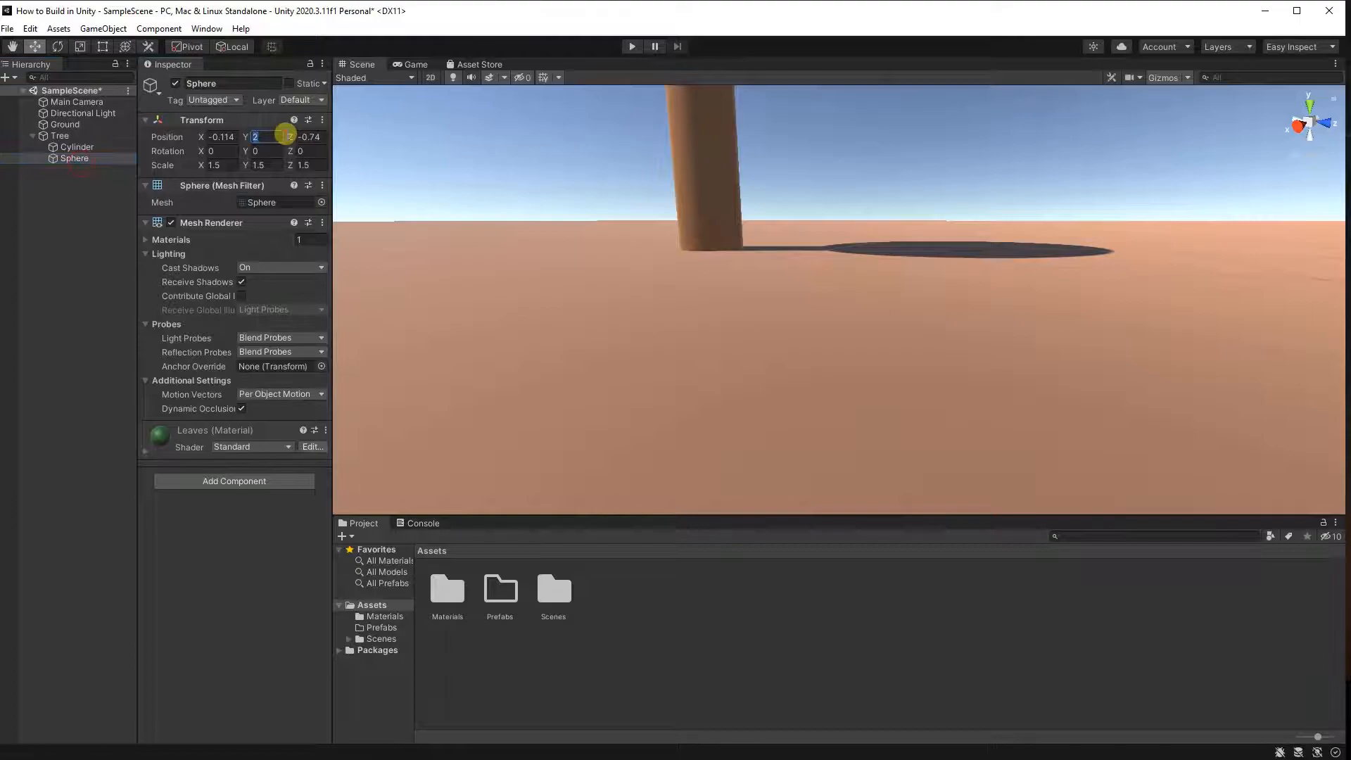
text(.5)
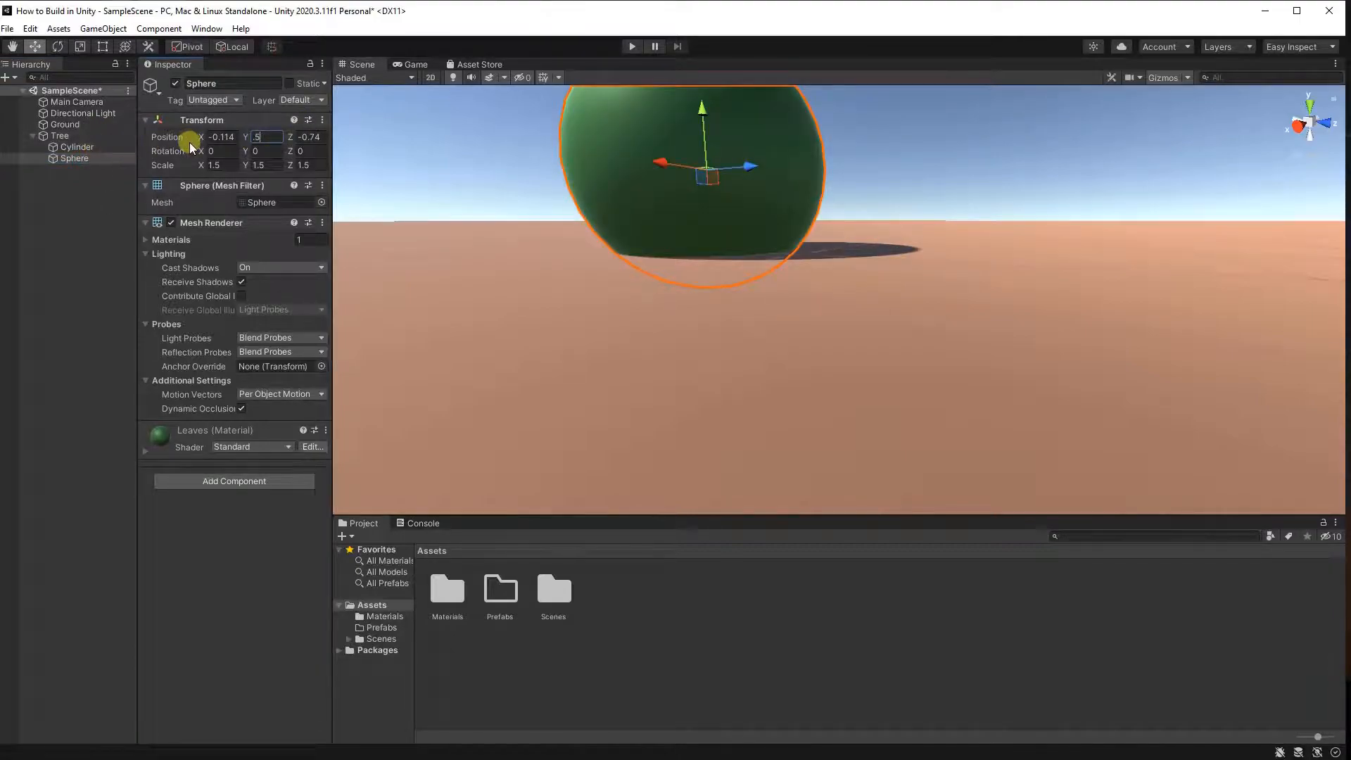
key(BackSpace)
key(BackSpace)
text(2)
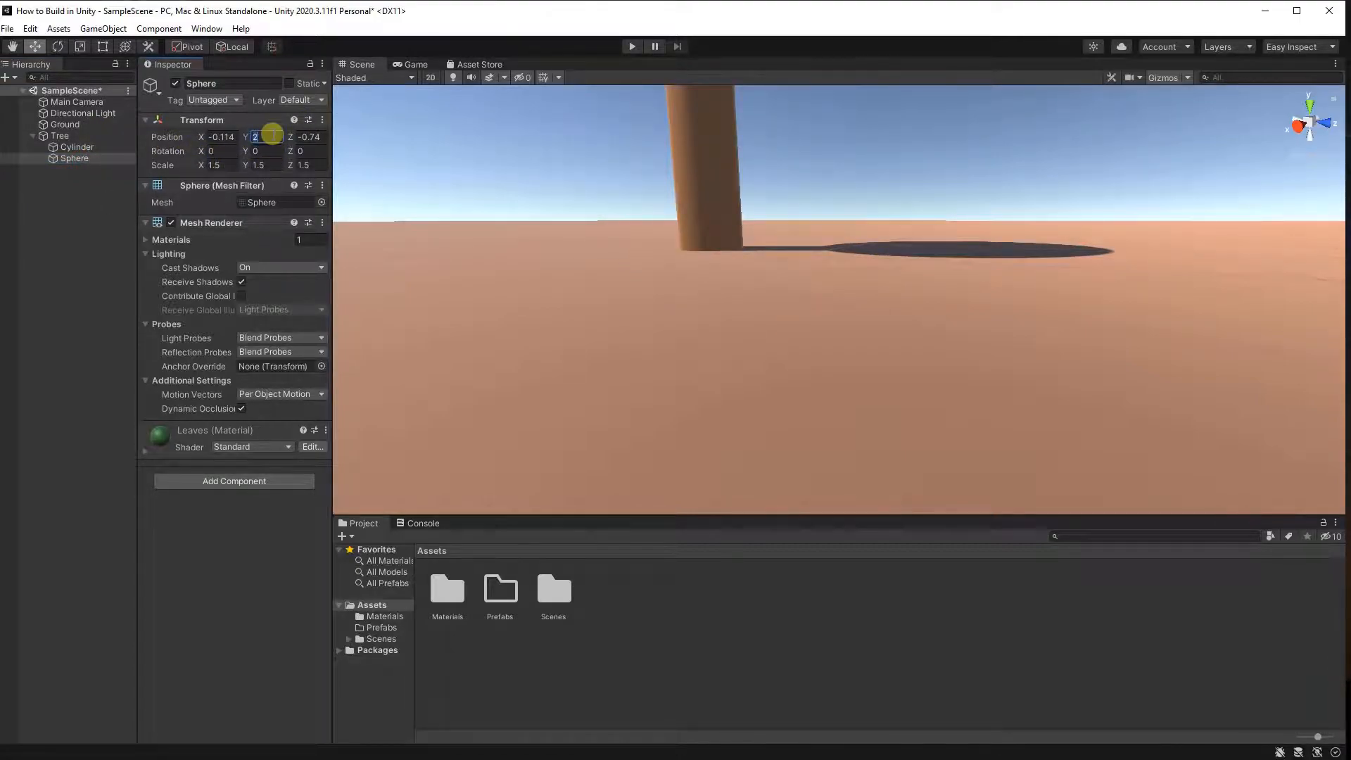
text(1.5)
key(Return)
scroll(660, 350, up, 3)
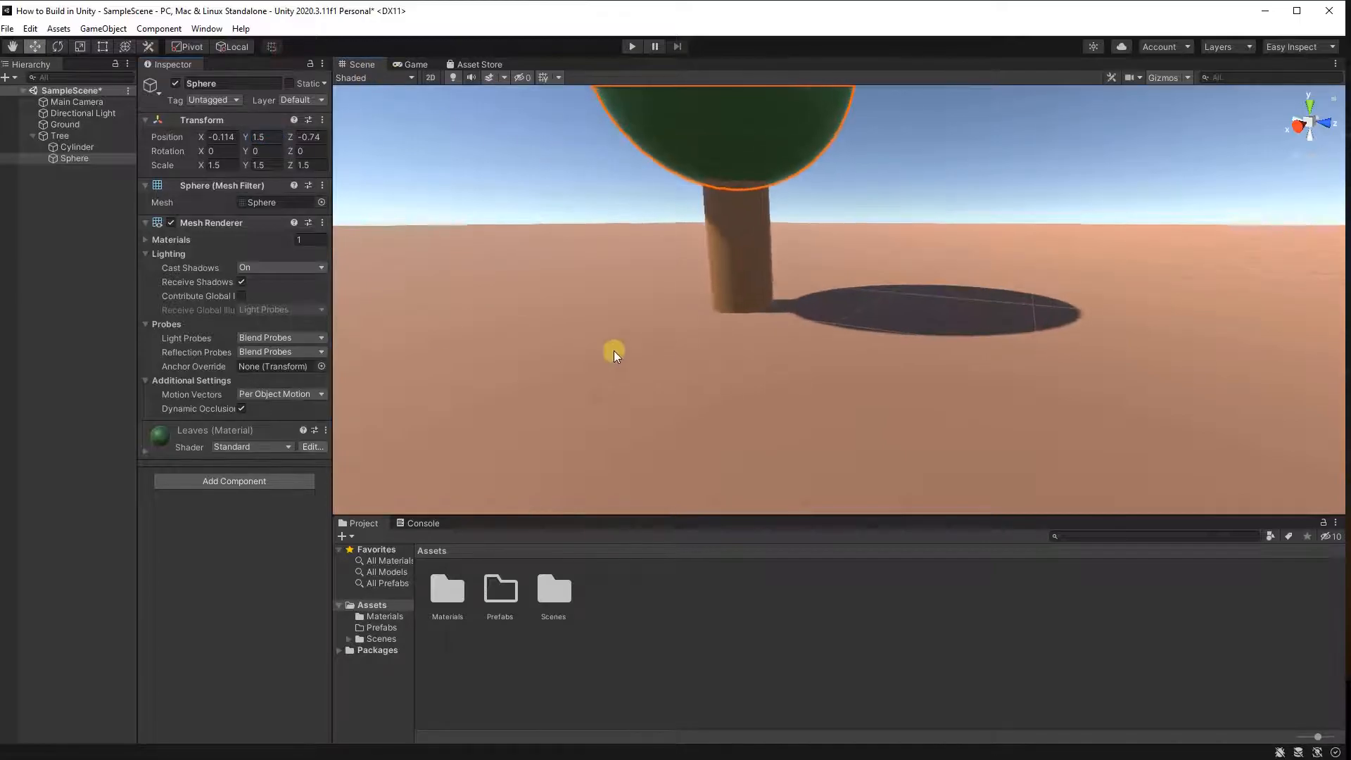
- Center Cylinder and Sphere together on Tree's origin by setting their X and Z positions to 0
click(59, 135)
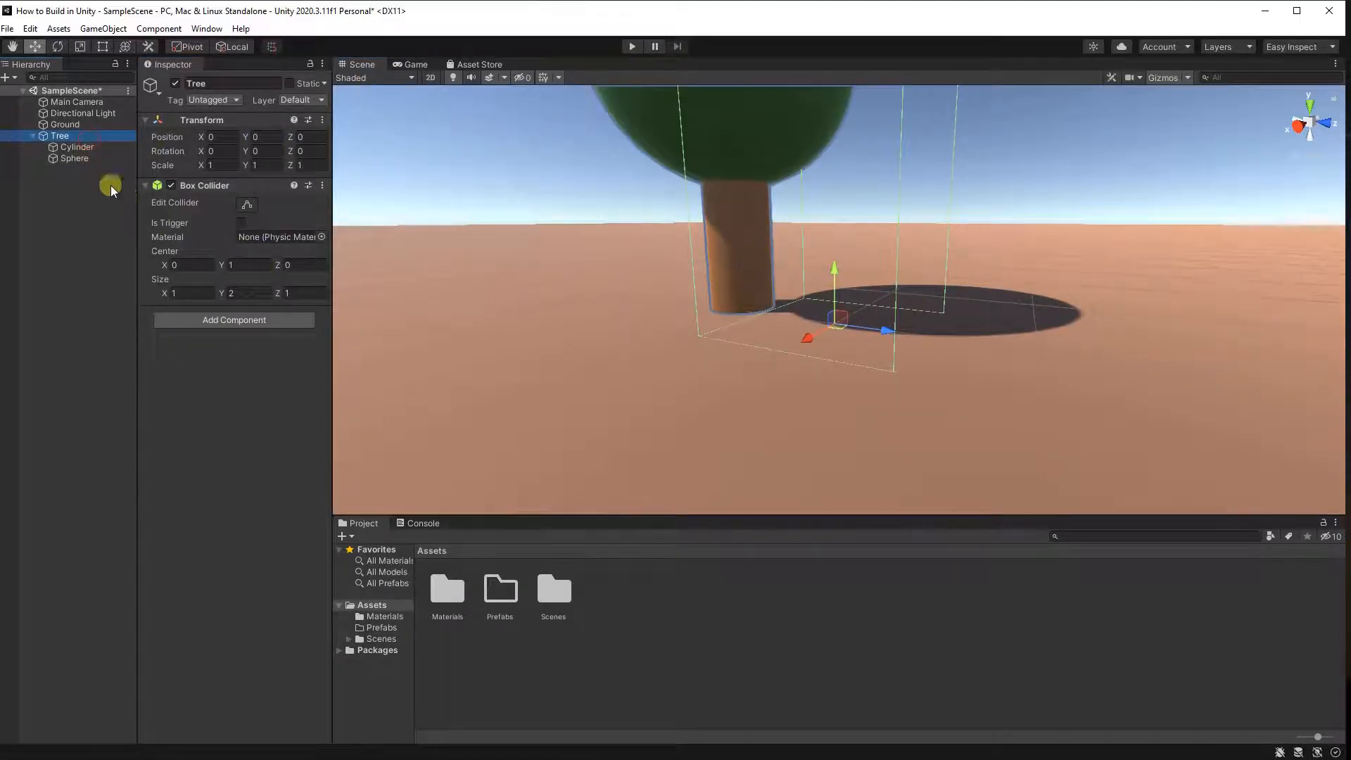
click(76, 146)
shift+click(74, 158)
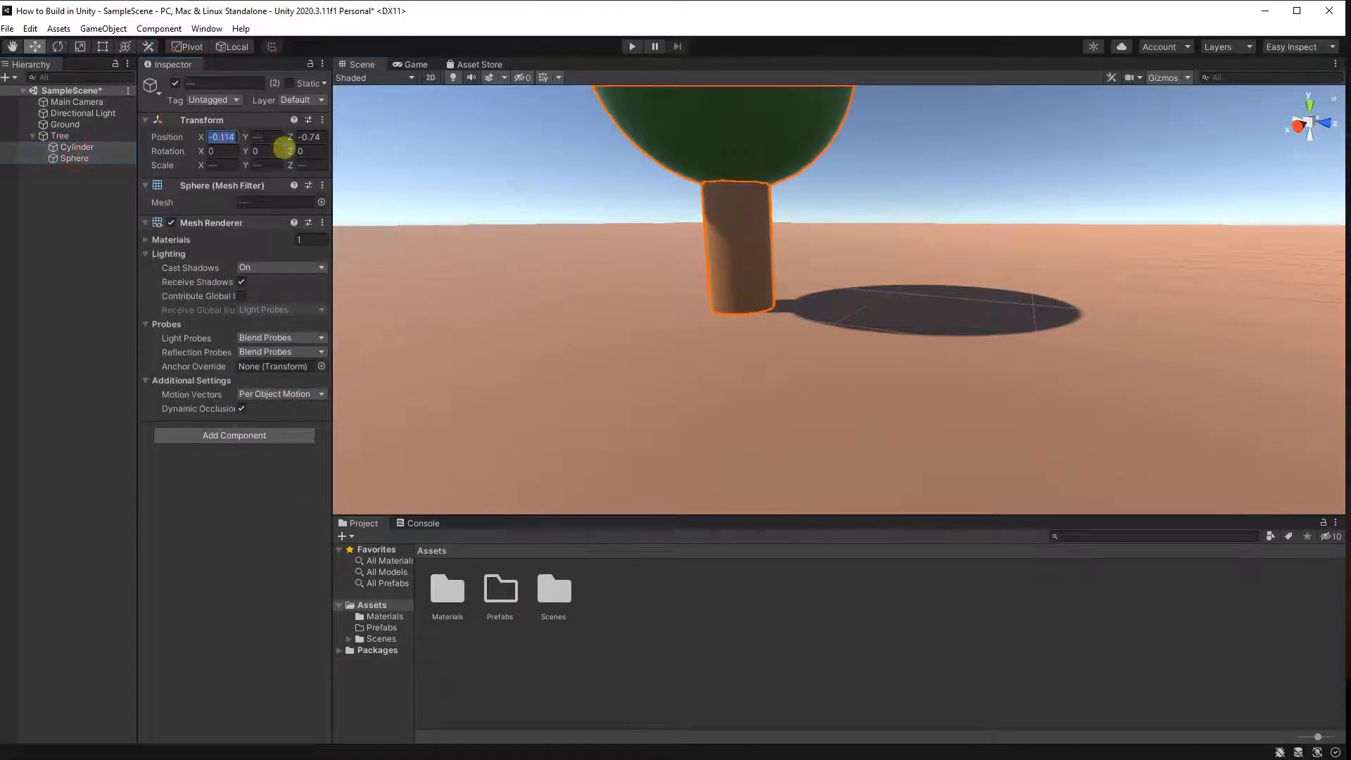
text(00)
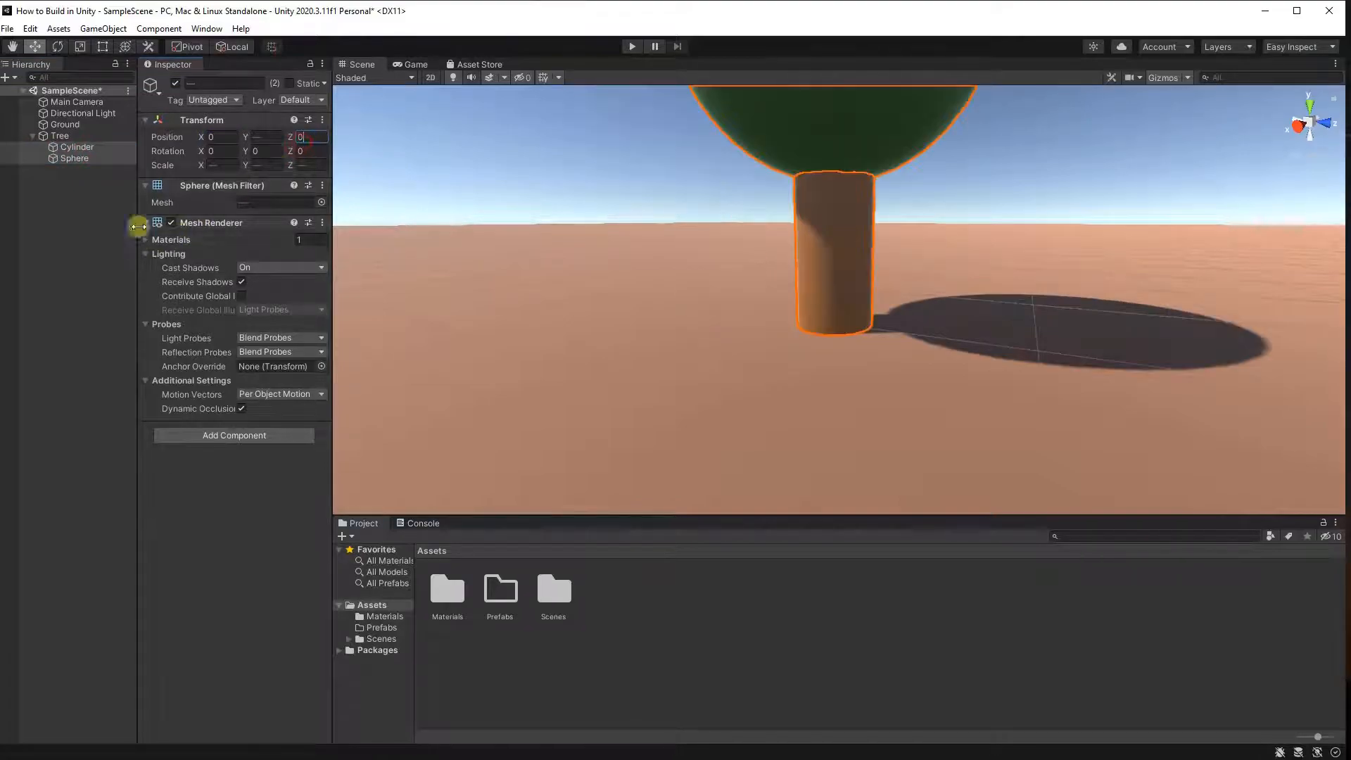
- Move the whole Tree across the ground plane to about X 0.95, Z 1.27
click(85, 136)
key(f)
middle_drag(753, 275, 697, 366)
right_drag(682, 282, 712, 335)
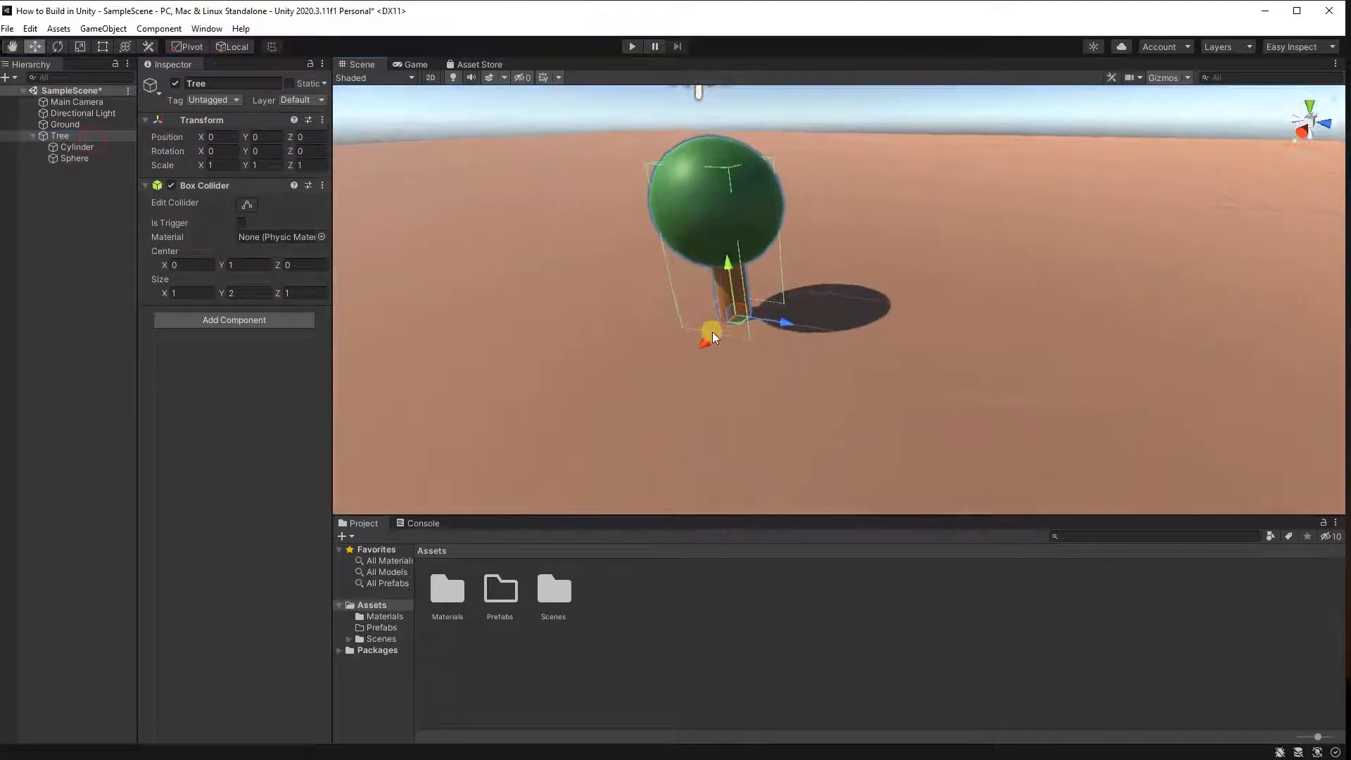
drag(732, 326, 779, 394)
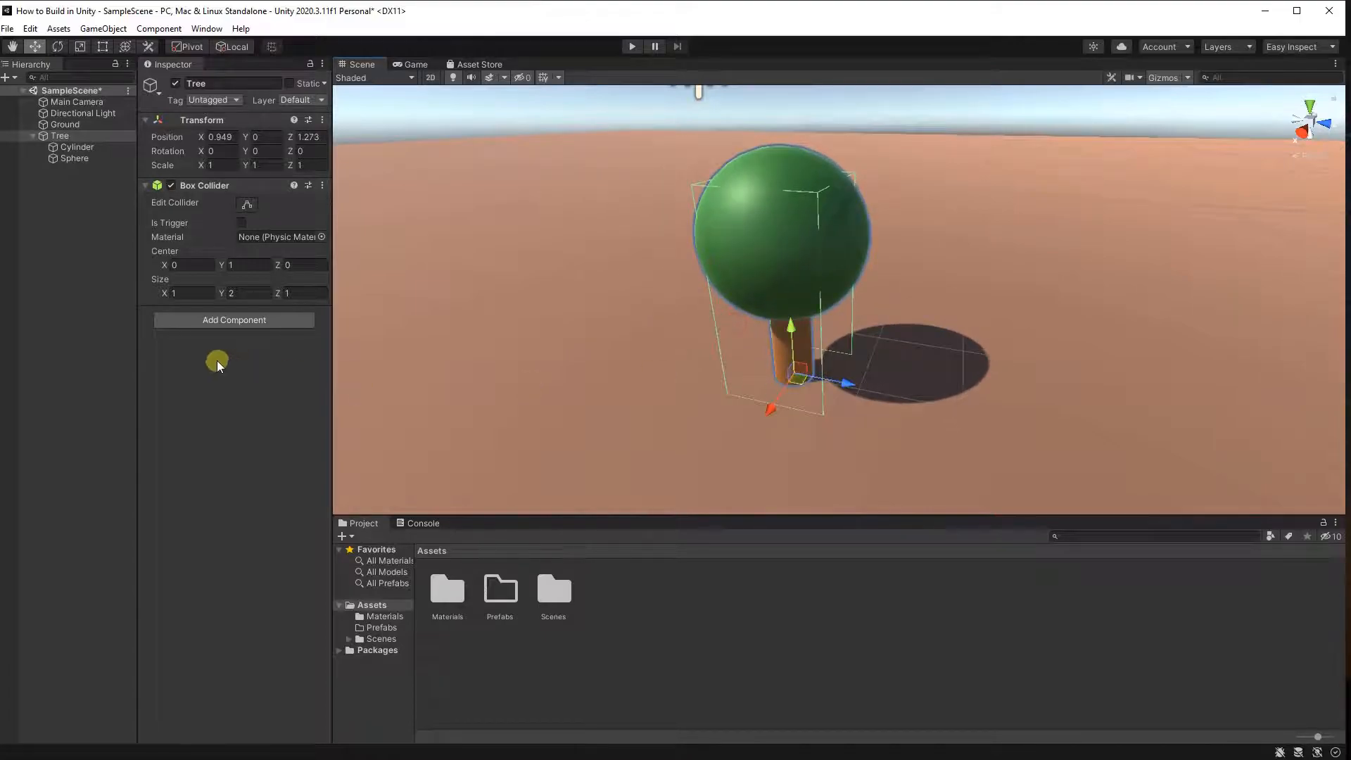
- Deselect the Tree object and save the scene
click(24, 343)
click(10, 29)
click(49, 96)
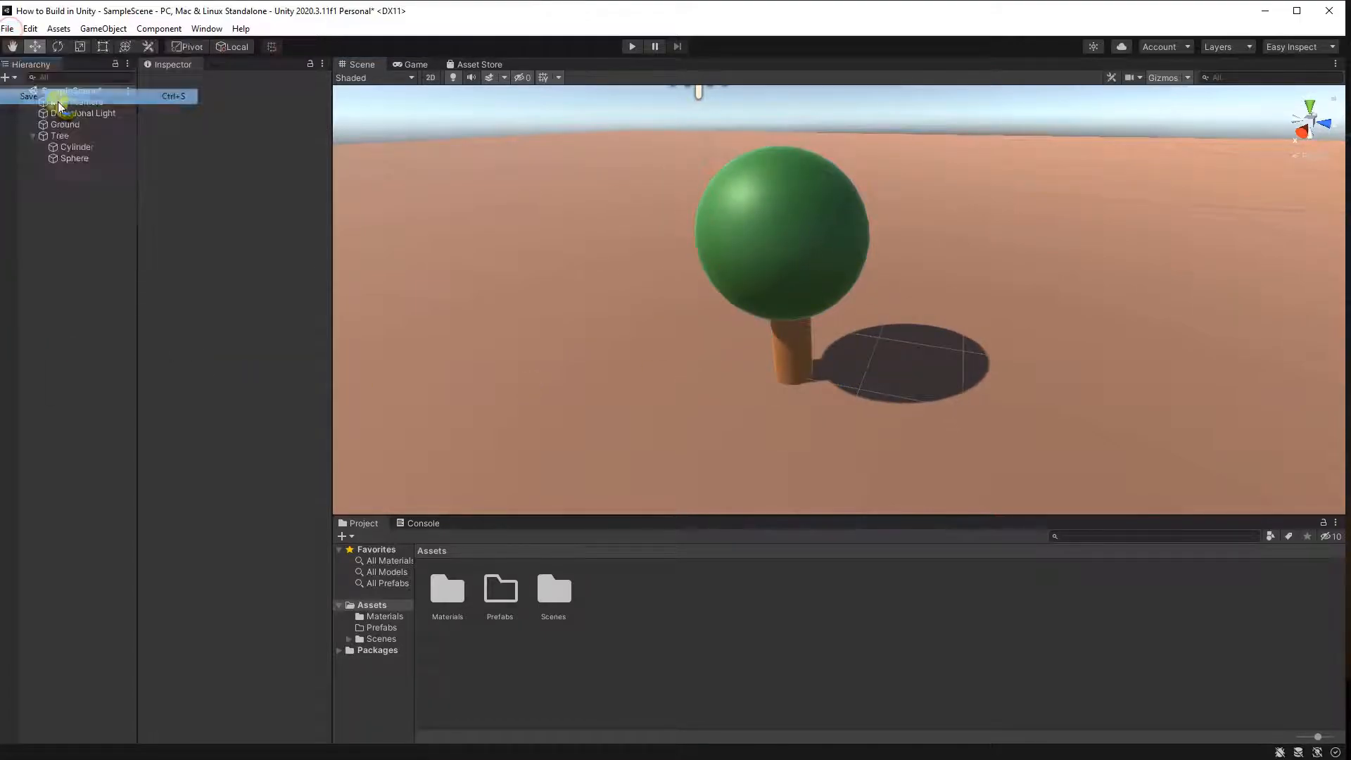